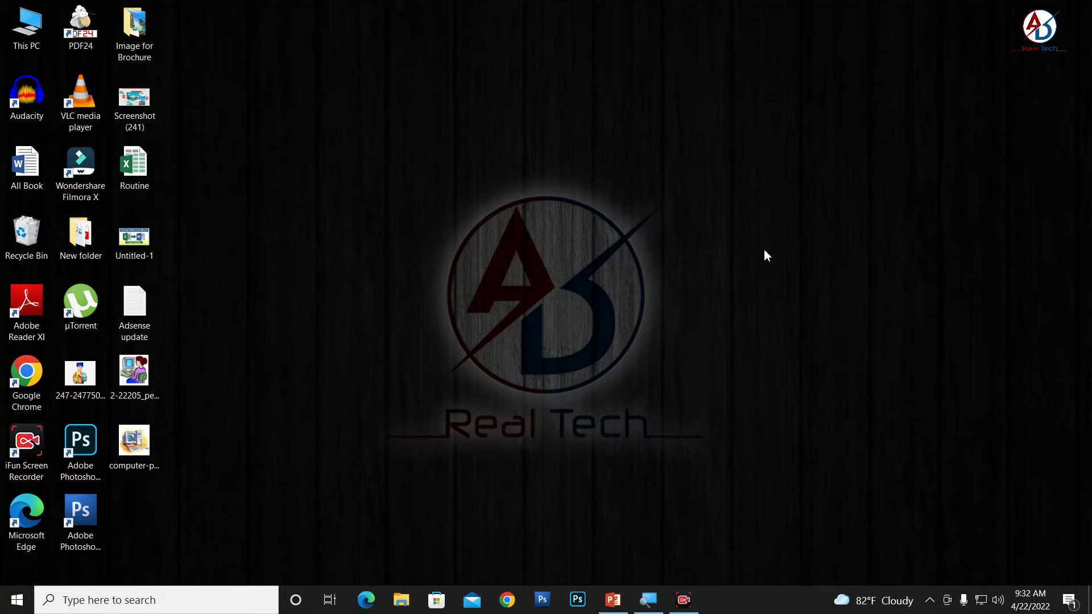
- Restore the blank Presentation1 PowerPoint window from the taskbar
click(613, 599)
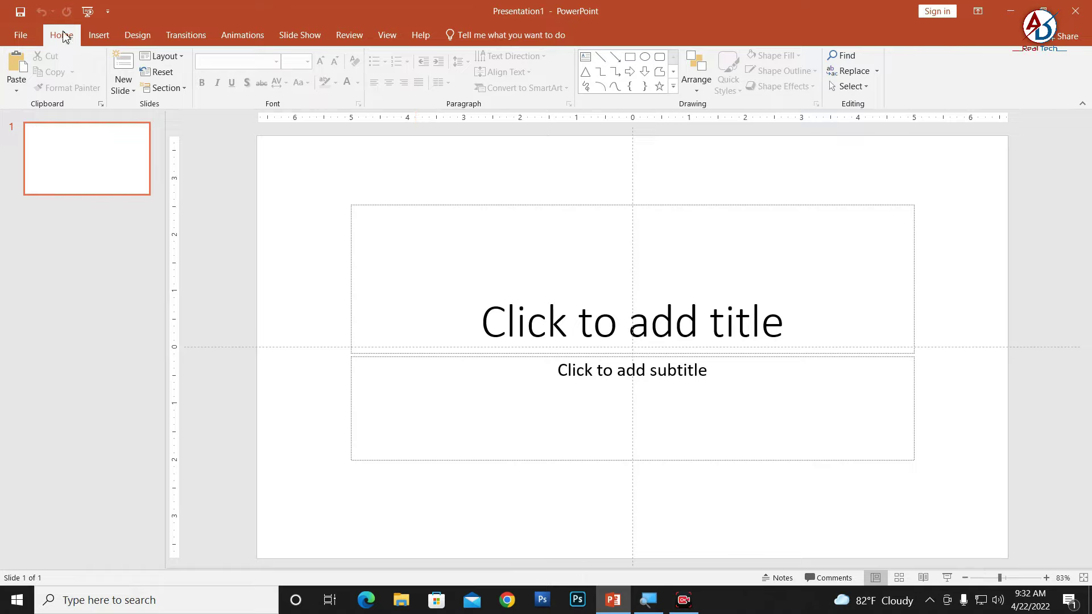
- Set a custom slide size of A4 Paper (210x297 mm) in portrait orientation
click(137, 35)
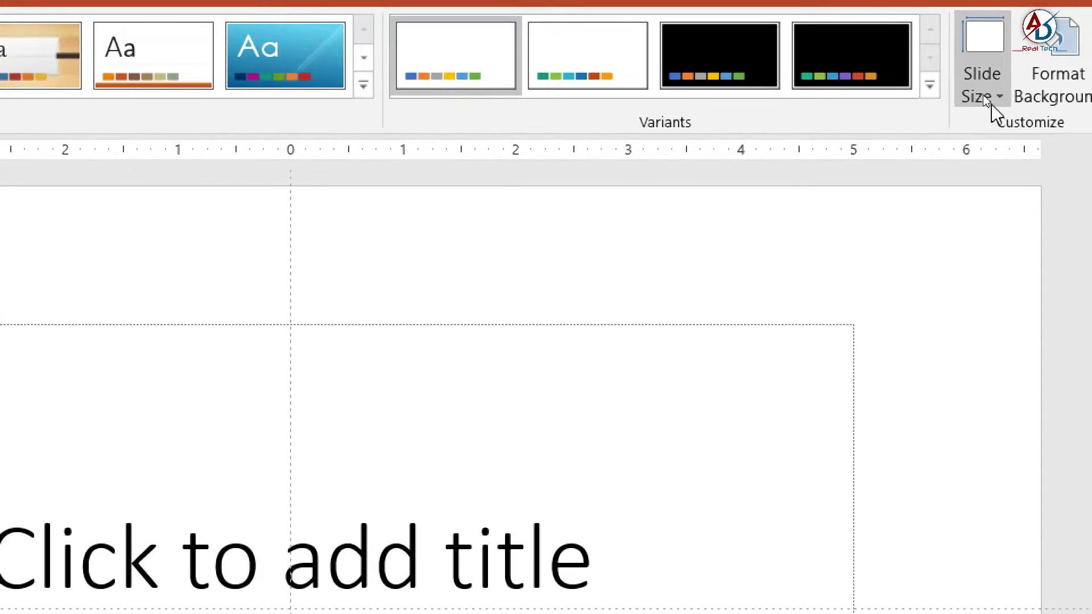
click(987, 103)
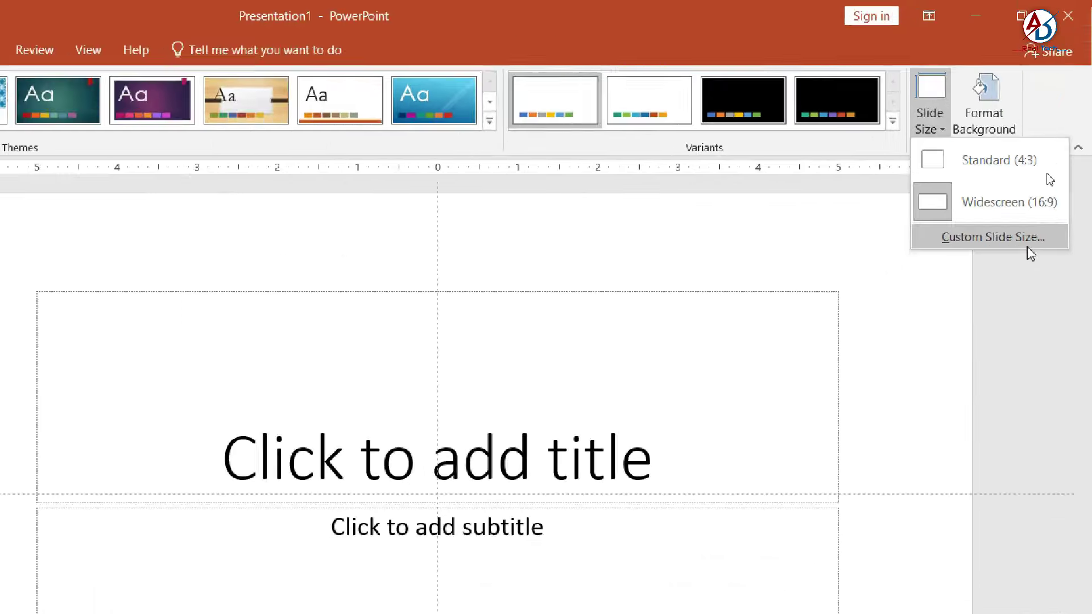
click(1006, 272)
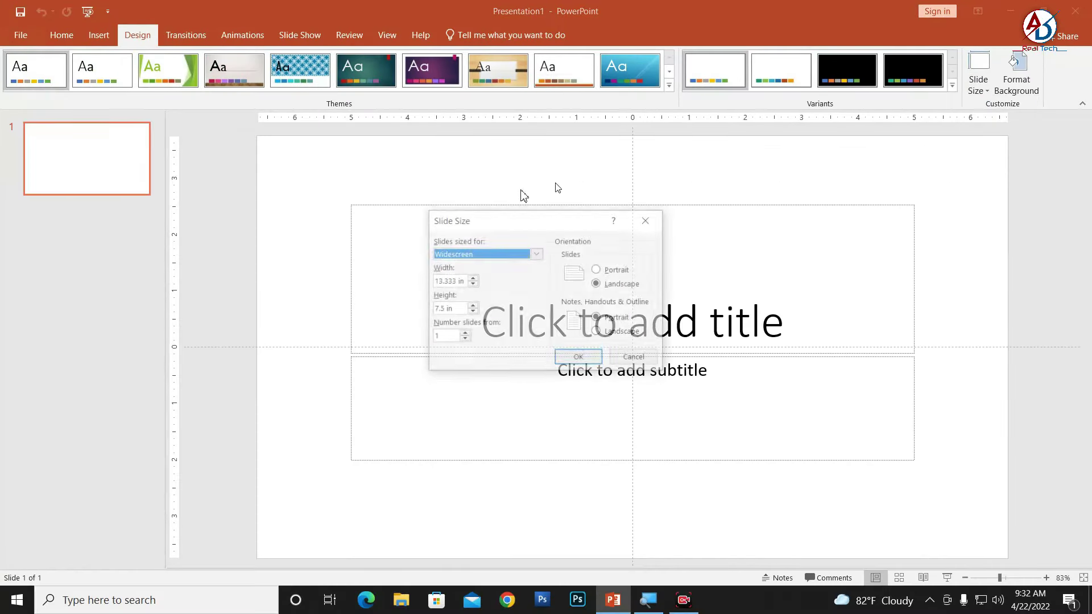
click(509, 254)
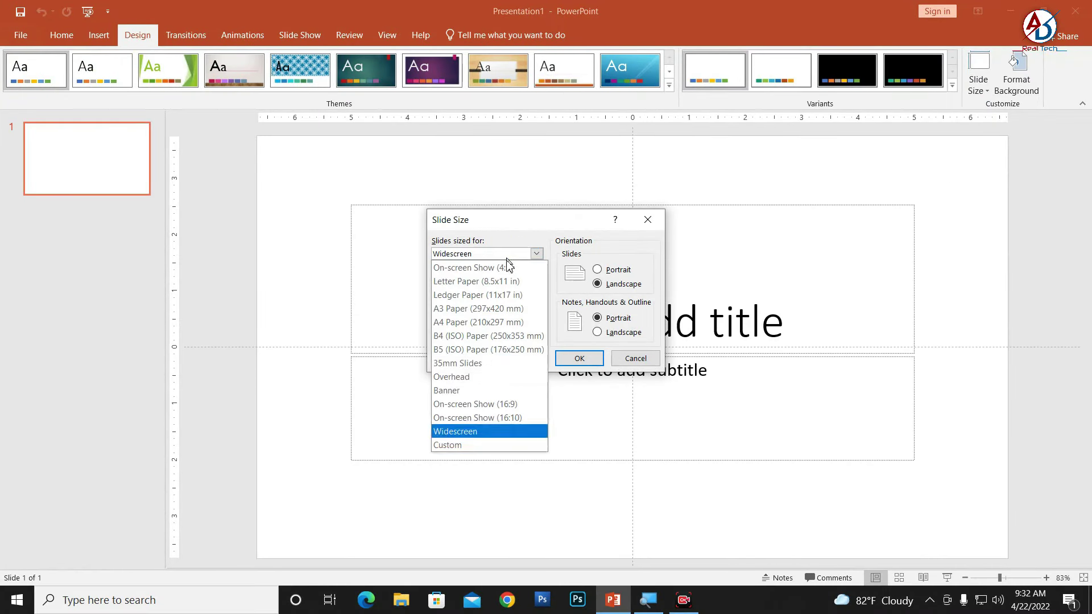
click(460, 323)
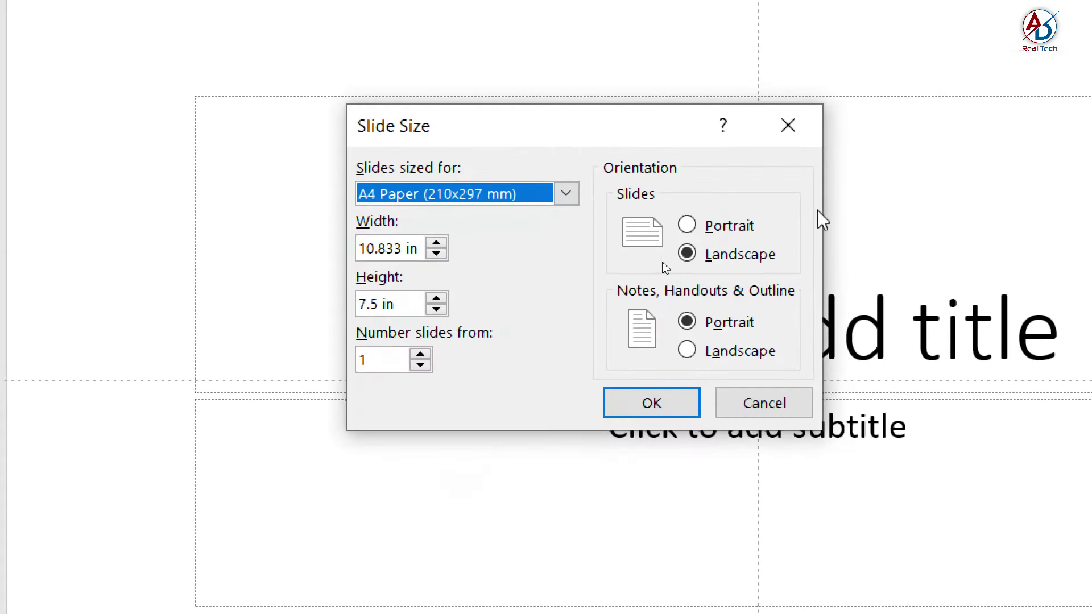
click(687, 226)
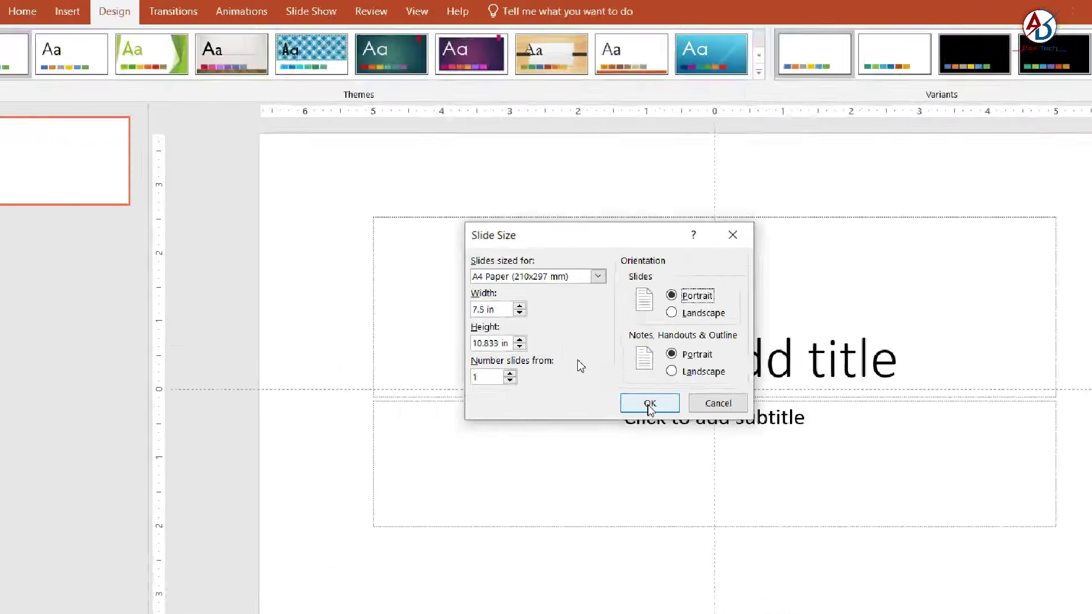
click(652, 414)
click(406, 284)
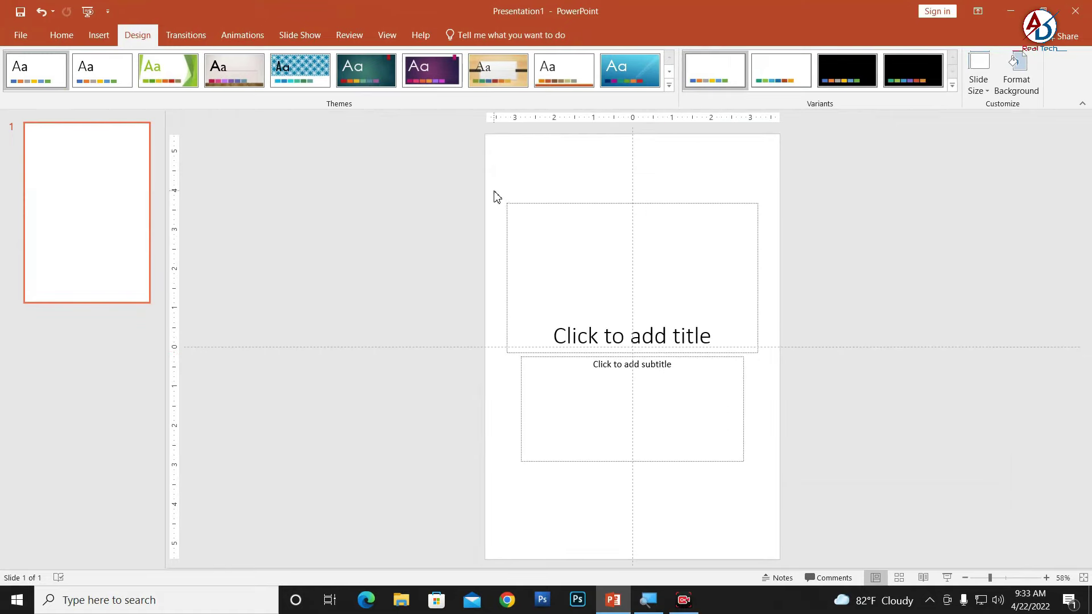
- Delete both placeholders and draw a 1.52-inch half-frame shape with thin arms
drag(495, 195, 781, 487)
key(Delete)
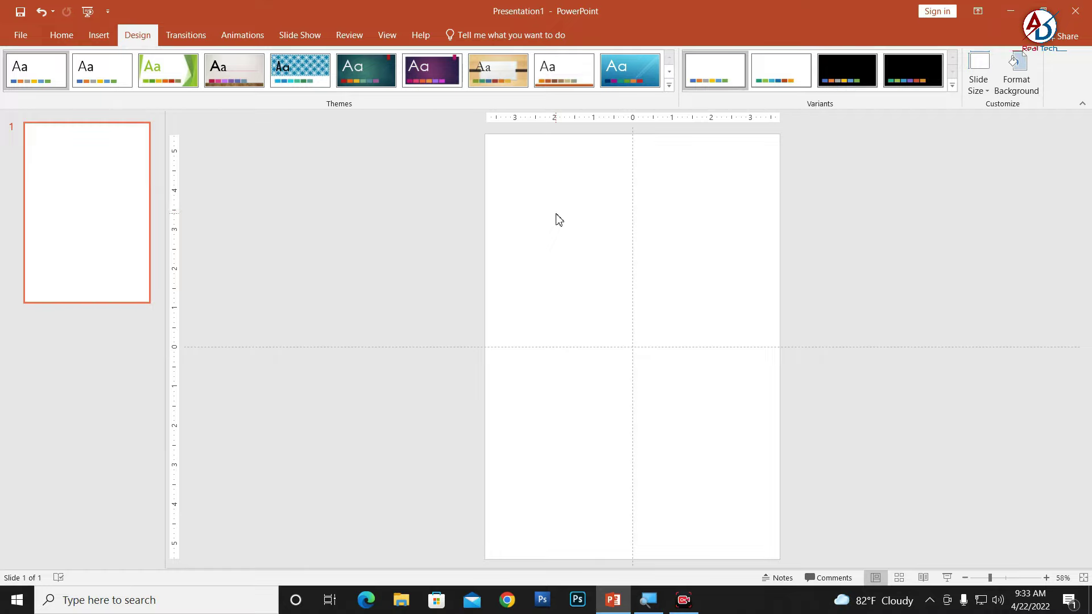
click(98, 39)
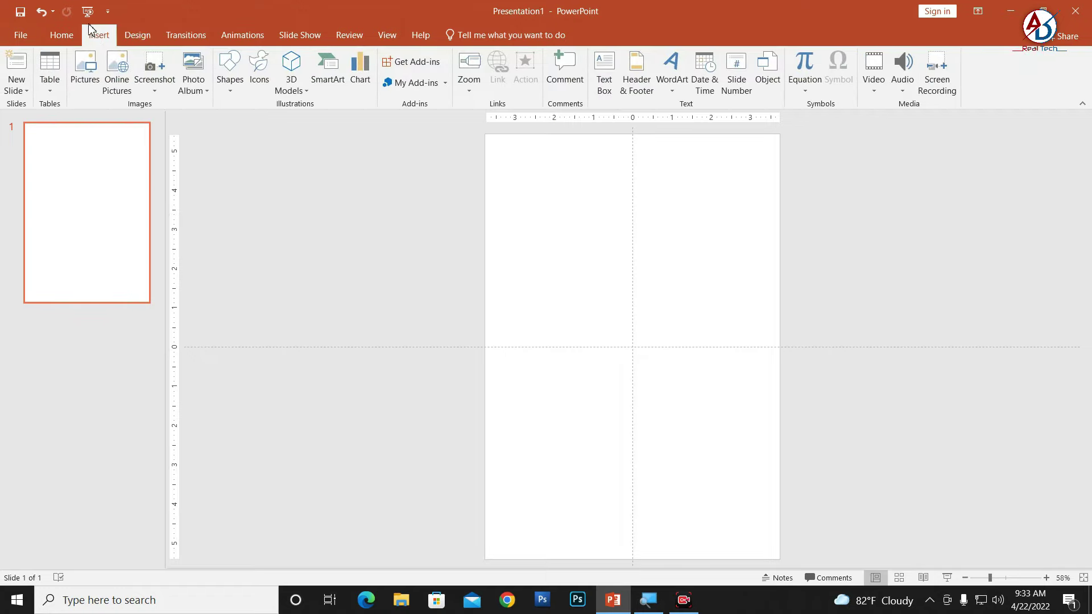
click(231, 91)
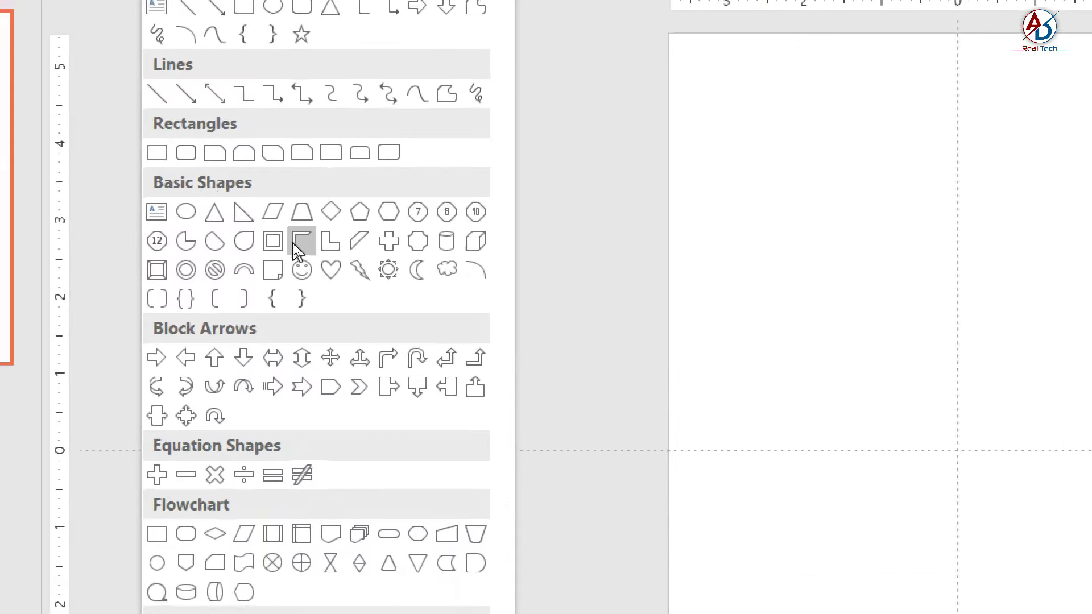
click(295, 250)
drag(530, 237, 623, 330)
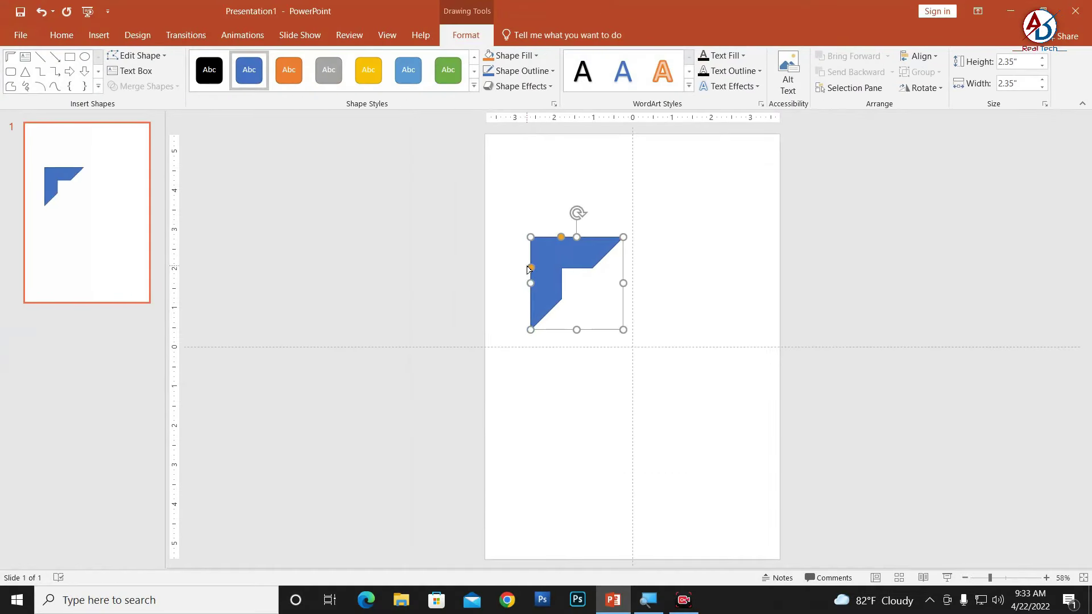
drag(529, 268, 538, 241)
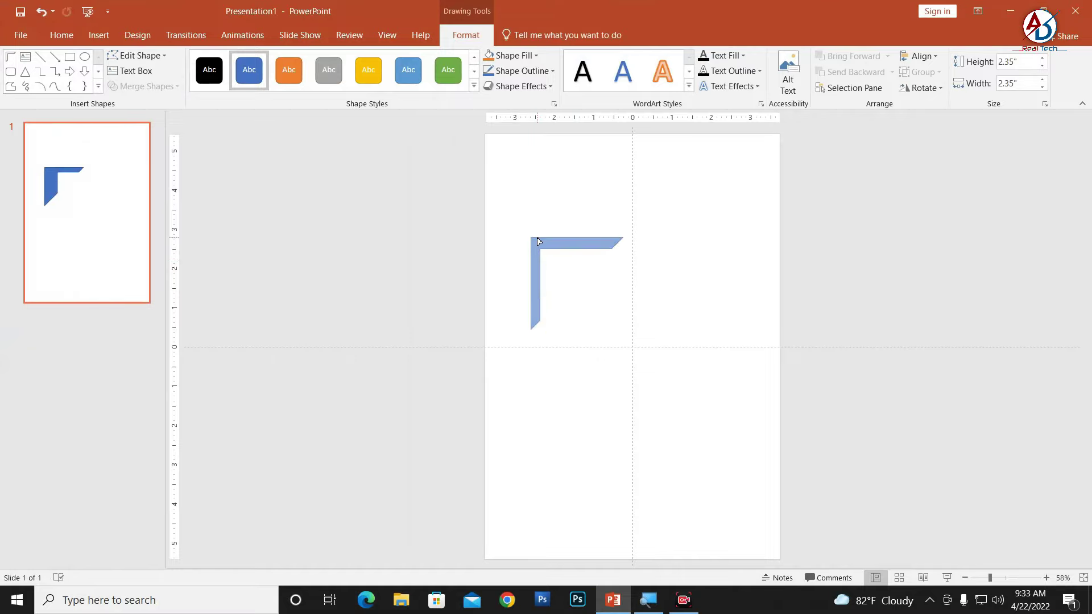
mouse_move(623, 329)
mouse_down()
mouse_move(601, 290)
mouse_move(590, 296)
mouse_up()
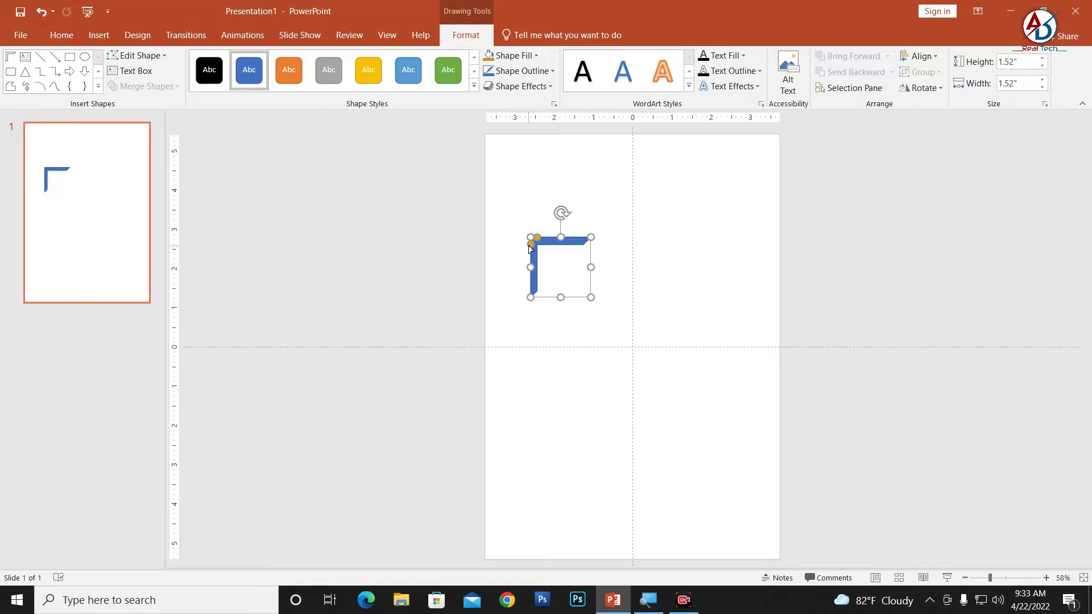
mouse_move(531, 245)
mouse_down()
mouse_move(547, 243)
mouse_move(536, 152)
mouse_move(525, 150)
mouse_up()
- Fill the top-left half frame with dark blue RGB 0/136/184 and remove its outline
click(606, 311)
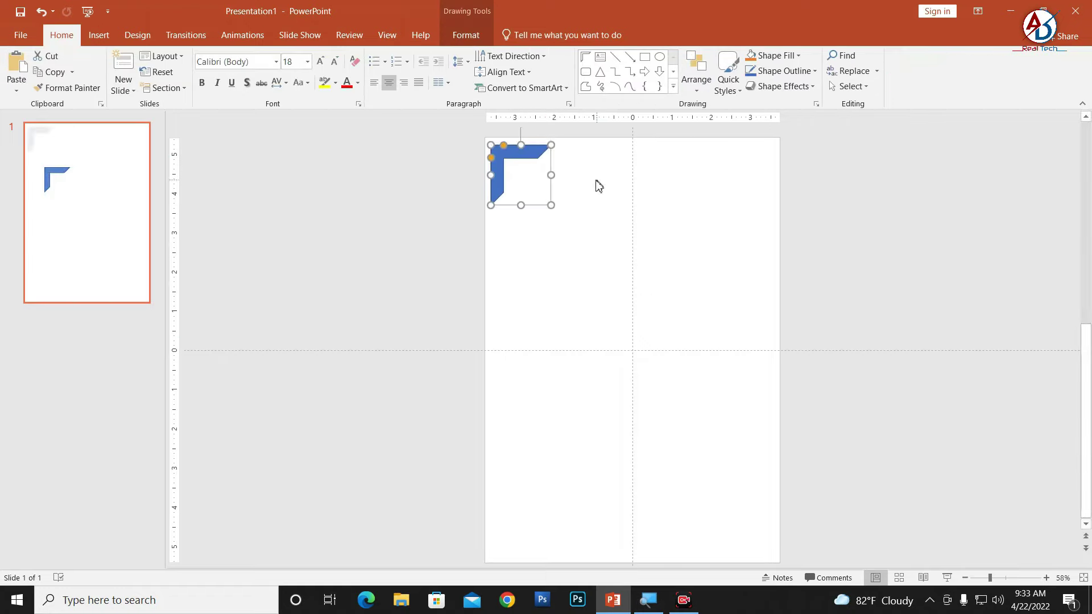
click(464, 35)
click(510, 56)
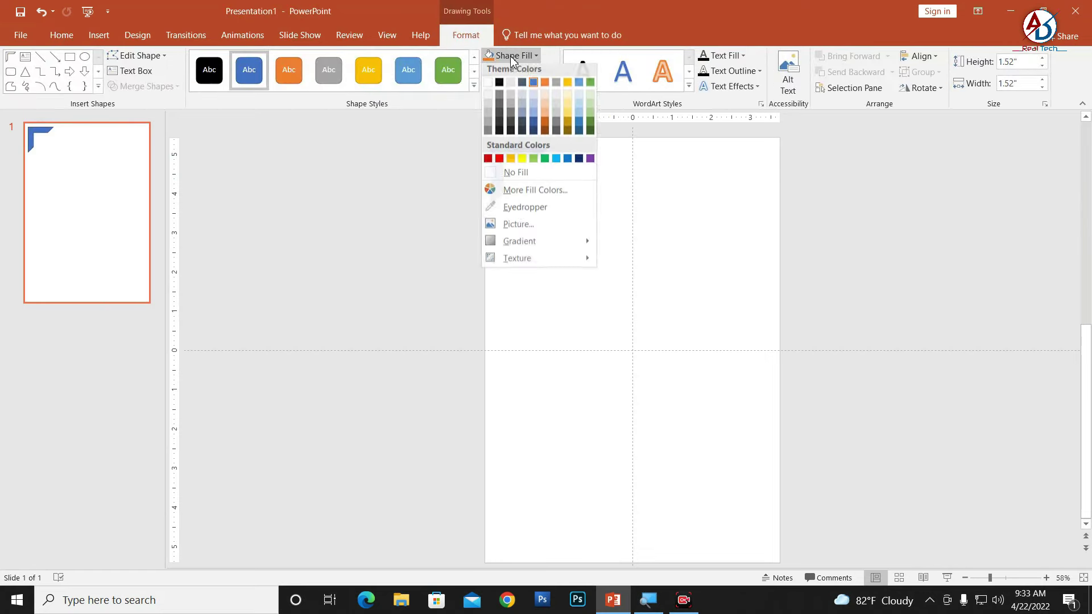
click(557, 163)
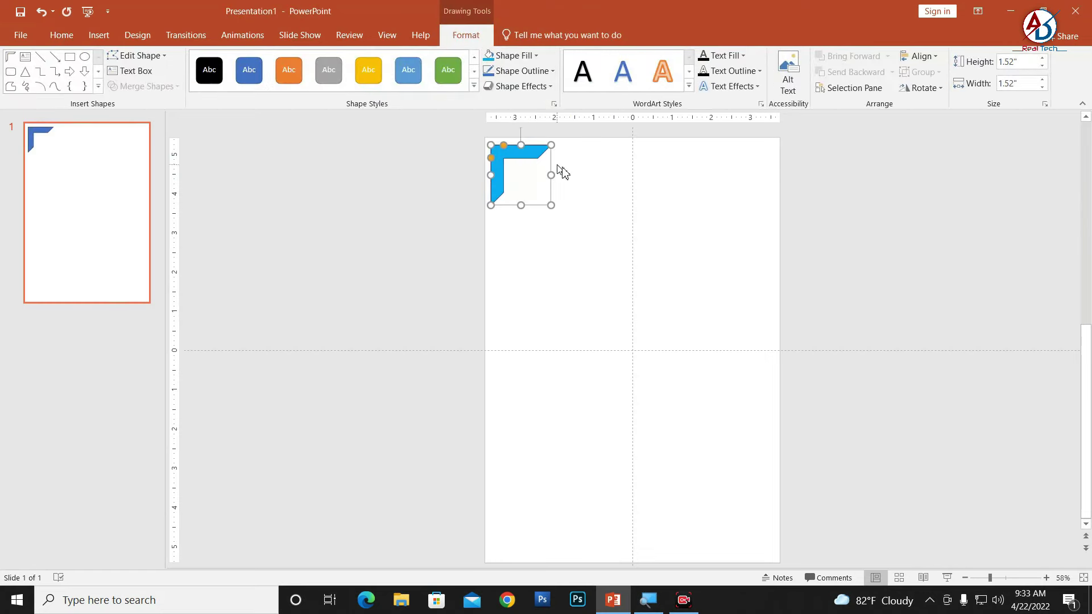
click(514, 56)
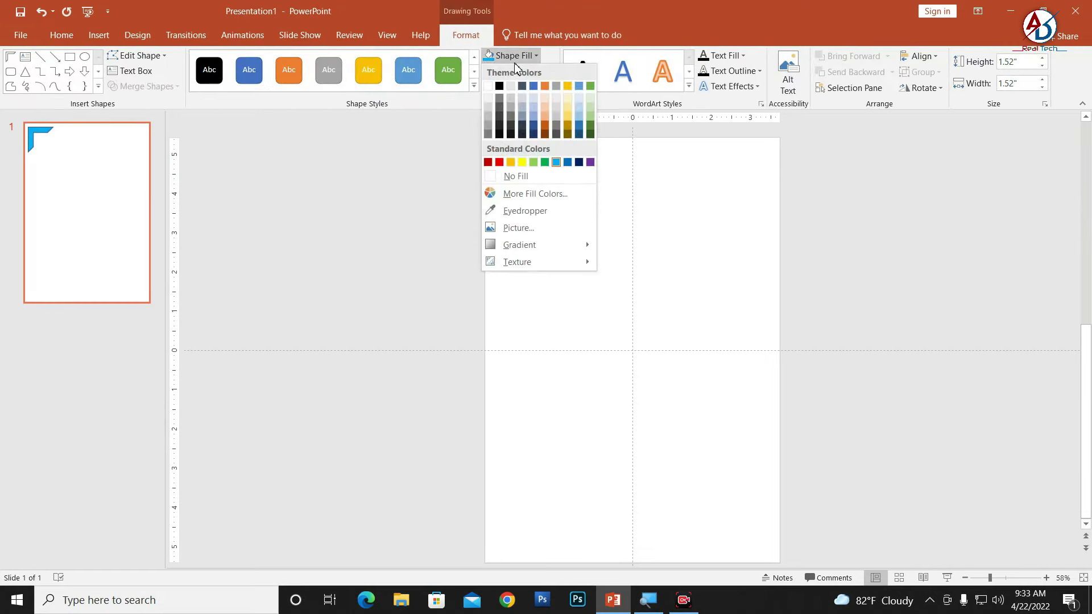
click(535, 194)
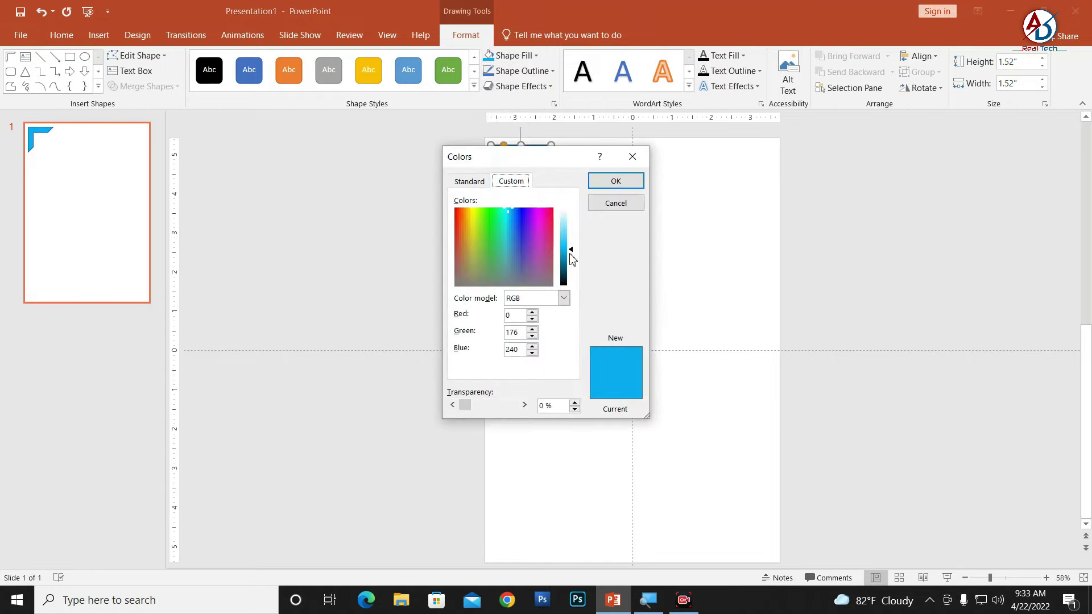
drag(570, 250, 571, 259)
click(616, 181)
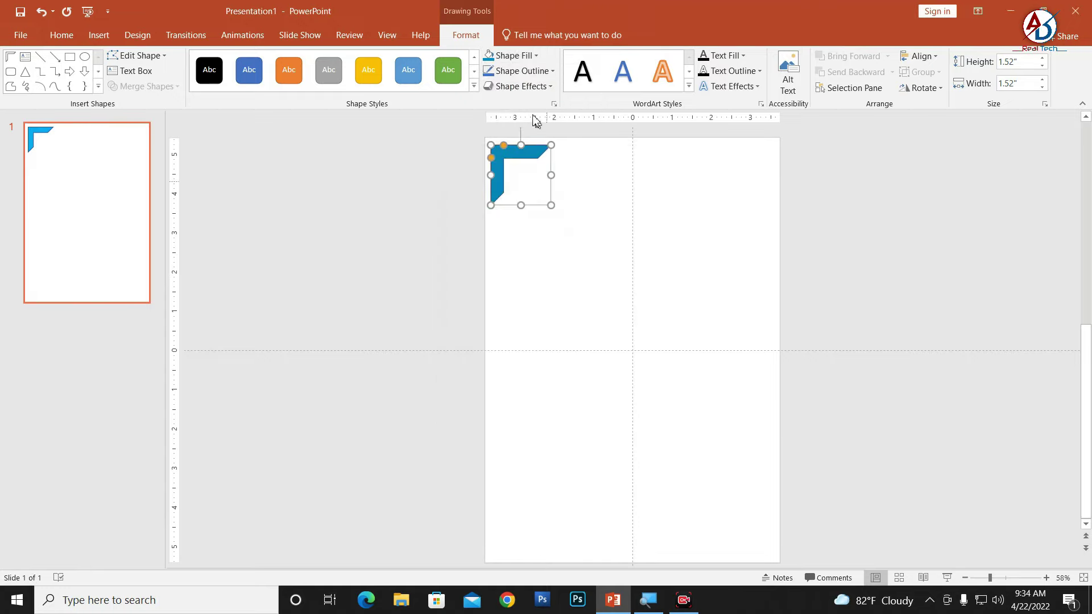
click(518, 71)
click(521, 212)
click(542, 228)
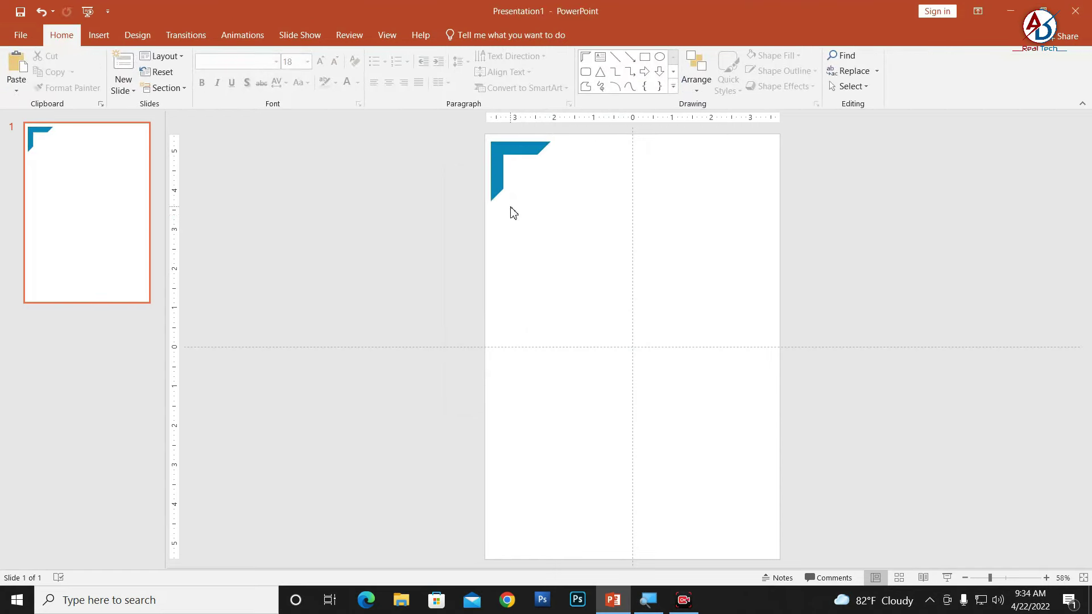
- Copy the frame to the top-right corner and flip the copy horizontally
scroll(558, 280, down, 5)
scroll(697, 353, up, 4)
click(533, 195)
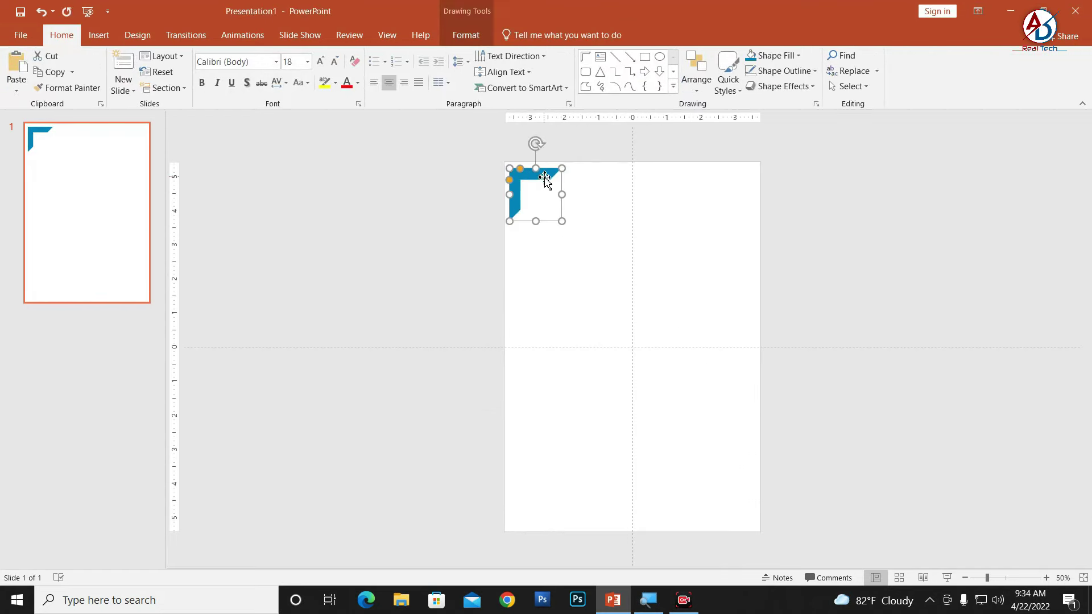
drag(544, 185, 724, 184)
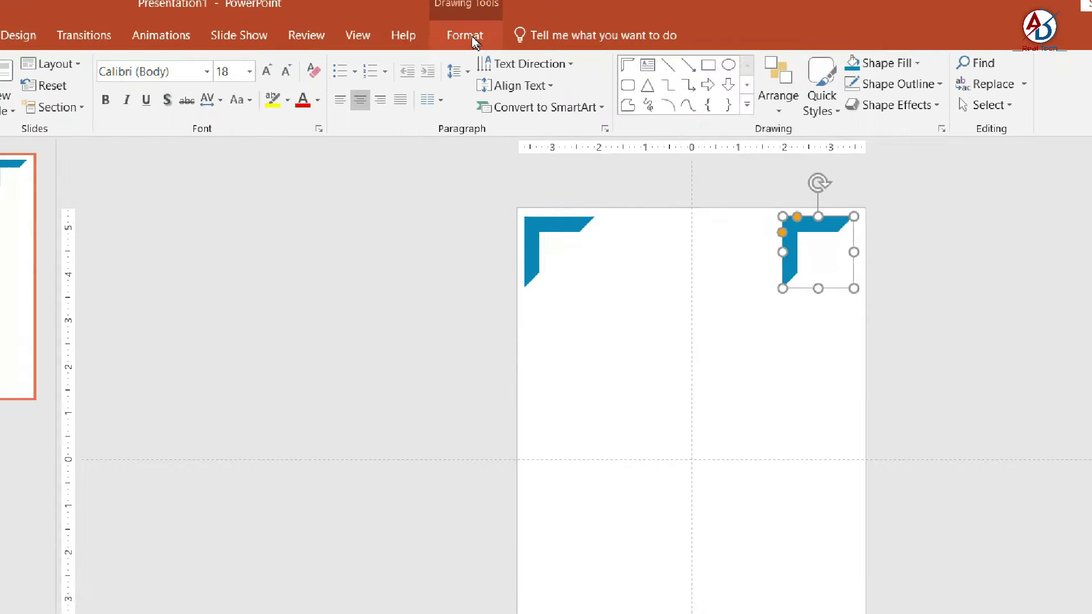
click(472, 37)
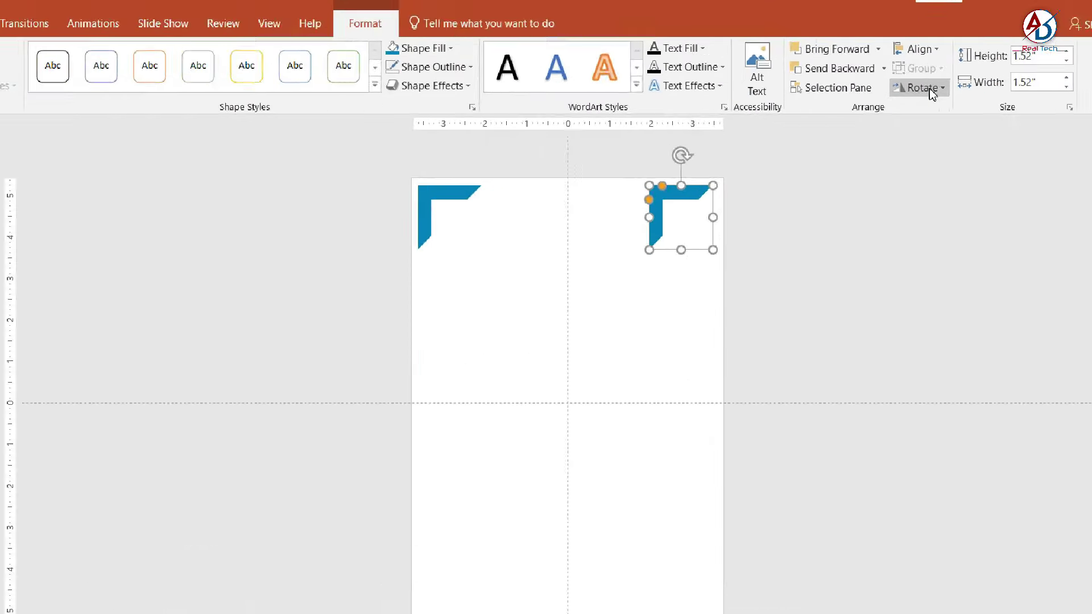
click(929, 88)
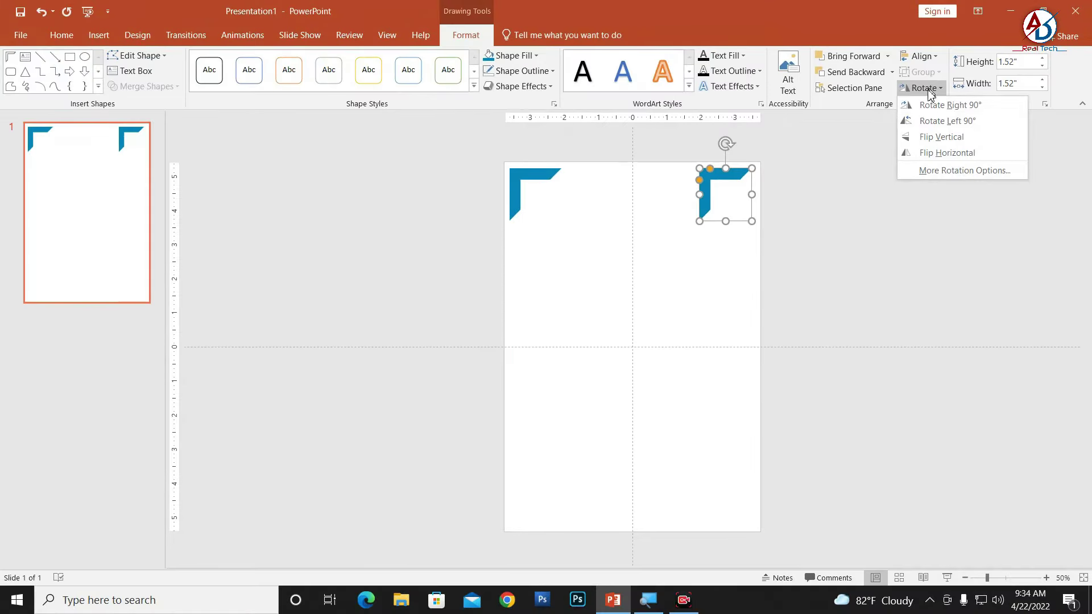
click(933, 152)
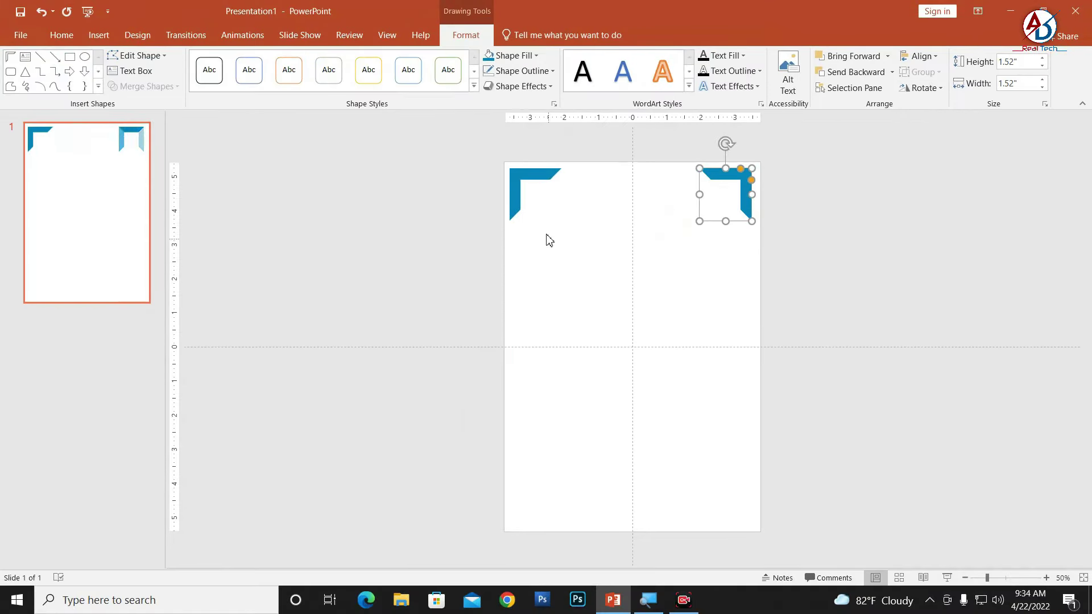
ctrl+scroll(617, 292, up, 3)
- Align the two top corner frames to the page edges and group them
drag(496, 182, 497, 160)
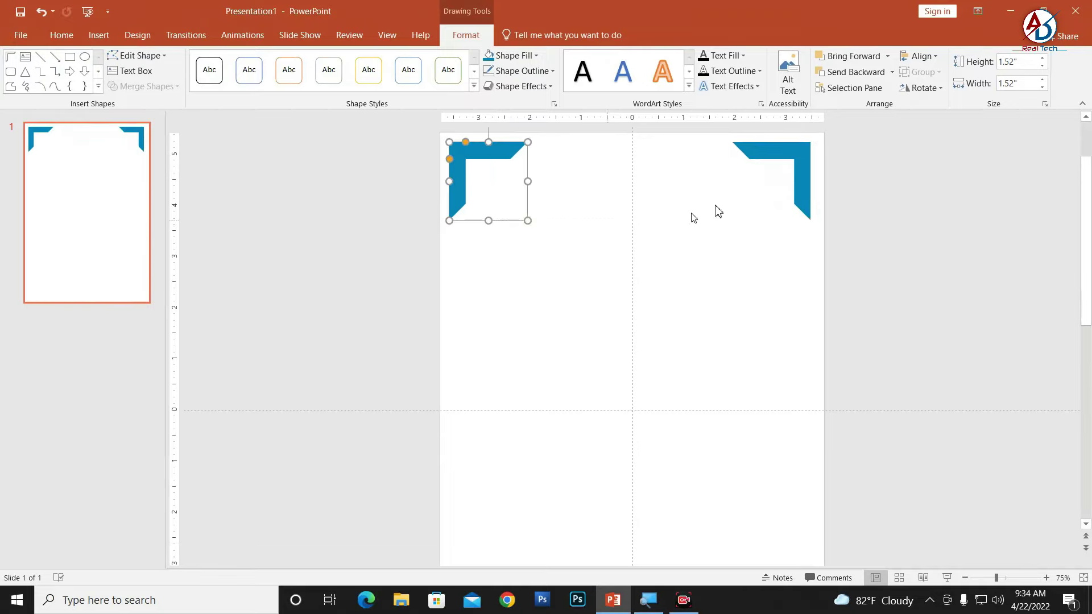
drag(804, 165, 808, 165)
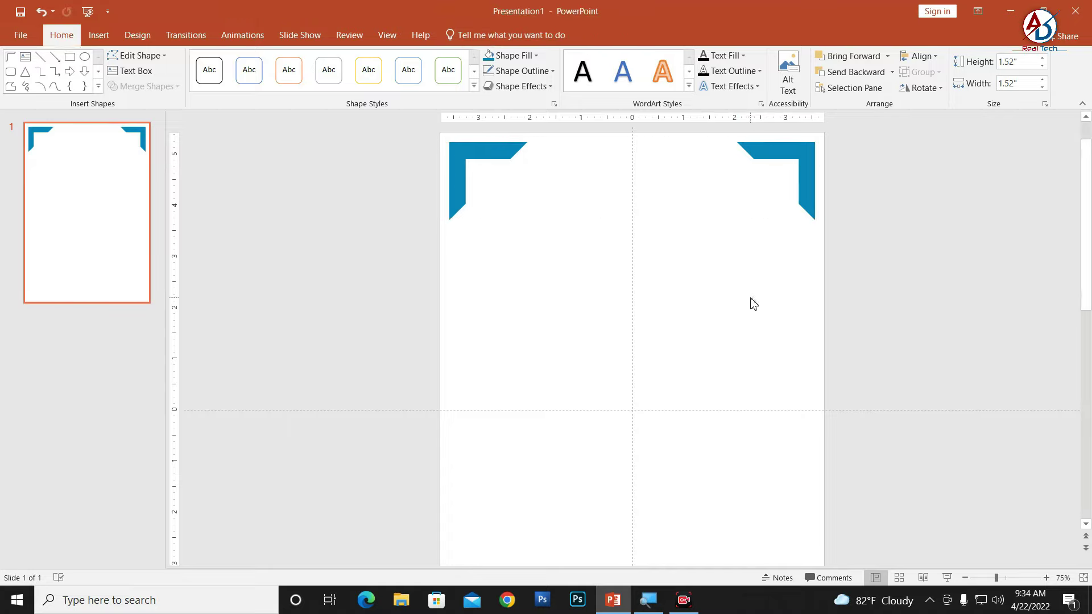
click(751, 302)
scroll(704, 307, down, 2)
scroll(669, 296, down, 1)
scroll(669, 295, up, 3)
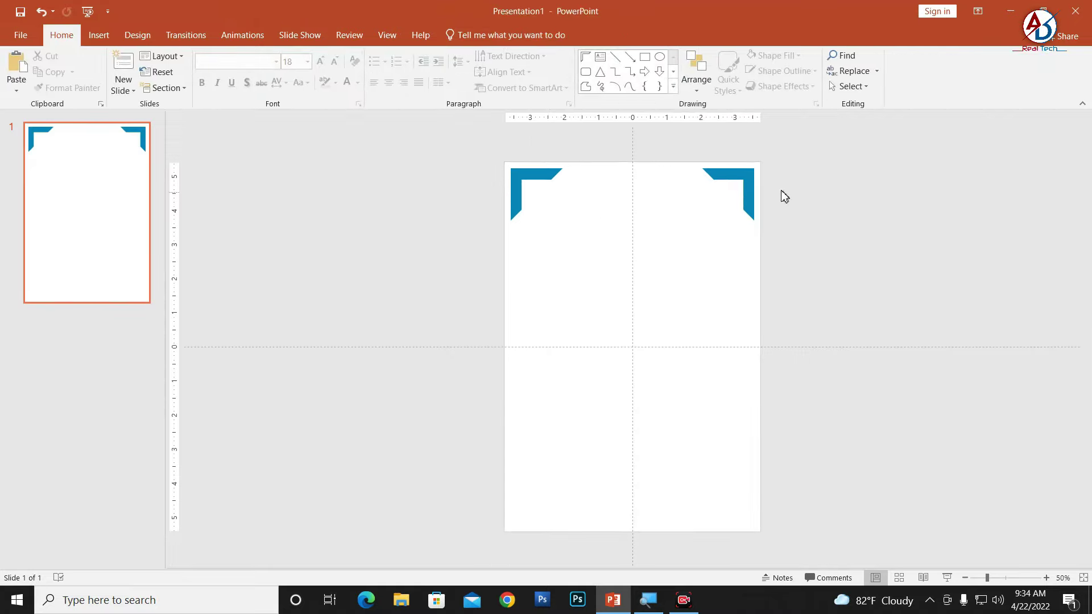
click(741, 170)
shift+click(547, 177)
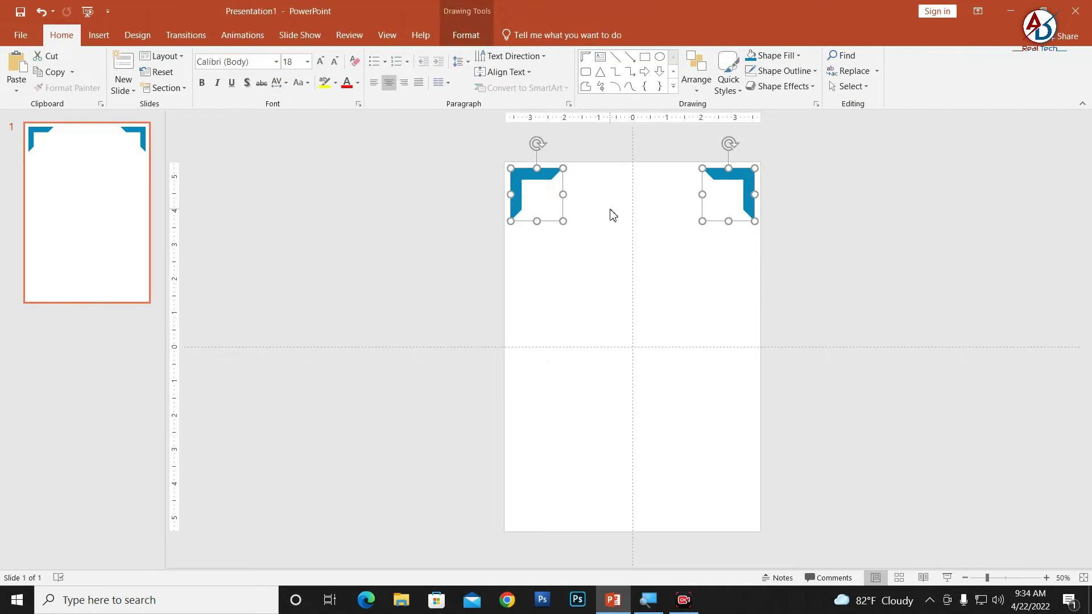
key(ctrl+g)
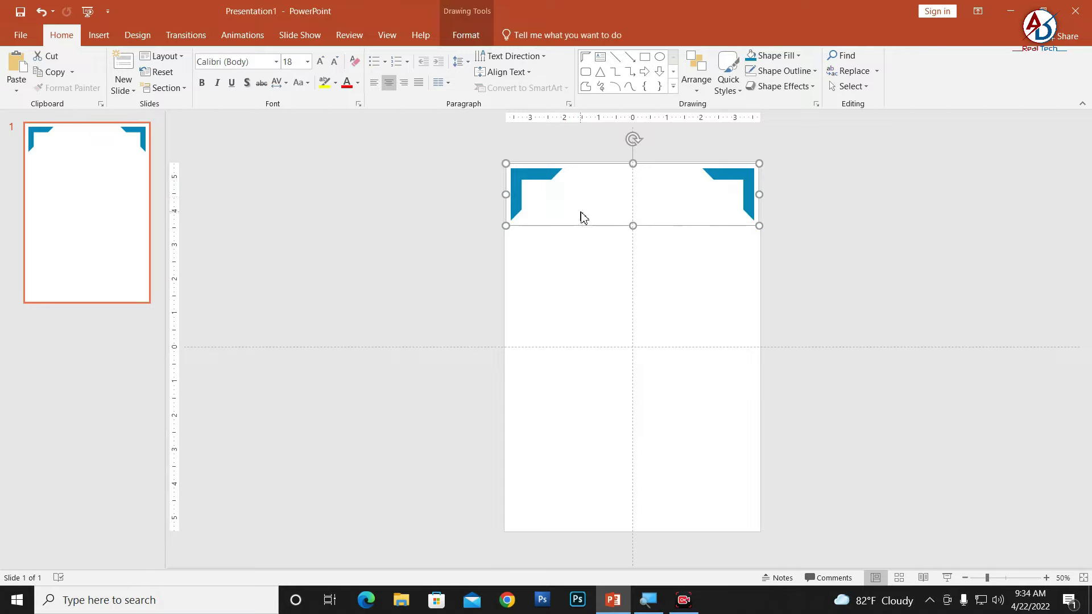
- Place a copy of the top corner group along the bottom edge of the slide
drag(583, 214, 604, 398)
click(536, 190)
click(540, 194)
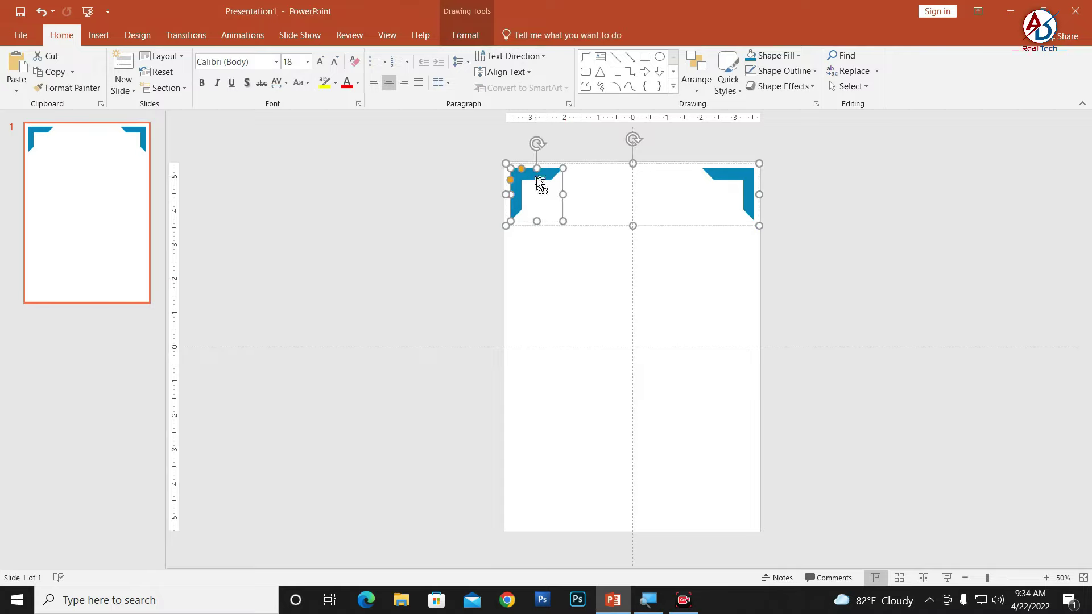
click(654, 207)
click(730, 176)
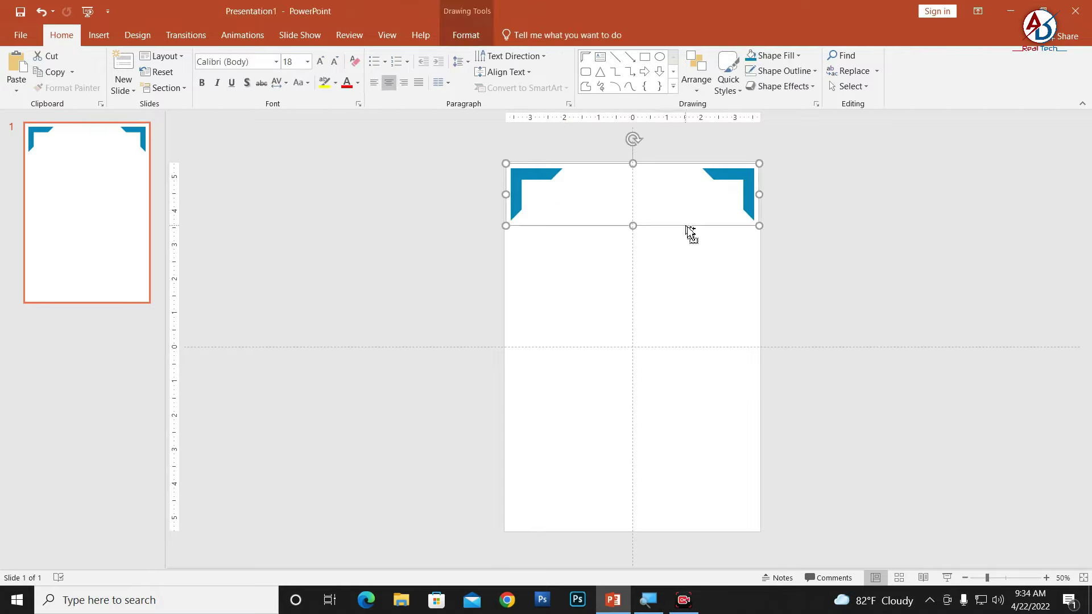
drag(687, 228, 699, 517)
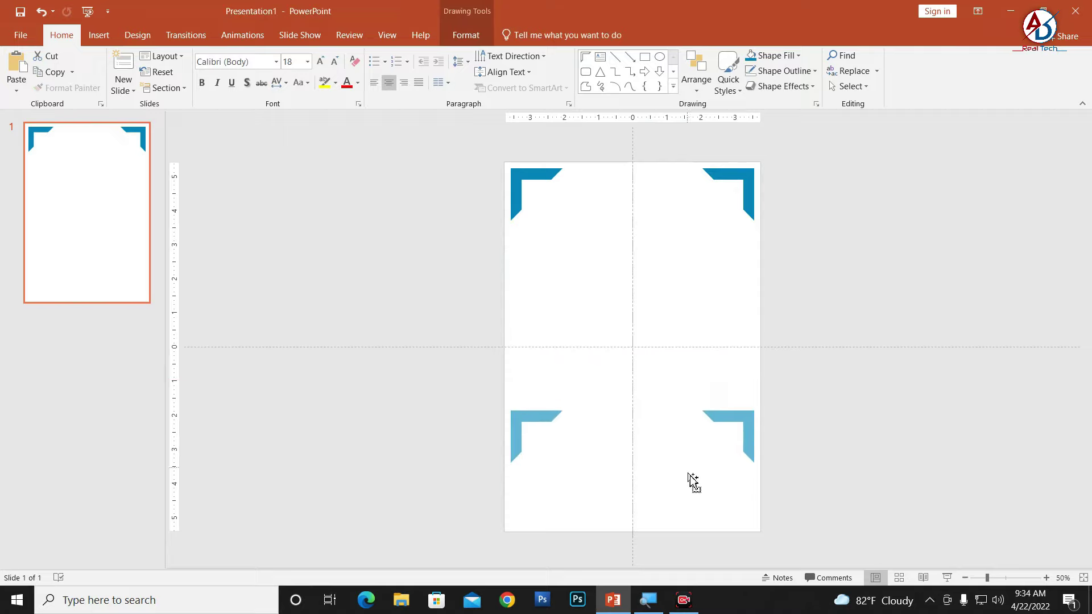
drag(699, 517, 704, 516)
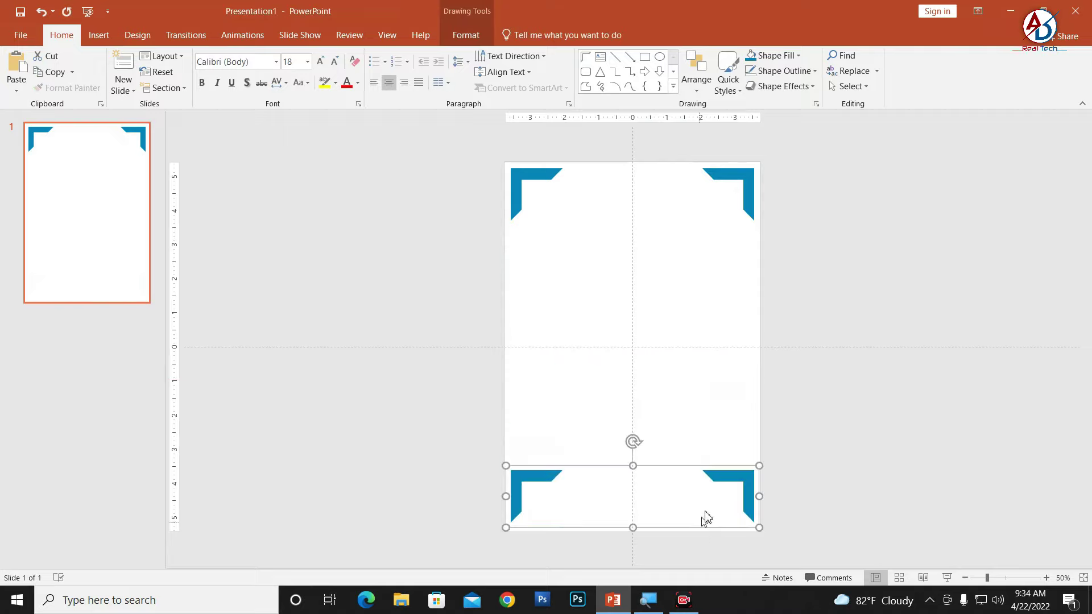
- Flip the bottom corner group vertically so the frames face upward
click(466, 35)
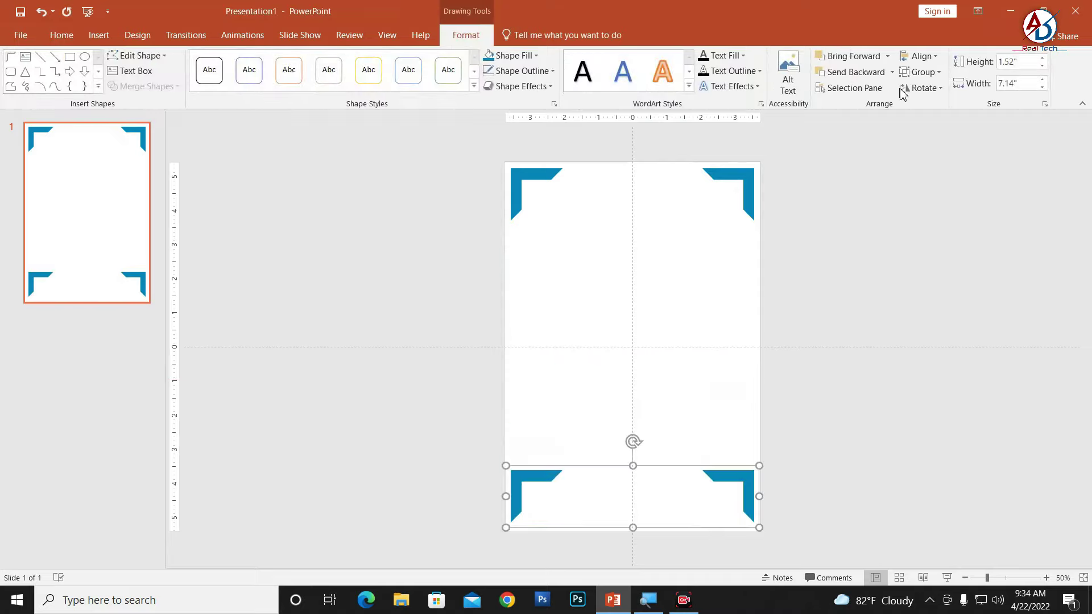
click(917, 88)
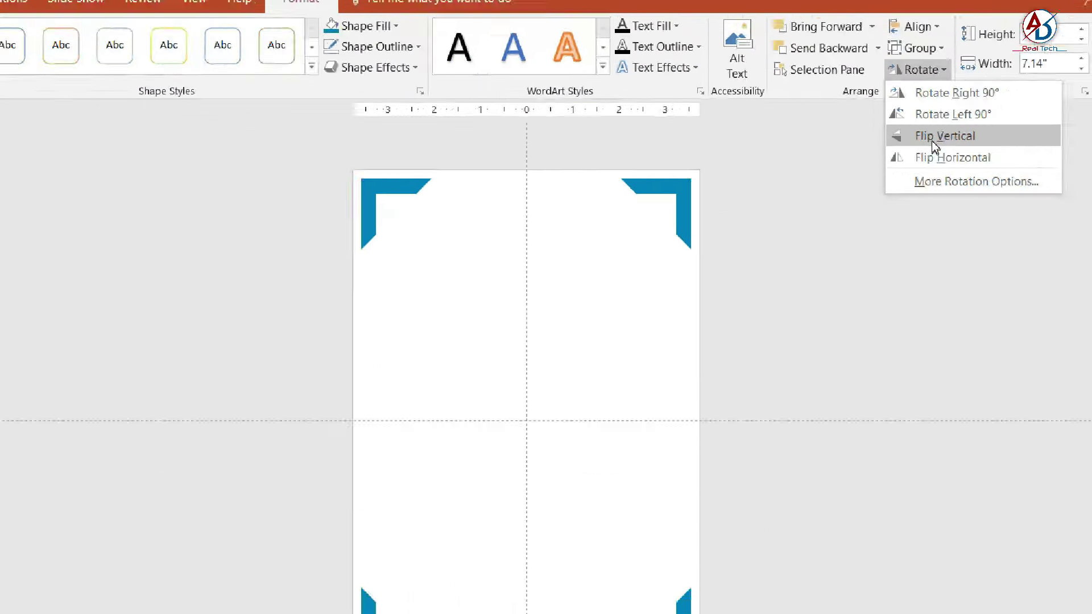
click(933, 139)
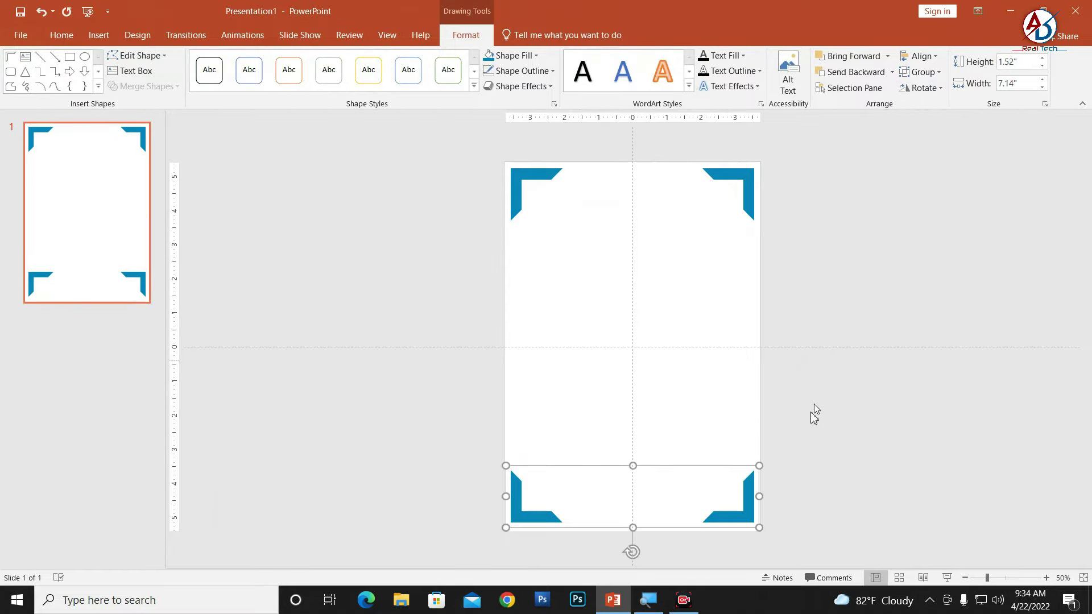
click(681, 522)
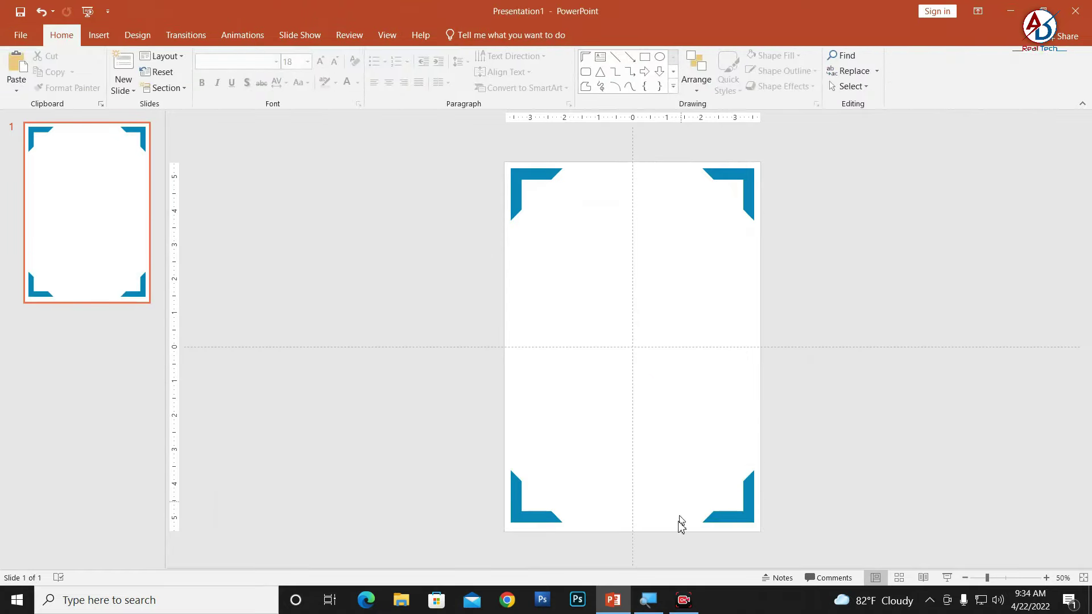
click(749, 521)
click(748, 521)
click(641, 366)
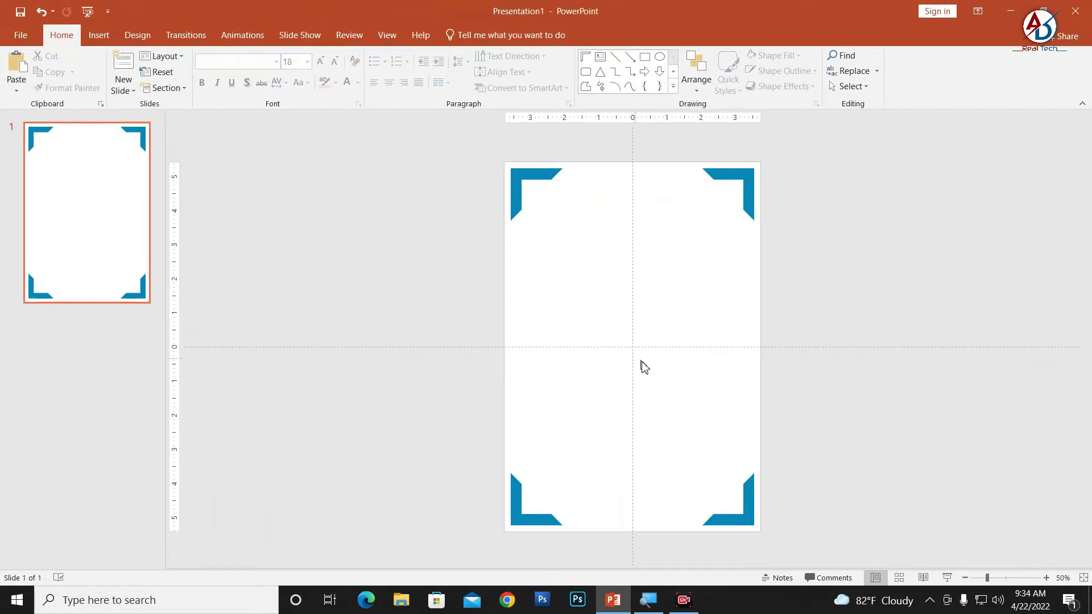
scroll(677, 400, up, 1)
scroll(680, 392, down, 2)
- Insert a plain WordArt box, clear its formatting, size it 36 pt and paste 'Glory Primary Secondary School'
scroll(638, 370, up, 1)
click(98, 36)
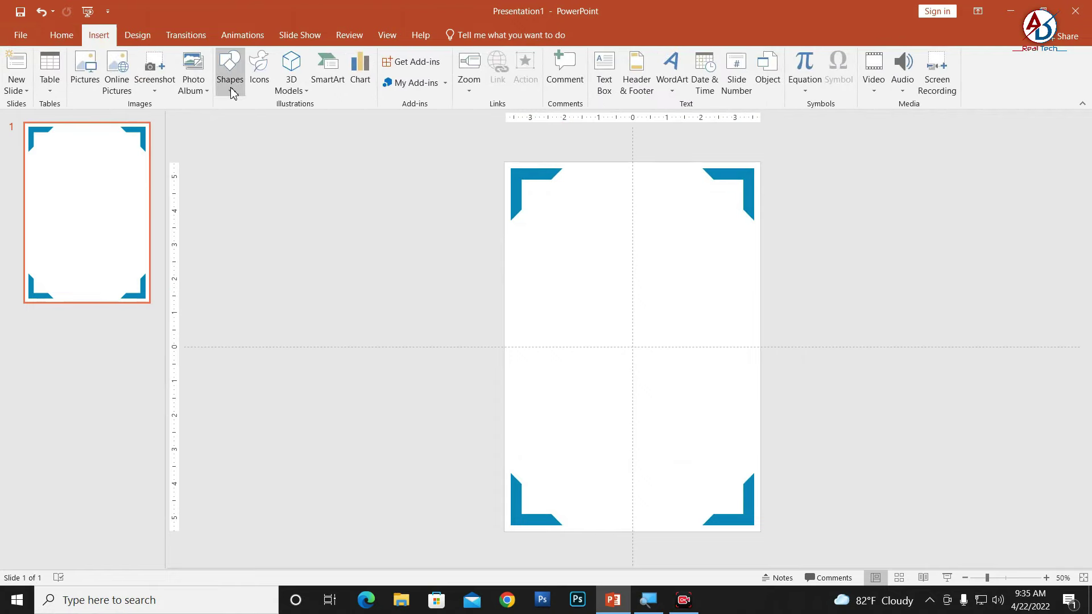
click(671, 85)
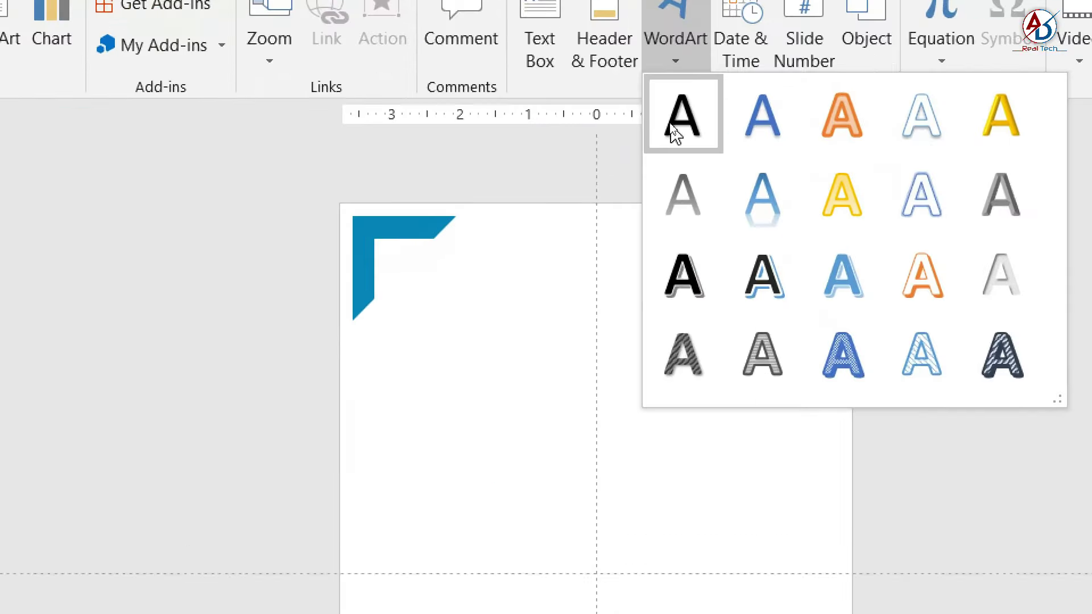
click(672, 126)
click(61, 37)
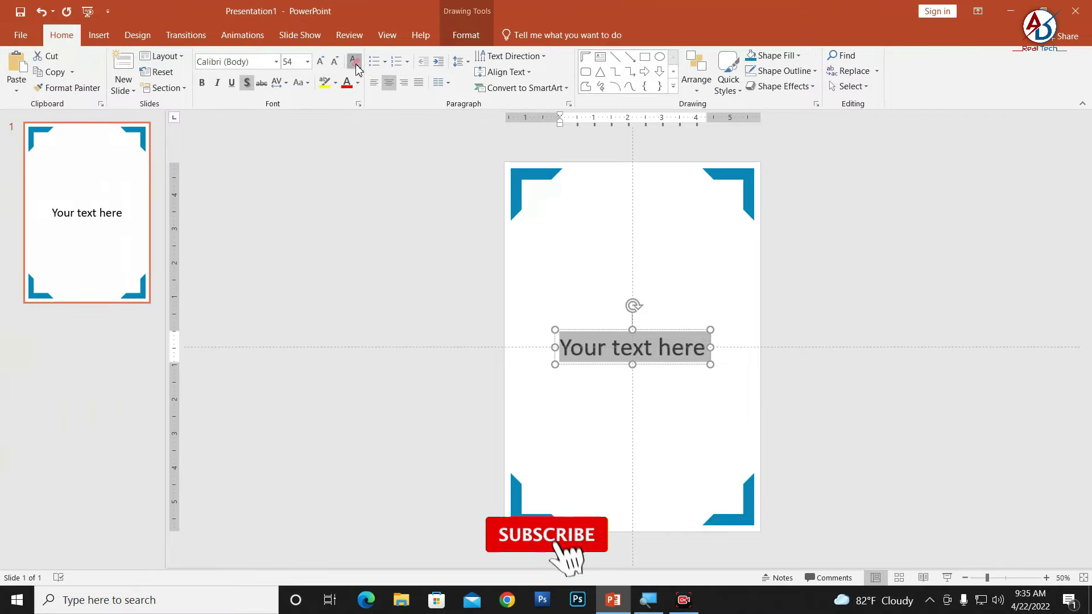
click(355, 63)
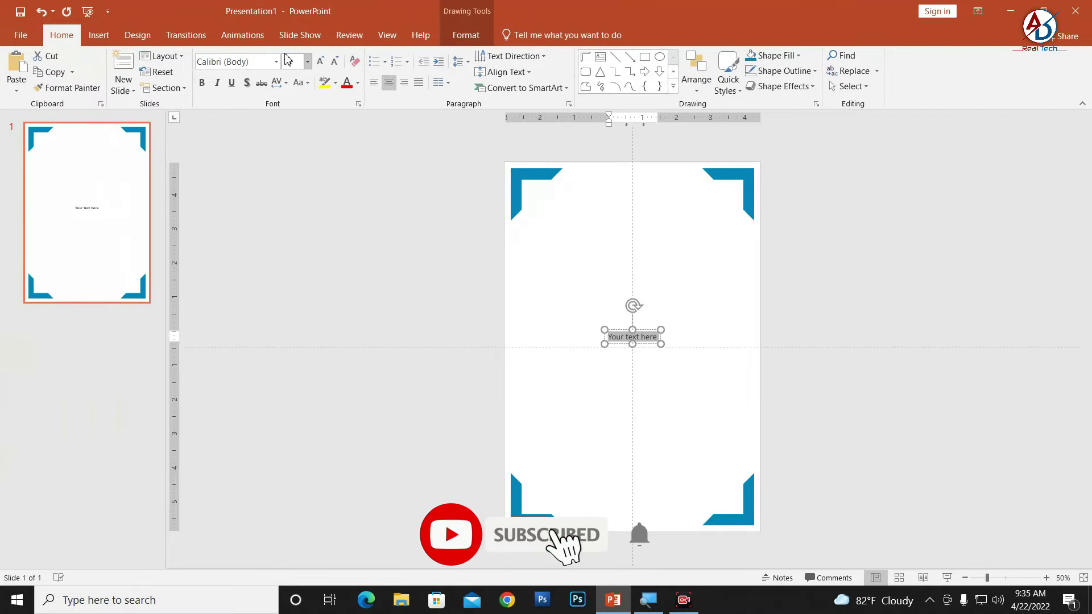
click(320, 61)
click(320, 61)
click(320, 61)
click(320, 61)
click(320, 61)
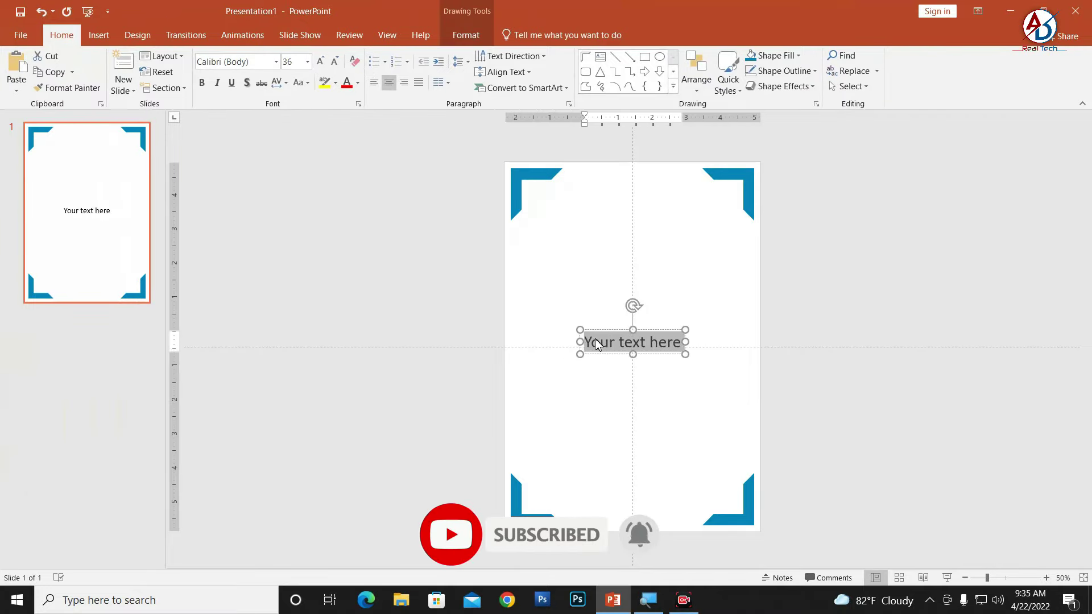
text(Glory Primary Secondary School)
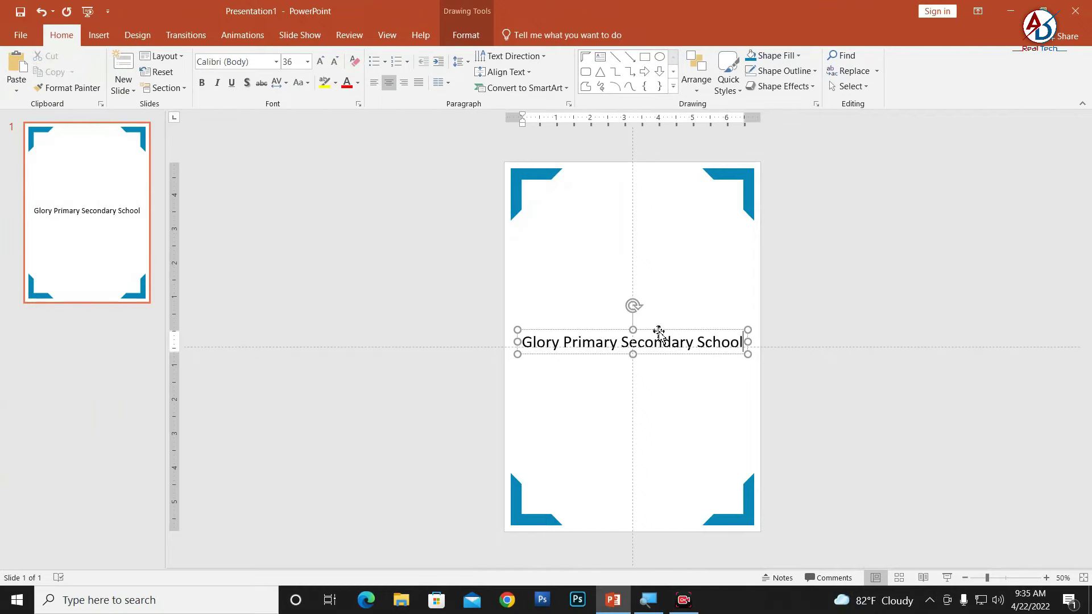
- Apply the Arch transform to the school name and stretch its box taller
click(465, 37)
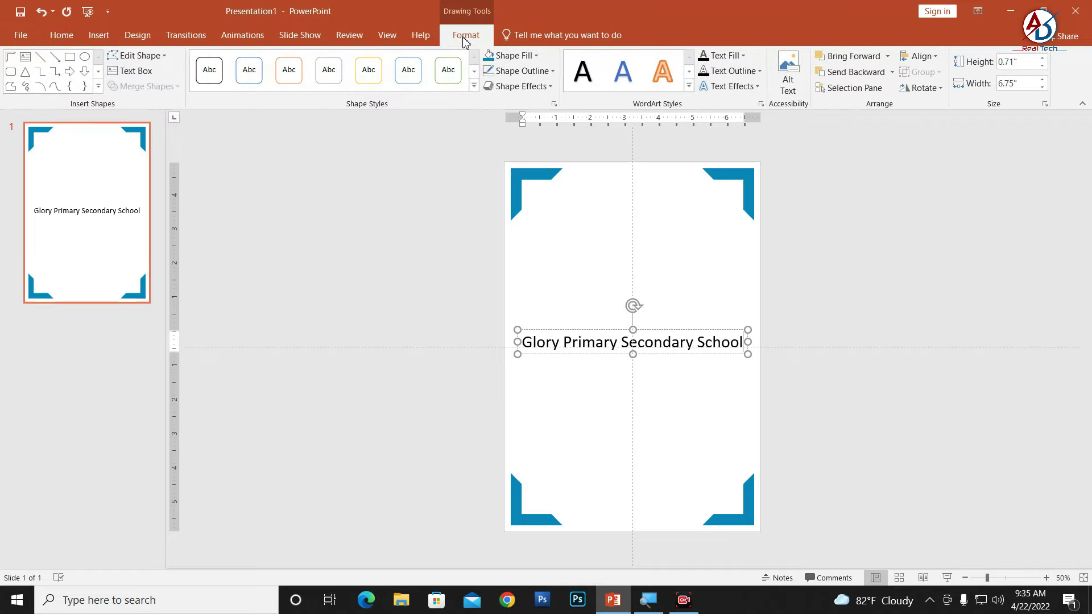
click(753, 88)
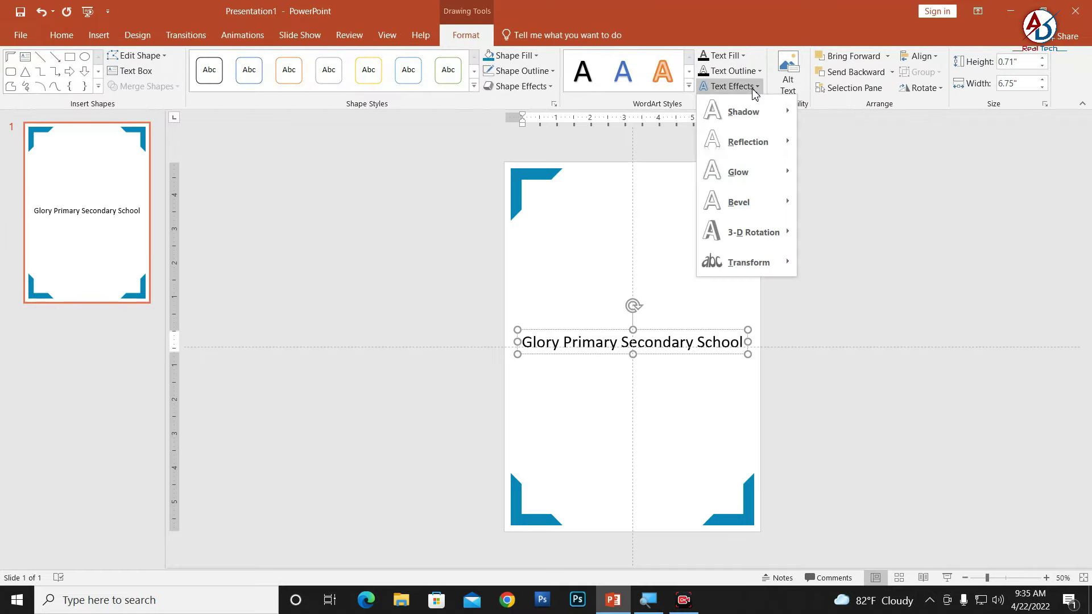
mouse_move(747, 262)
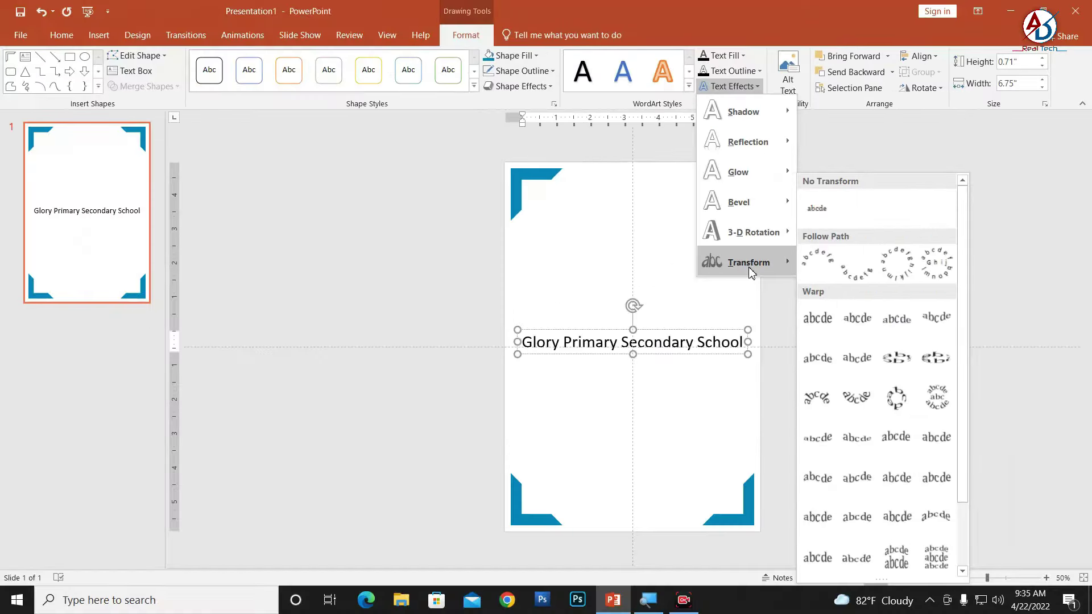
click(817, 263)
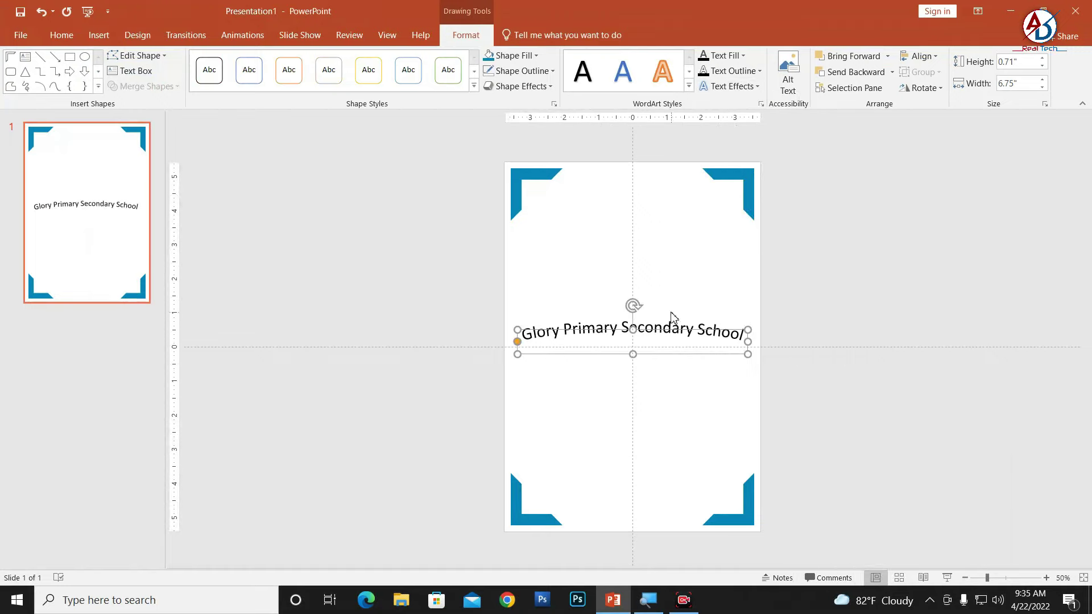
drag(632, 329, 636, 195)
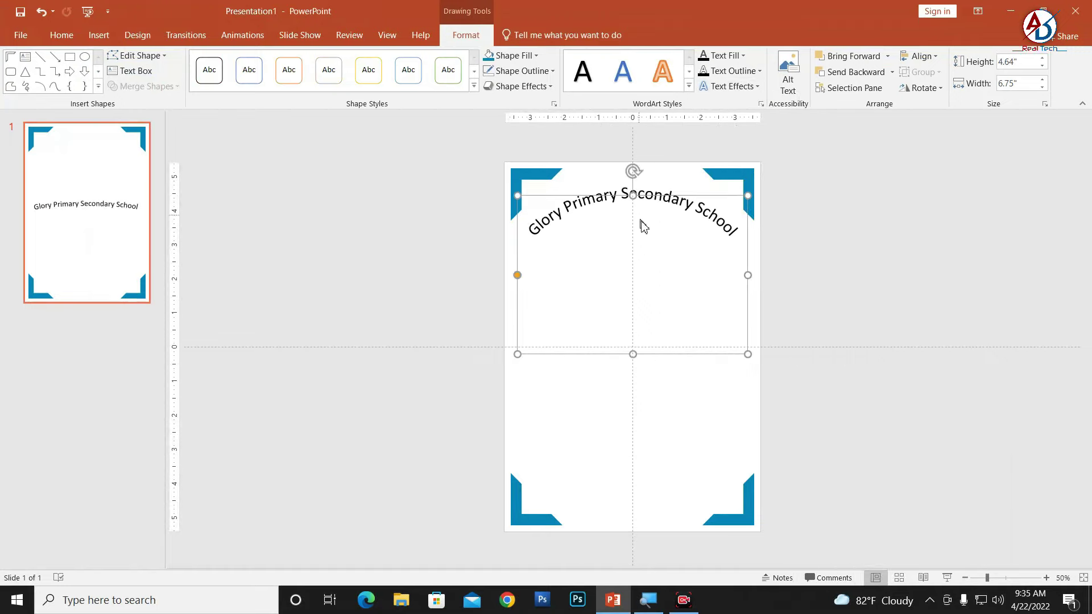
scroll(714, 253, up, 2)
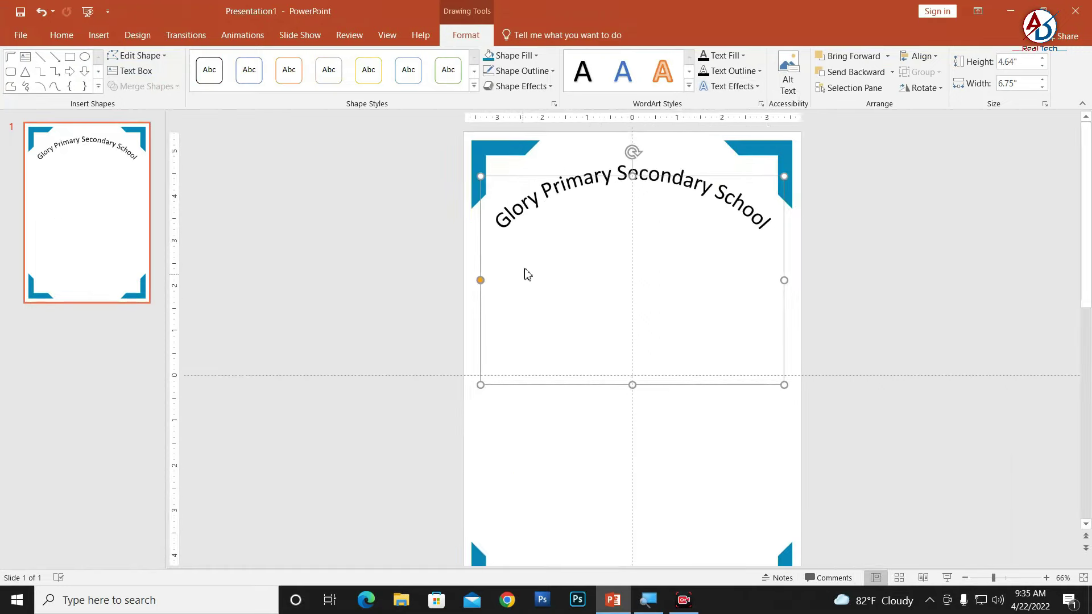
- Select the arched text and adjust its font size up to 54 pt, then back to 36 pt
drag(501, 224, 775, 229)
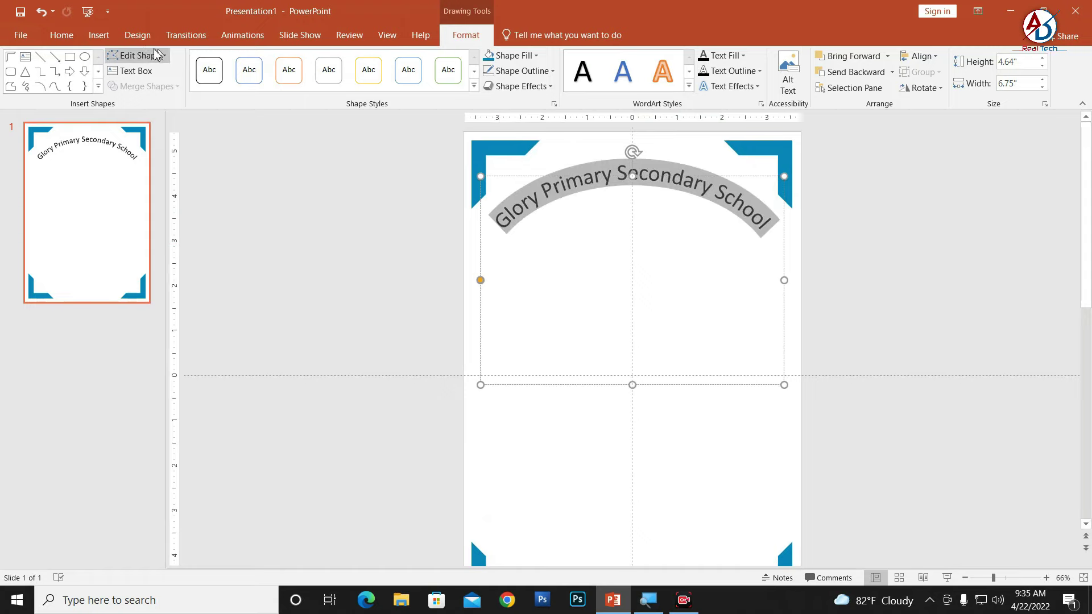
click(61, 36)
click(321, 62)
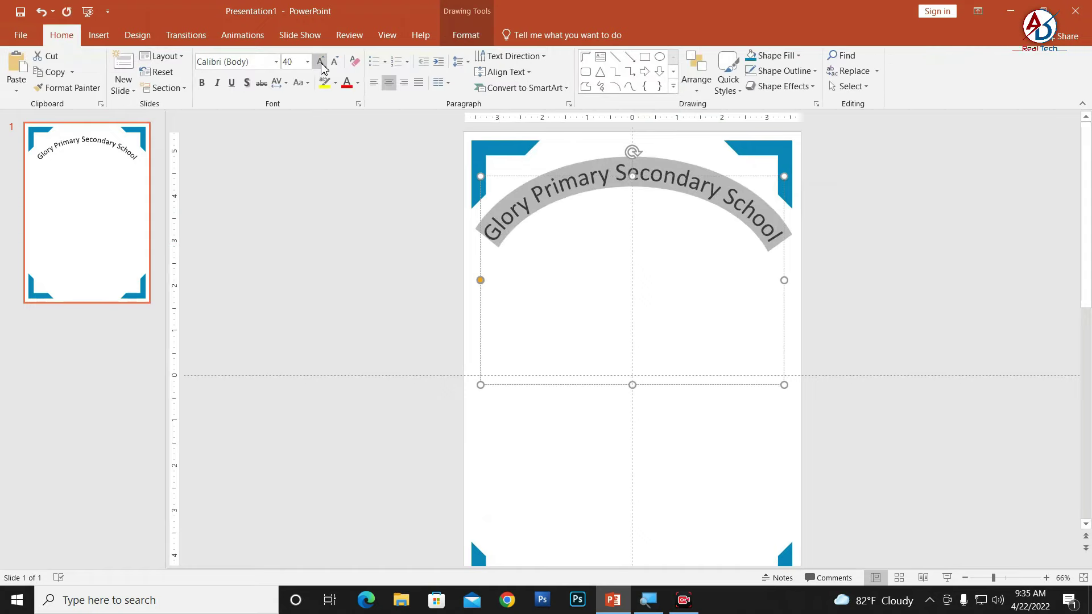
click(321, 61)
click(321, 61)
click(321, 61)
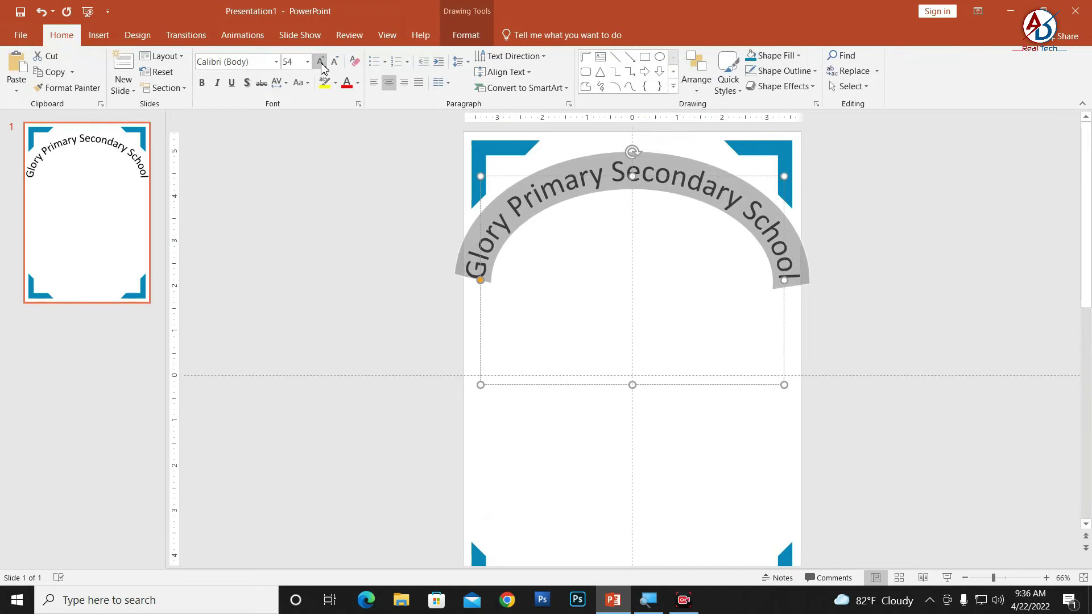
click(334, 61)
click(334, 62)
click(334, 62)
click(334, 61)
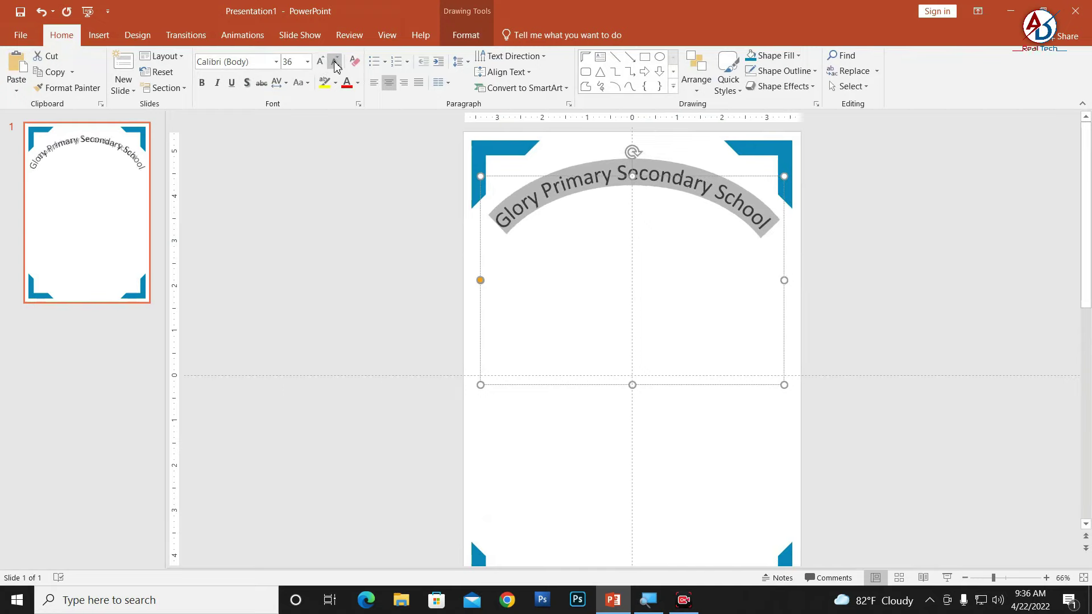
- Set the arched school name in Arno Pro Smbd Subhead and enlarge it to 40 pt
click(278, 61)
scroll(289, 297, down, 5)
scroll(287, 305, down, 6)
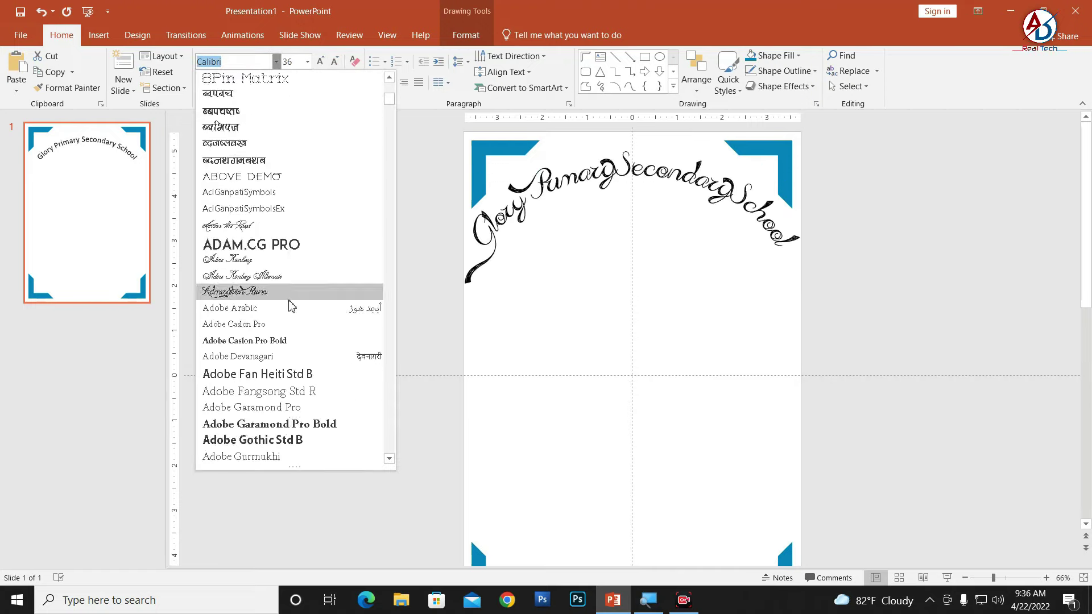
scroll(285, 310, down, 2)
scroll(285, 312, down, 4)
scroll(287, 307, down, 3)
scroll(285, 329, down, 3)
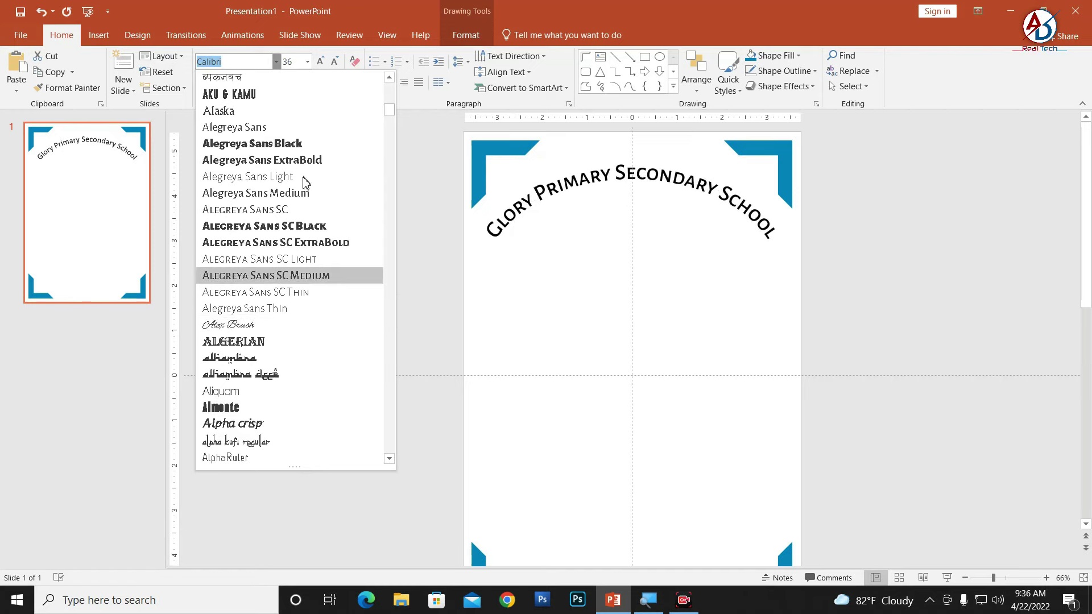
scroll(290, 216, down, 6)
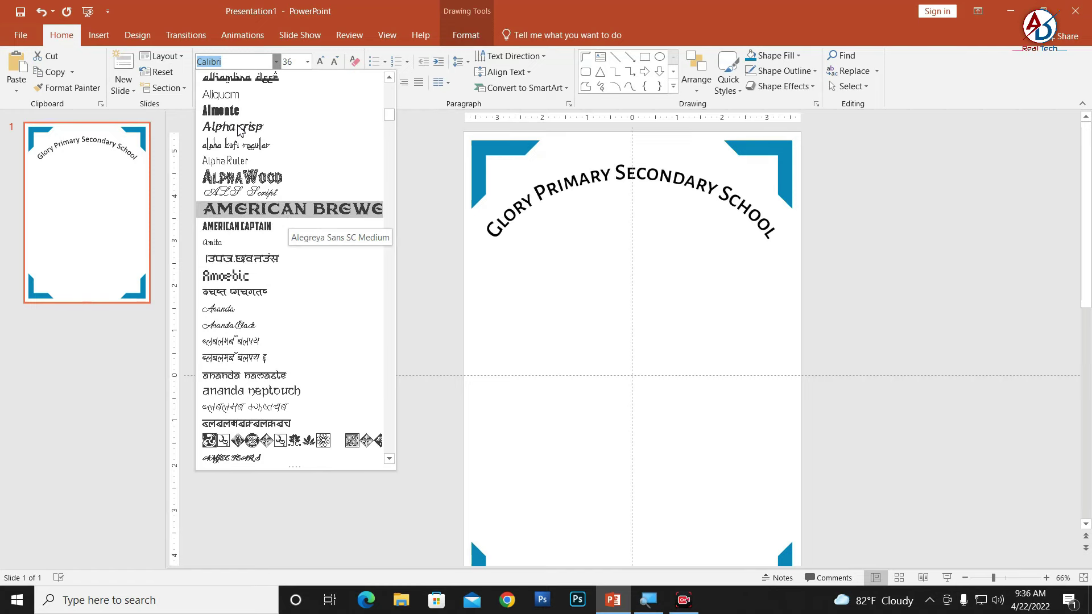
scroll(239, 130, up, 3)
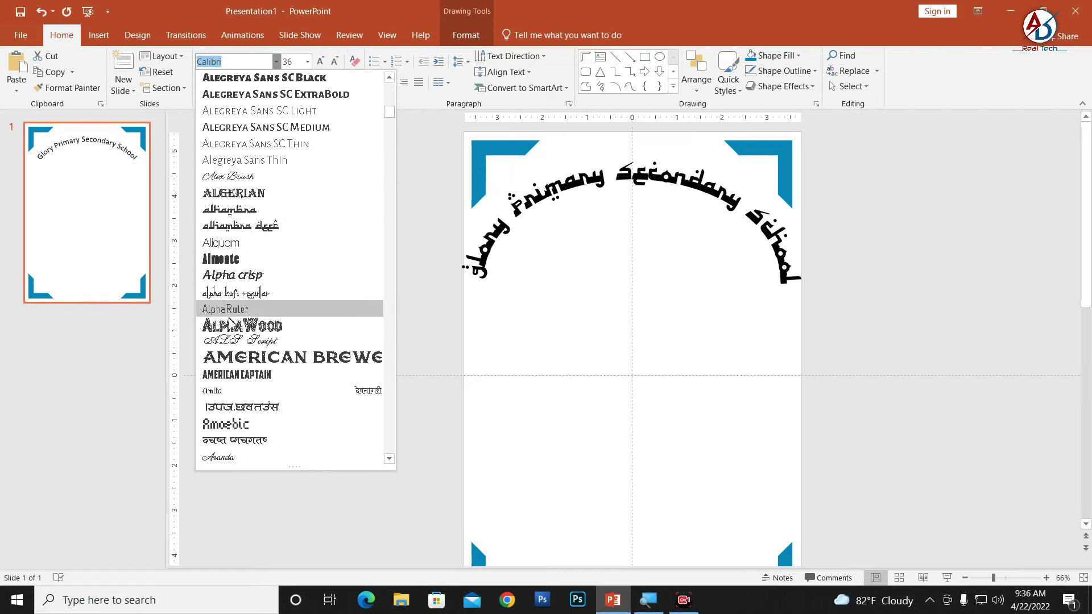
scroll(233, 324, down, 4)
scroll(245, 347, down, 2)
scroll(259, 378, down, 3)
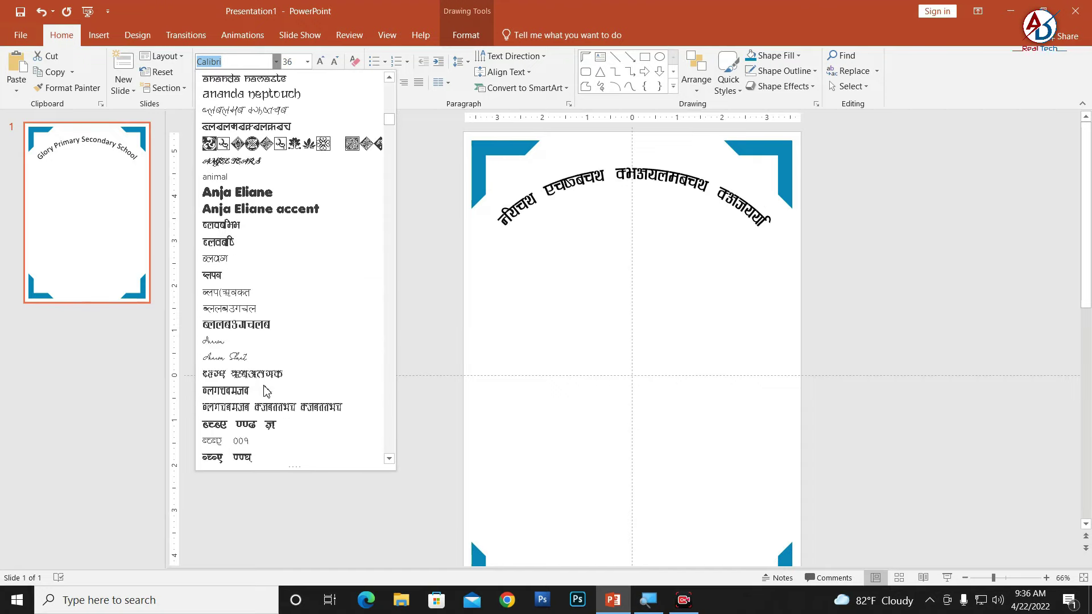
scroll(266, 378, down, 3)
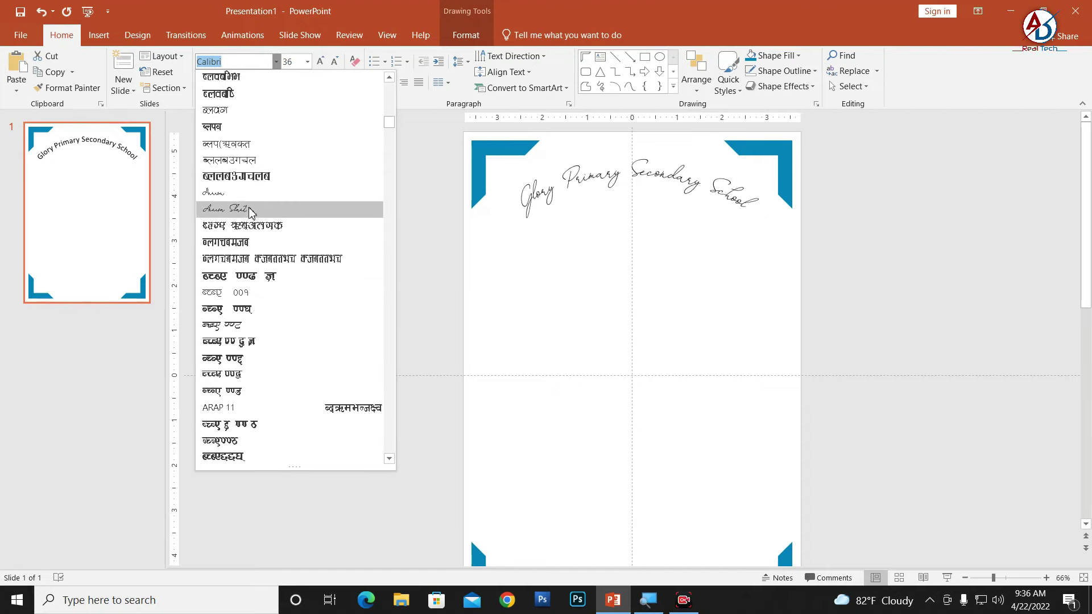
scroll(250, 239, down, 5)
scroll(250, 259, down, 3)
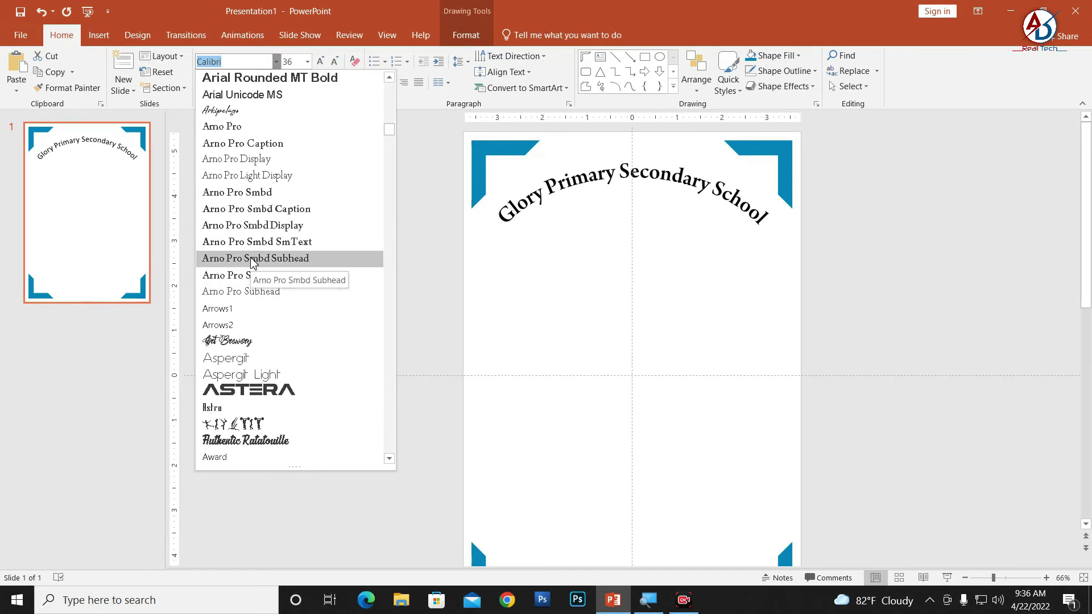
click(253, 259)
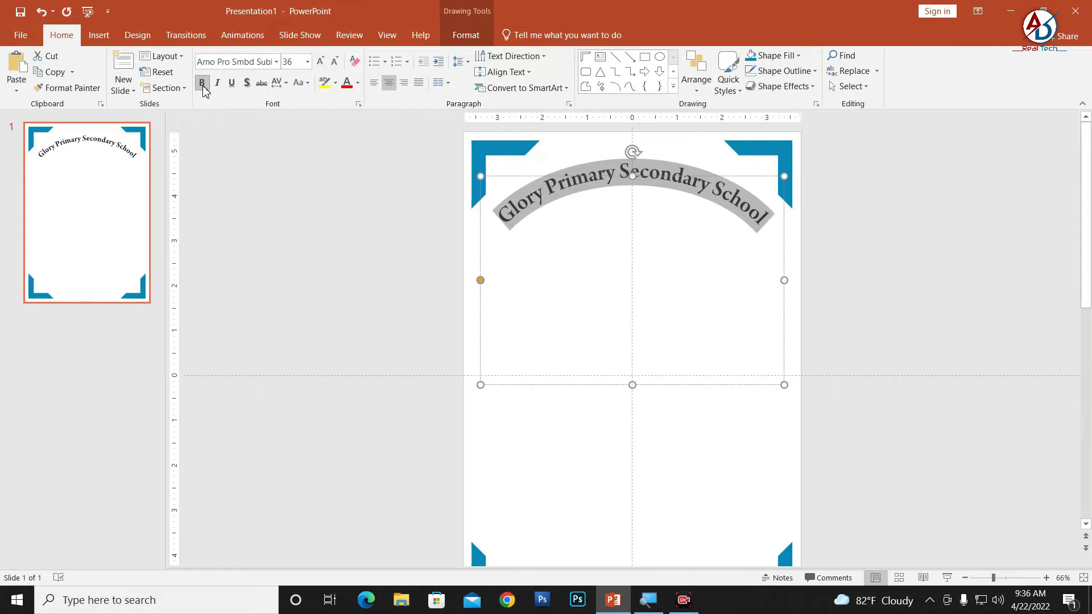
click(321, 61)
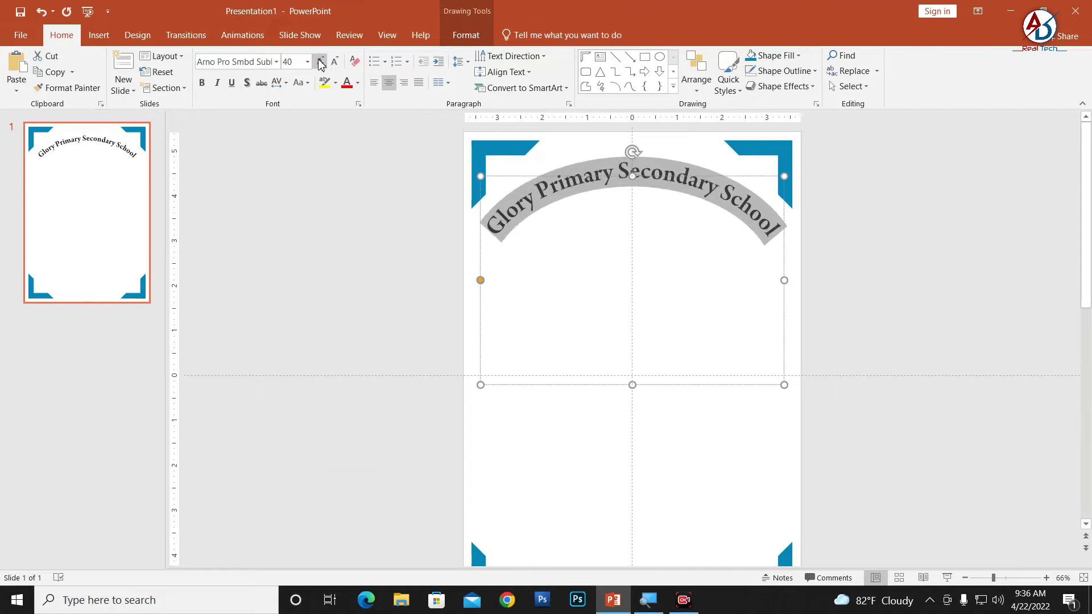
- Nudge the school name slightly lower and give its text the standard blue fill
click(858, 280)
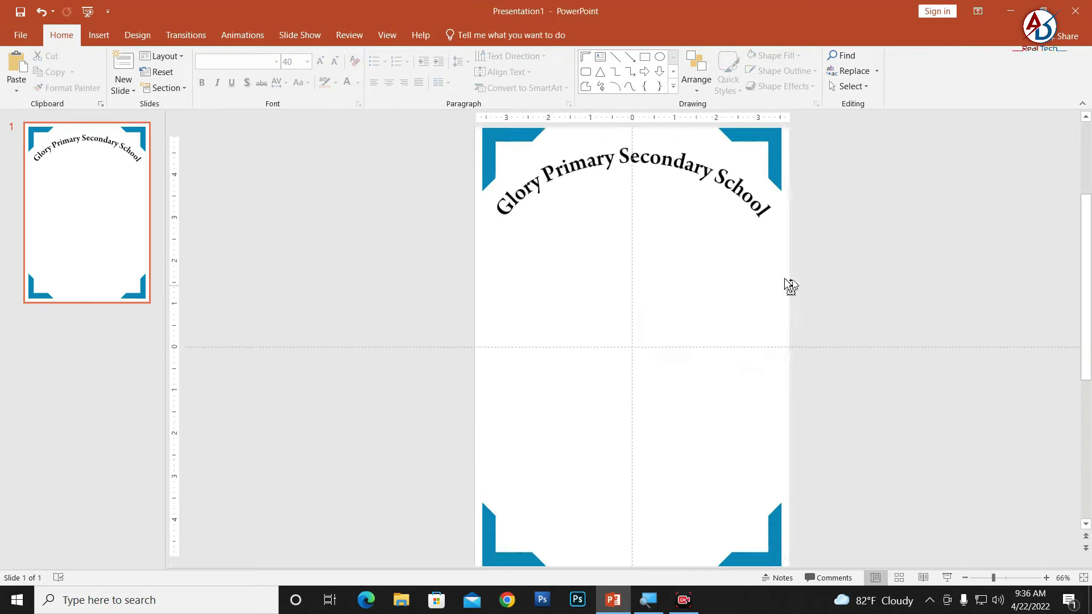
ctrl+scroll(672, 193, down, 2)
drag(672, 187, 664, 199)
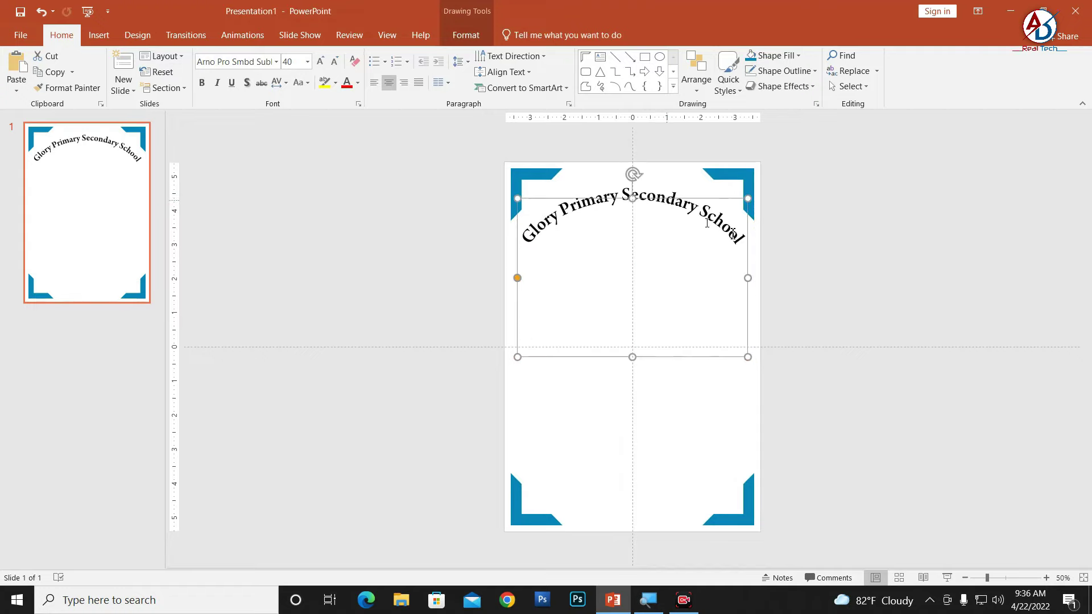
ctrl+scroll(562, 198, up, 1)
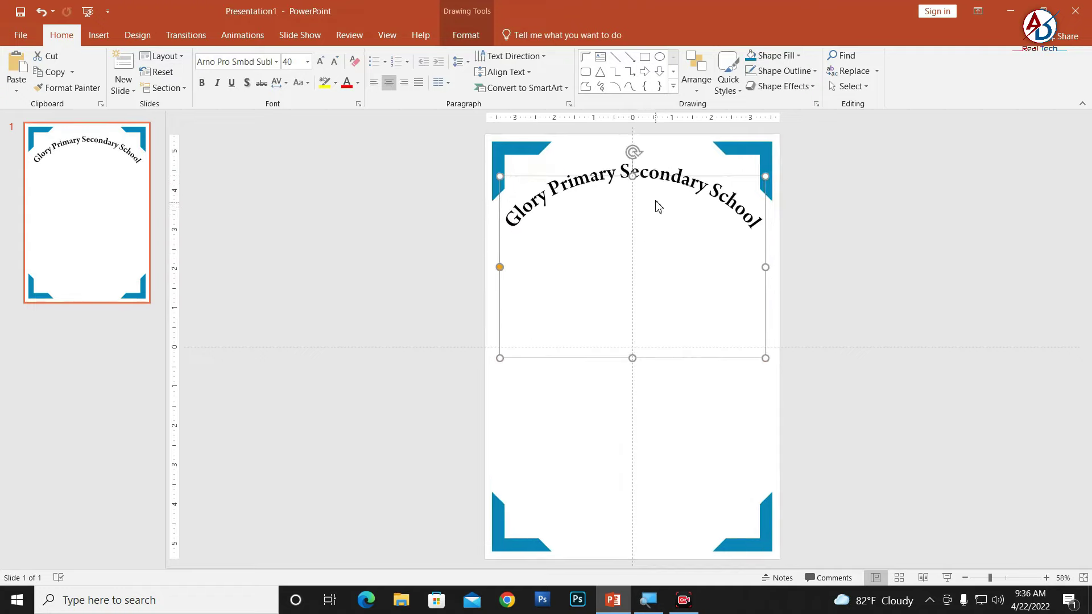
click(466, 34)
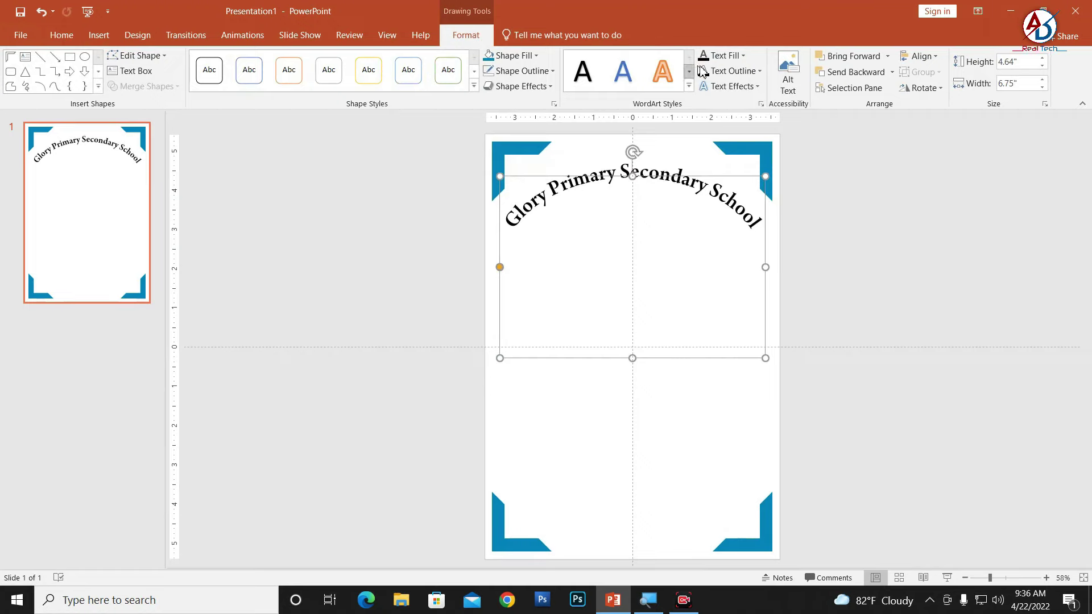
click(744, 55)
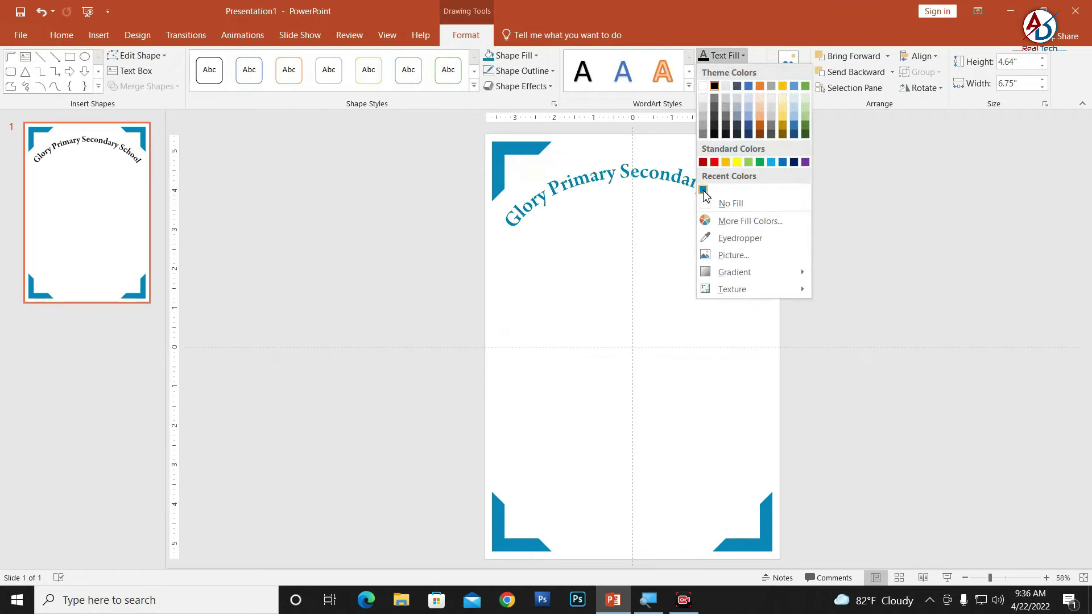
click(783, 165)
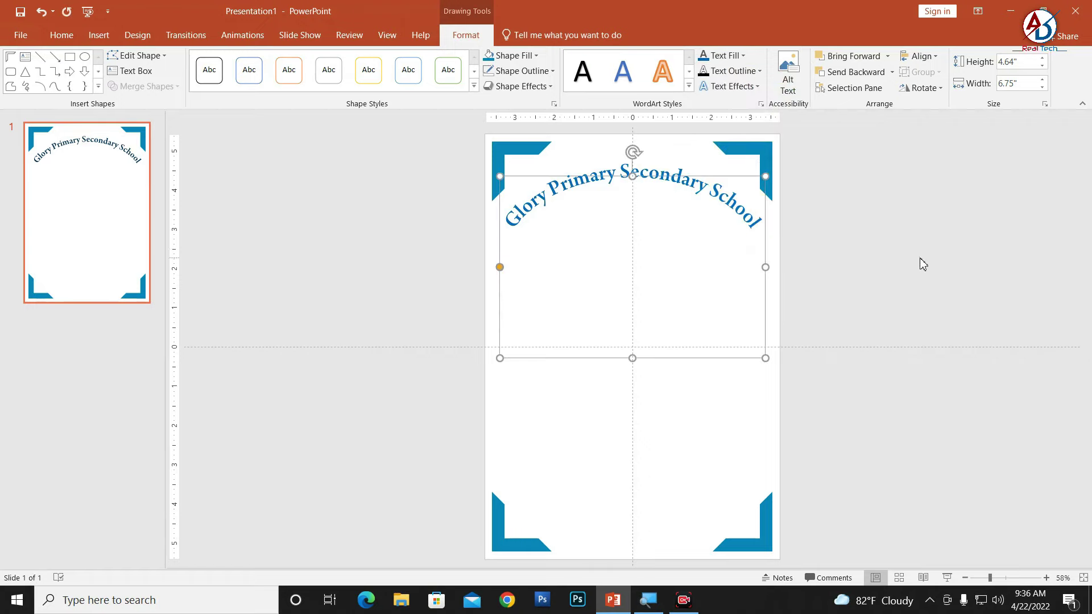
click(919, 263)
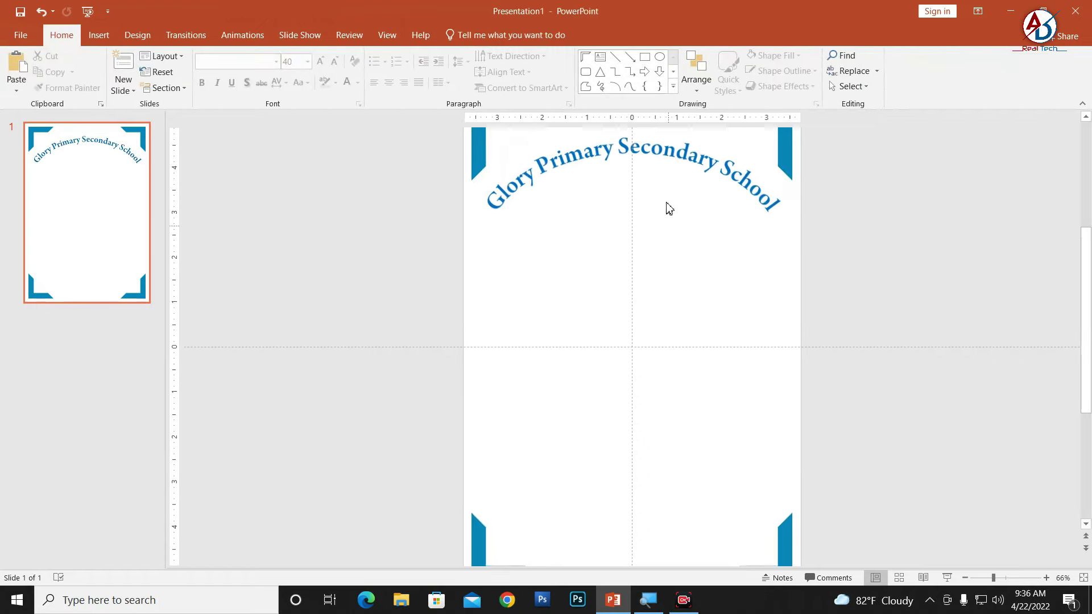
click(669, 179)
click(928, 291)
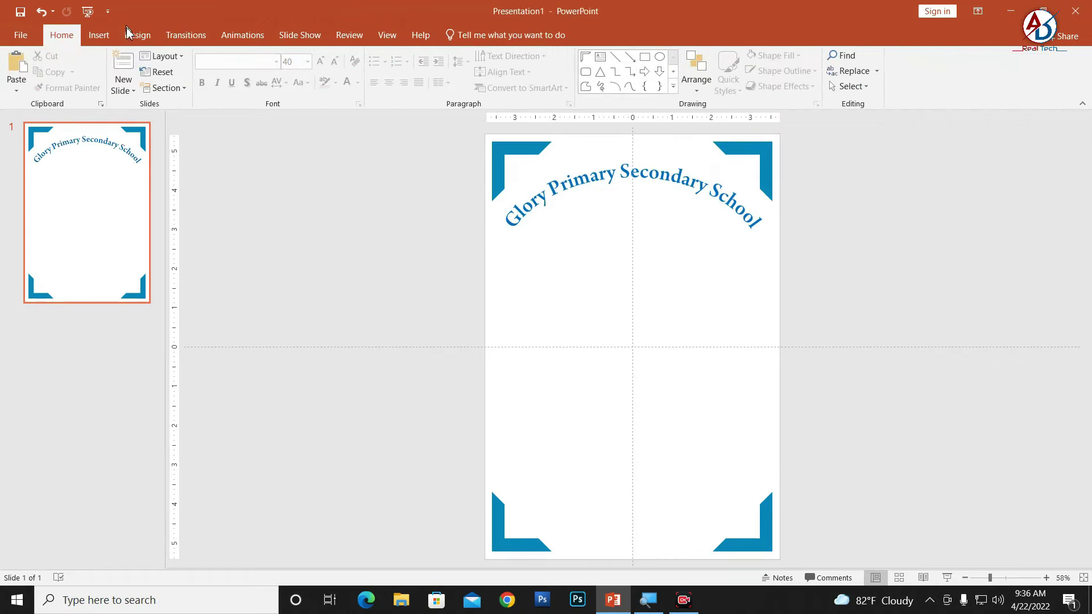
- Draw a text box below the title with the school's address and phone number, centred
click(99, 35)
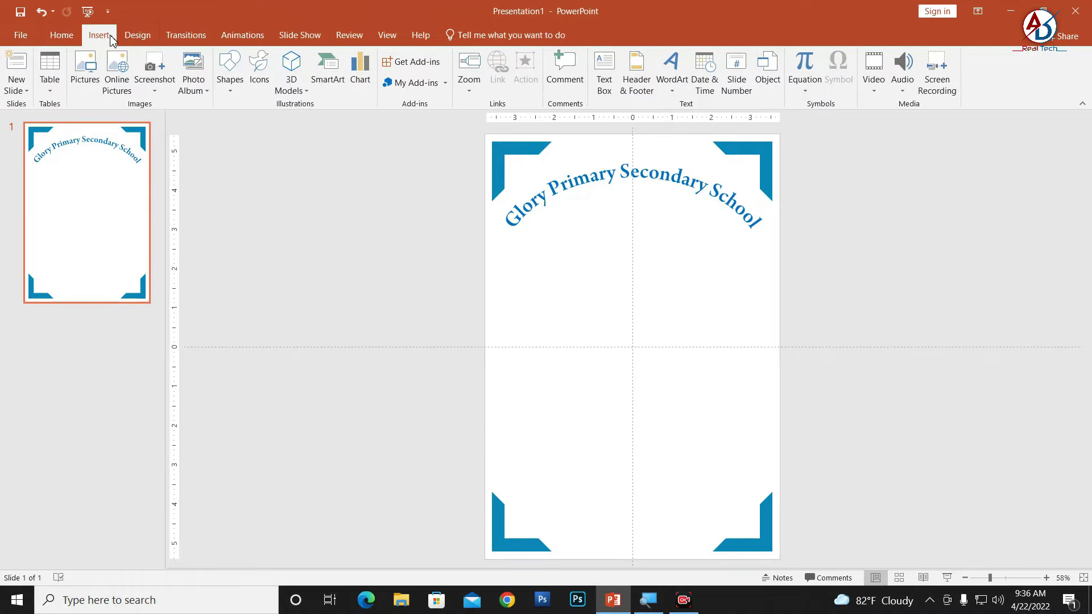
click(225, 86)
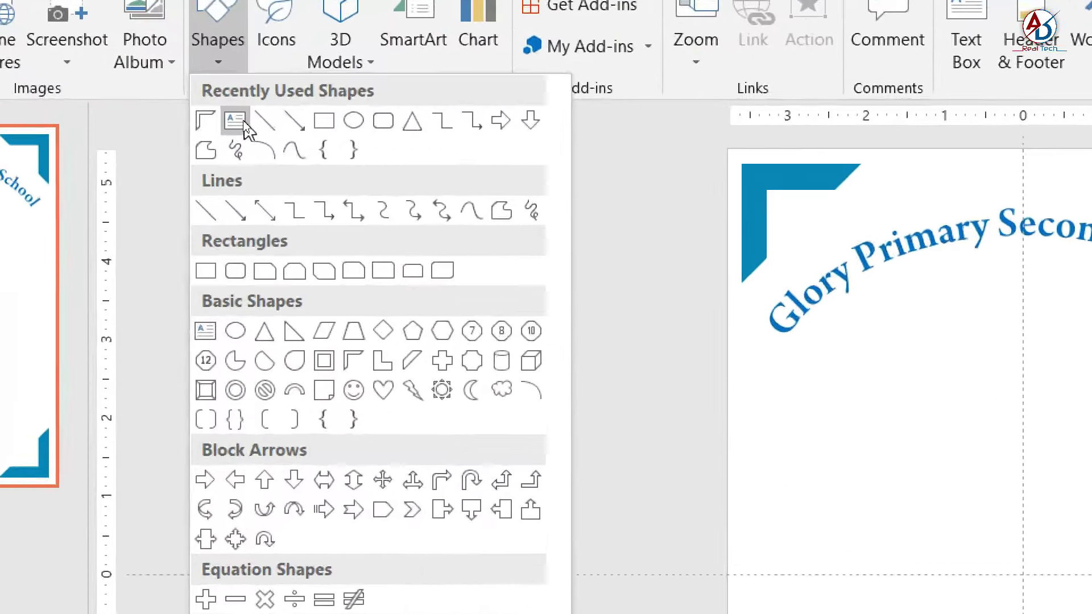
click(244, 124)
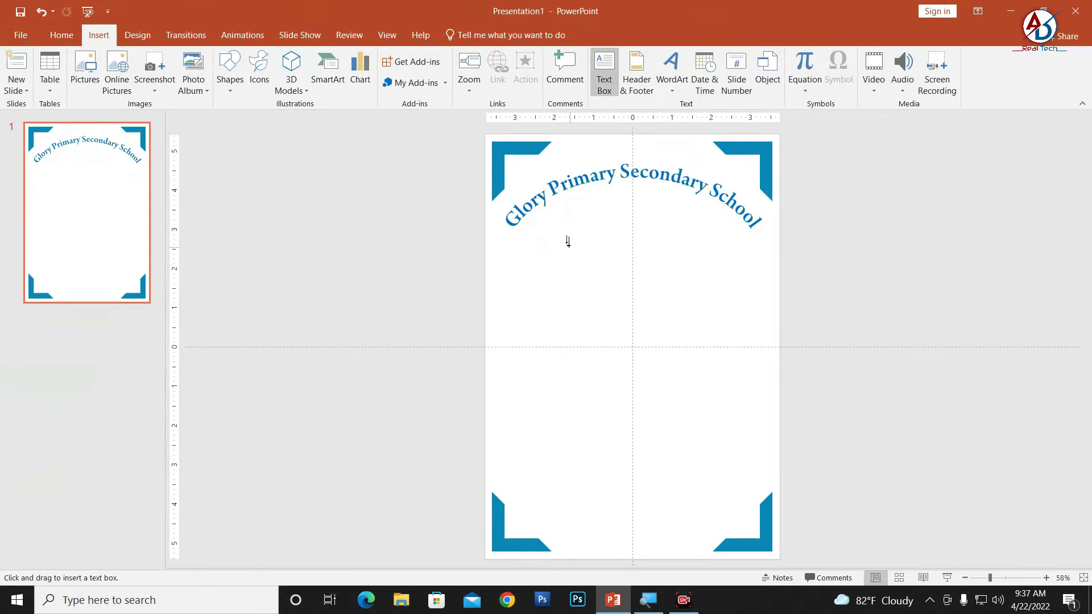
drag(552, 235, 713, 284)
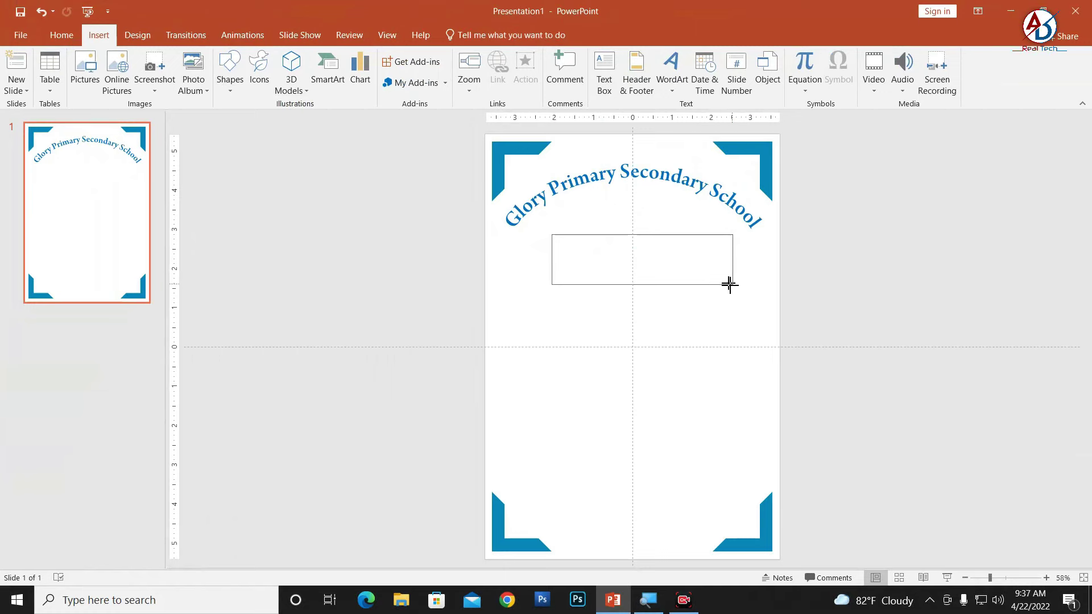
ctrl+scroll(627, 280, up, 1)
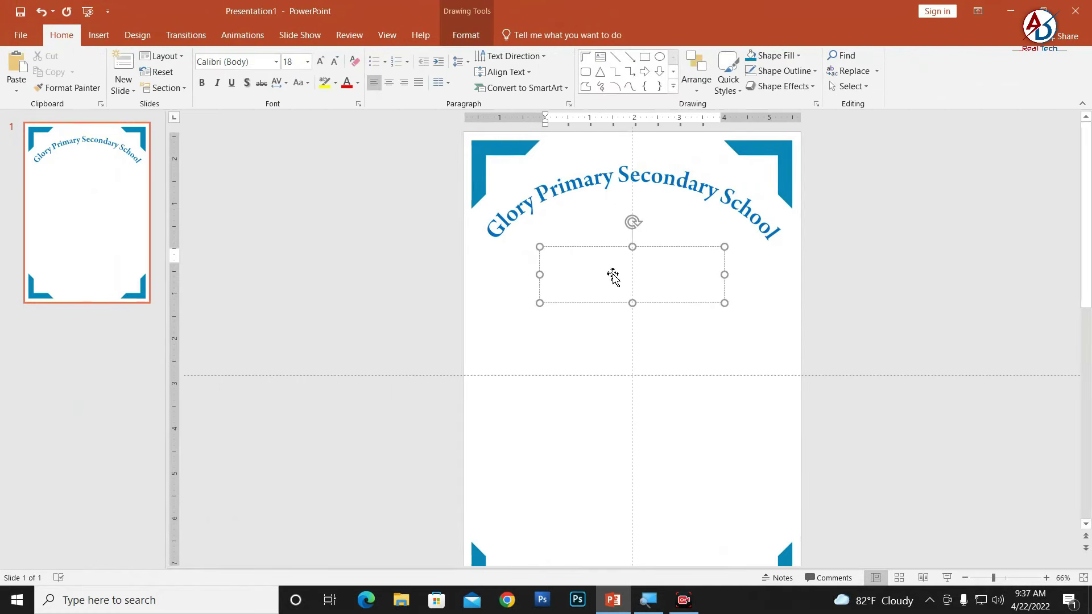
text(Birtamod, Jhapa)
key(Return)
text(Ph. 111111)
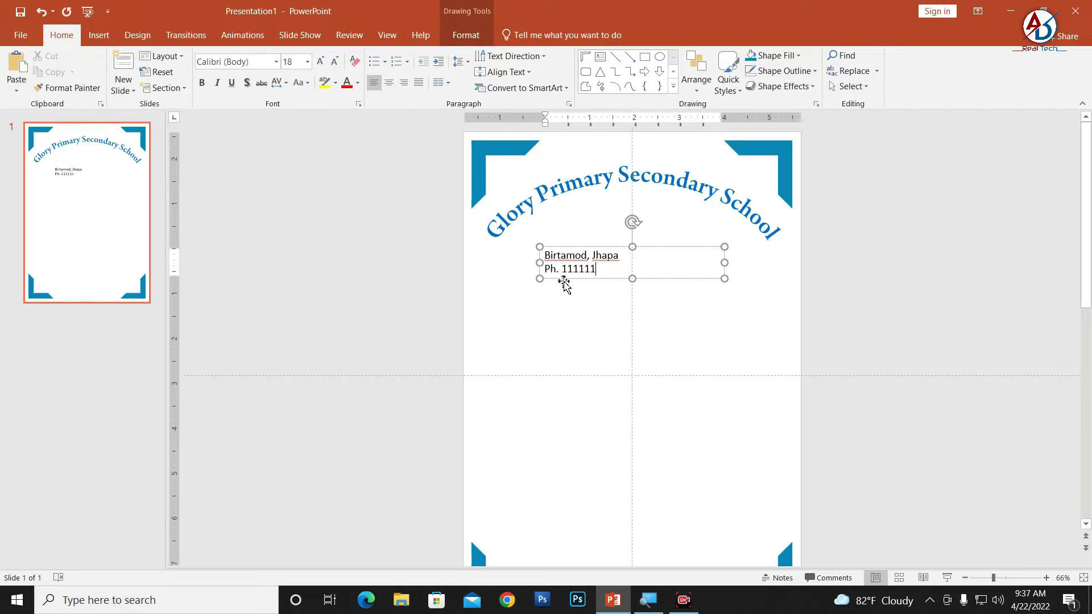
key(ctrl+a)
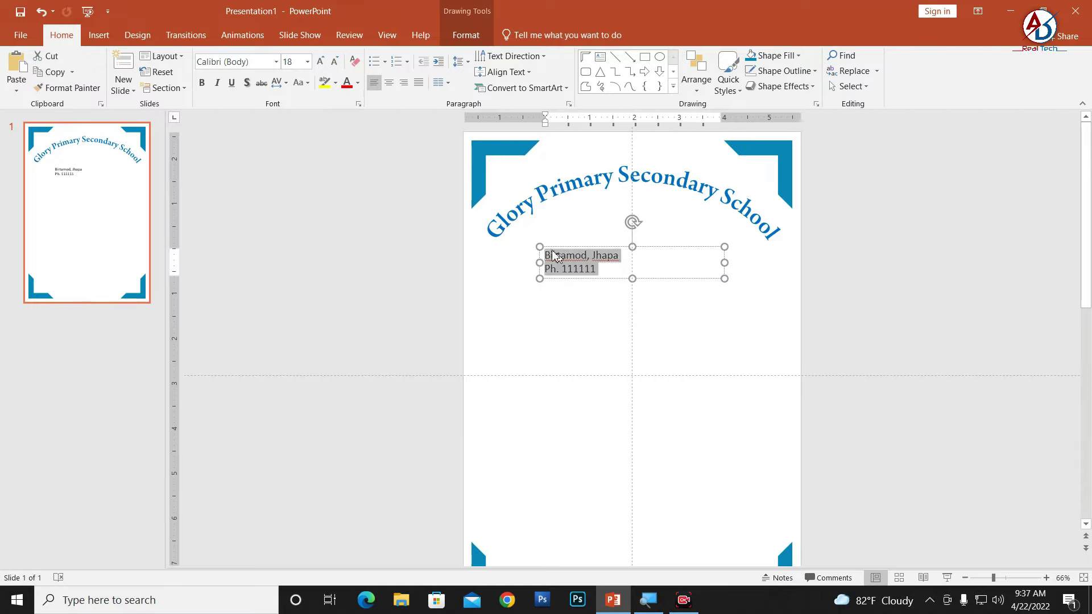
click(389, 83)
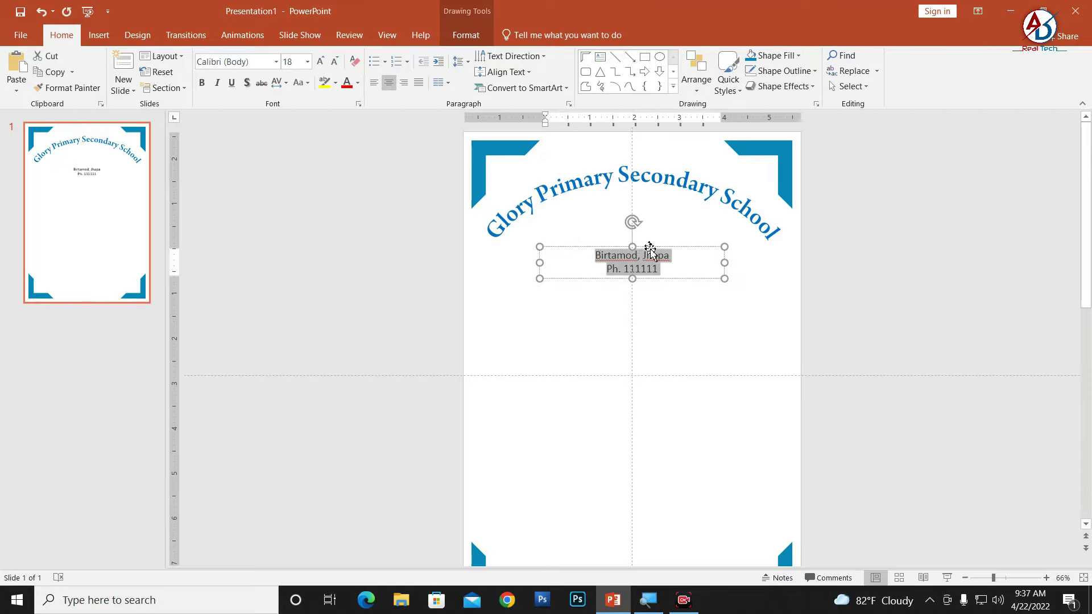
- Correct the phone number digits and centre the address box under the arched name
mouse_move(652, 248)
mouse_down()
mouse_move(651, 188)
mouse_move(624, 216)
mouse_up()
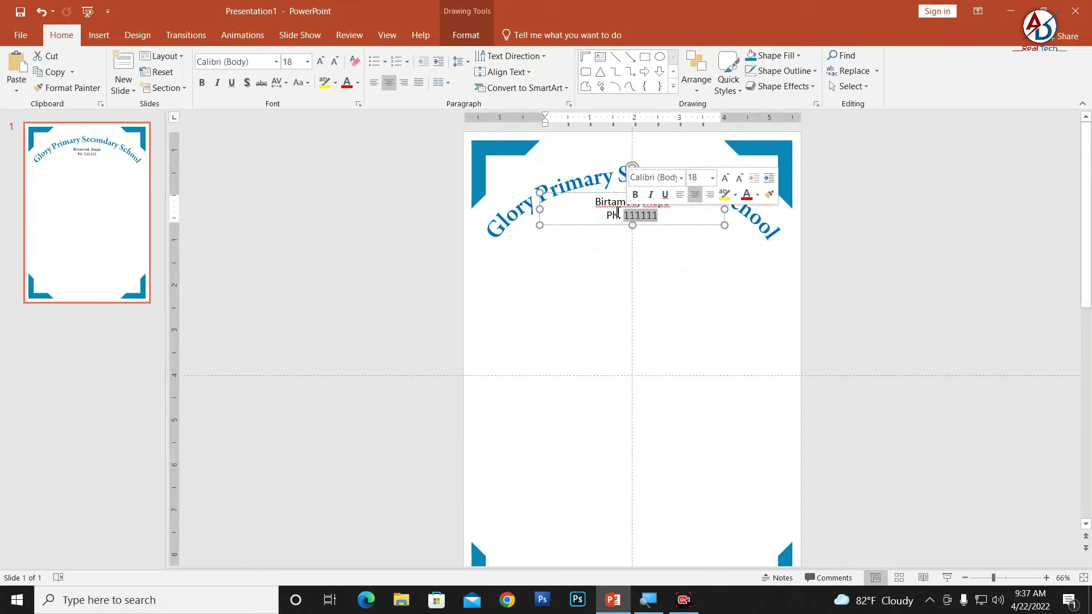
text(02133)
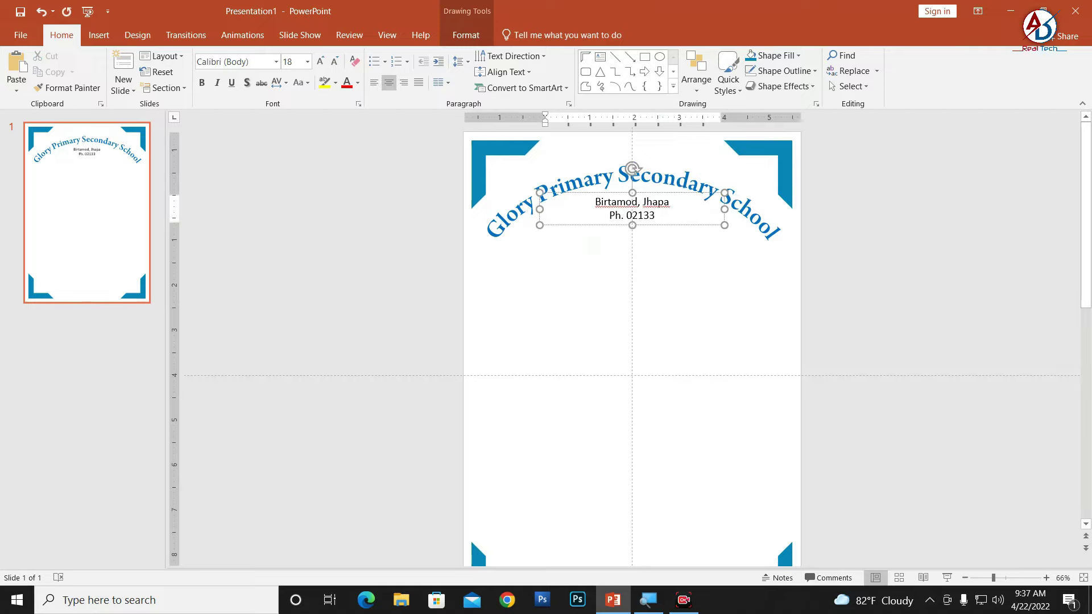
key(BackSpace)
key(BackSpace)
key(BackSpace)
text(3-00000)
drag(601, 209, 602, 208)
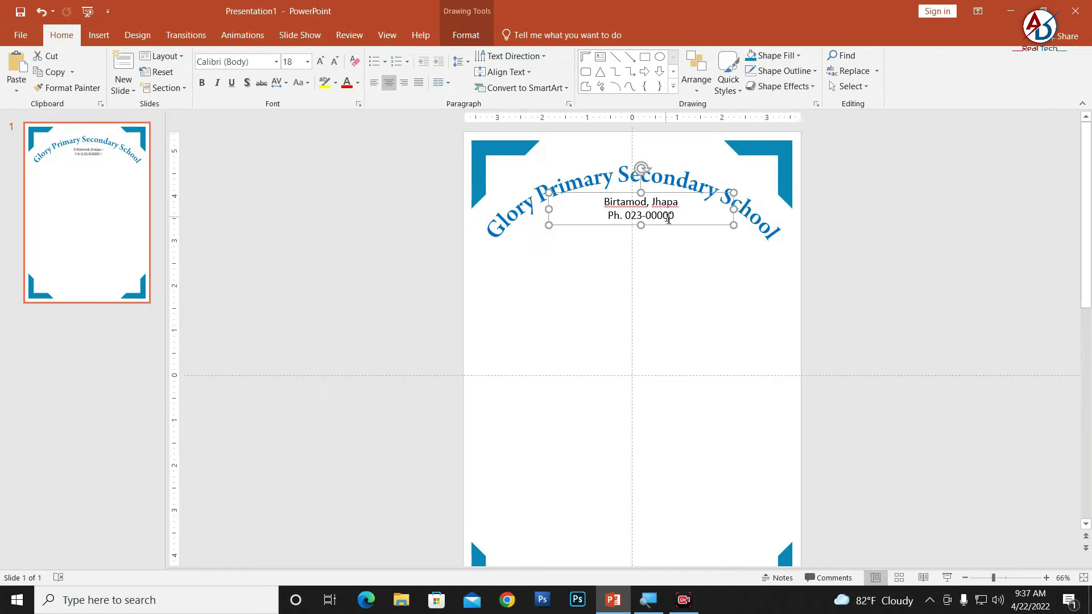
drag(678, 193, 594, 202)
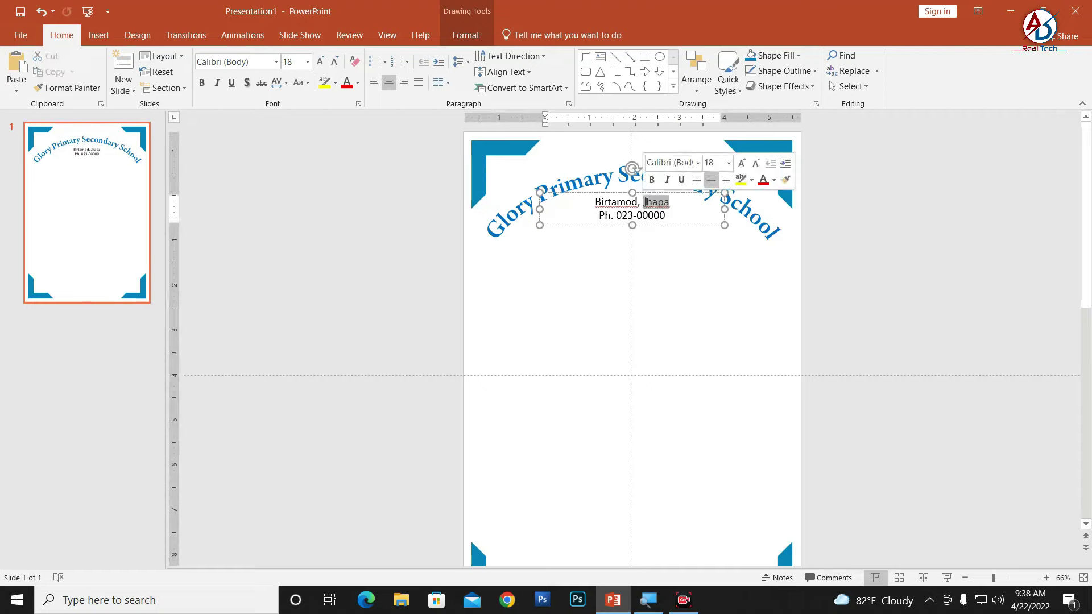
- Make the address line bold and raise its font size from 18 to 20 pt
click(205, 86)
click(725, 257)
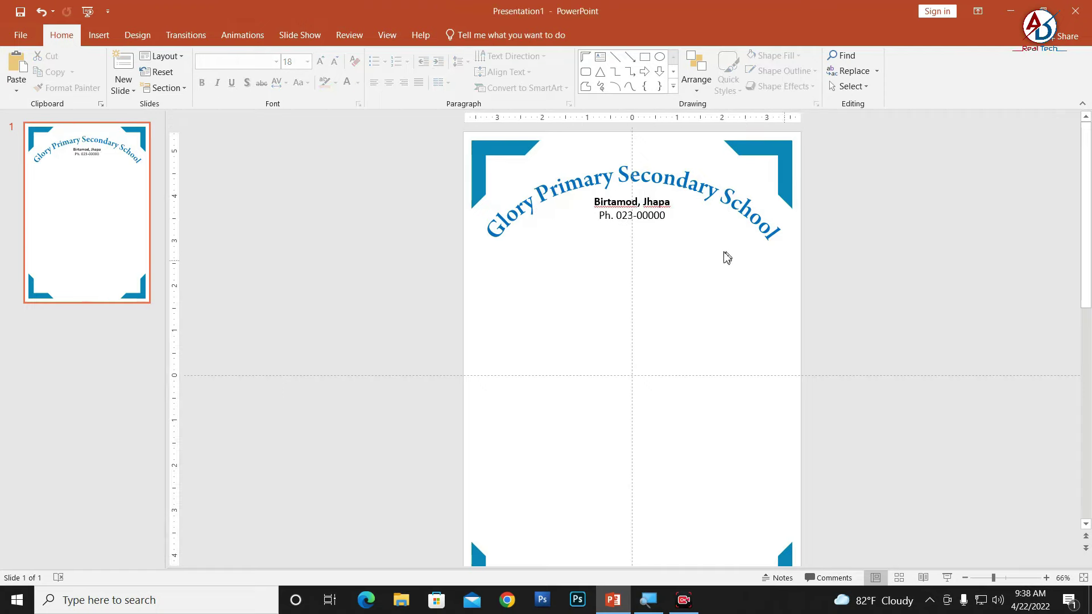
ctrl+scroll(591, 216, up, 4)
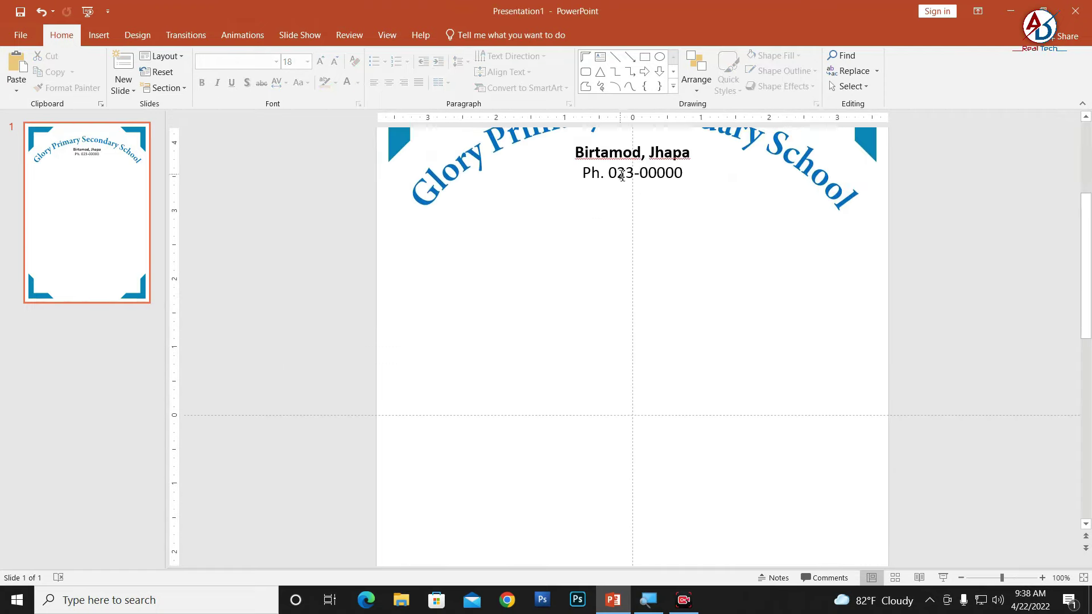
triple_click(603, 158)
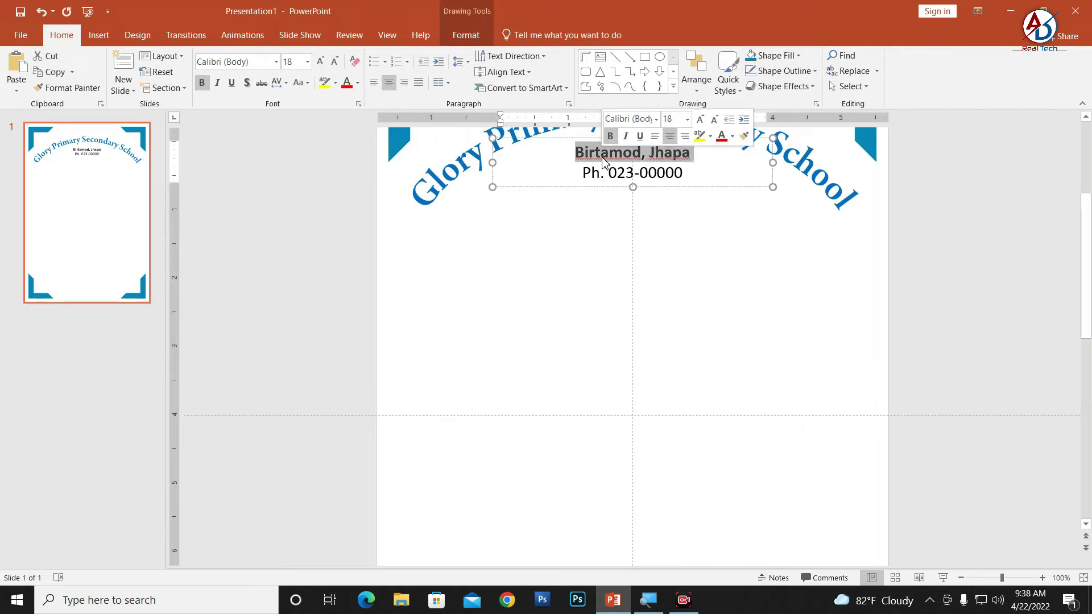
click(319, 61)
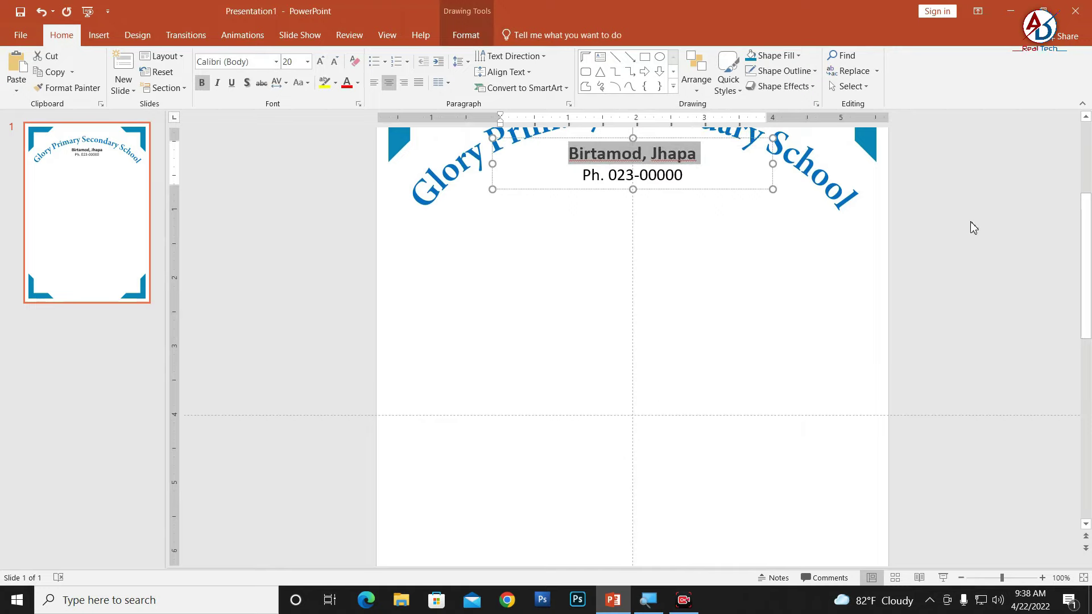
click(694, 292)
ctrl+scroll(690, 293, down, 7)
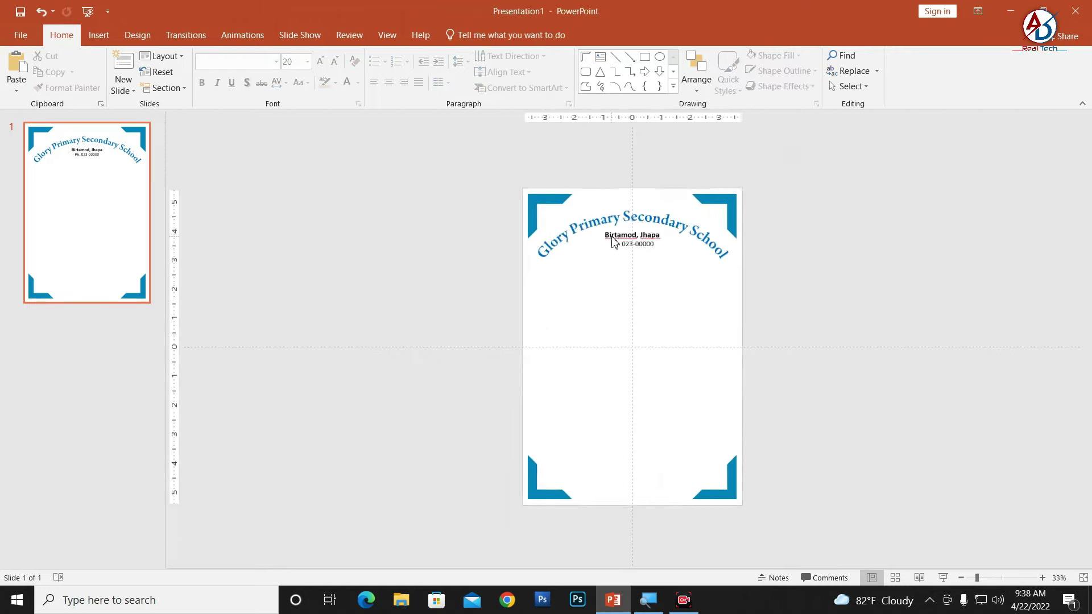
ctrl+scroll(669, 304, up, 2)
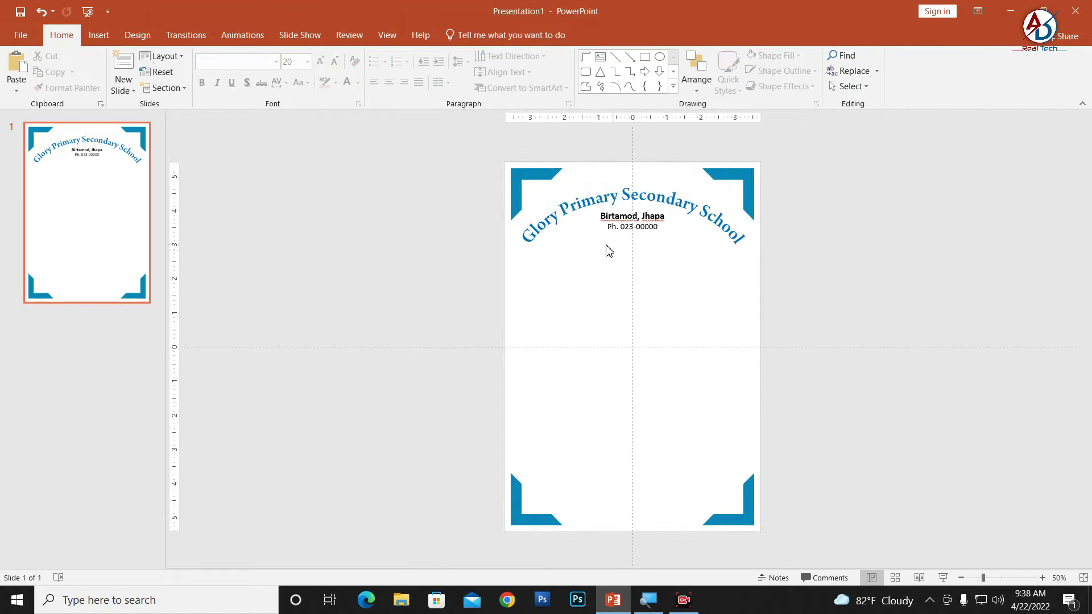
- Insert the 'logo School' picture from the New Volume (D:) drive onto the slide
click(99, 35)
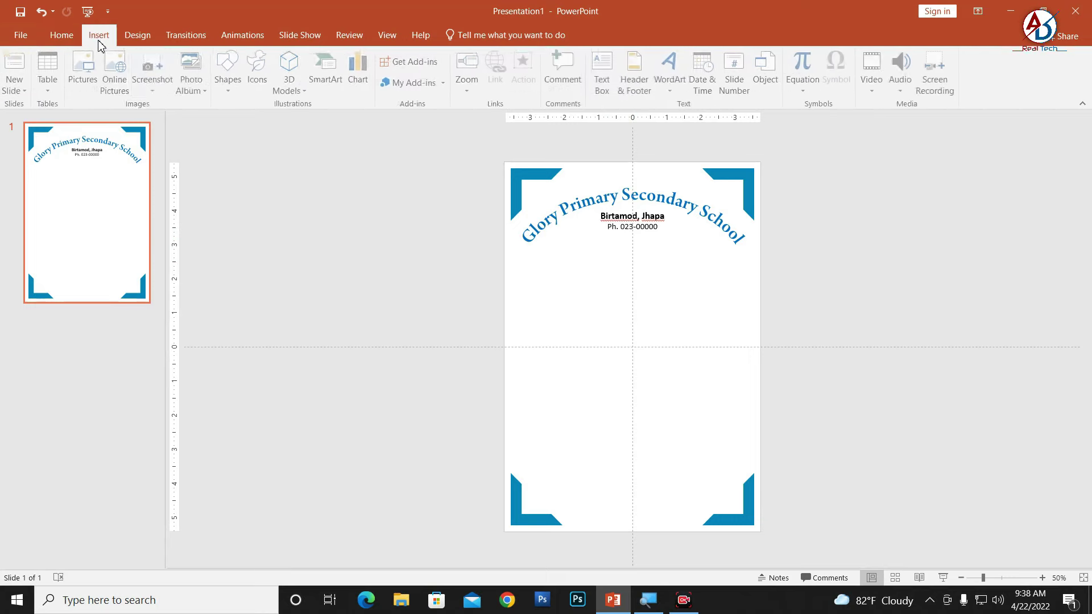
click(230, 80)
click(86, 72)
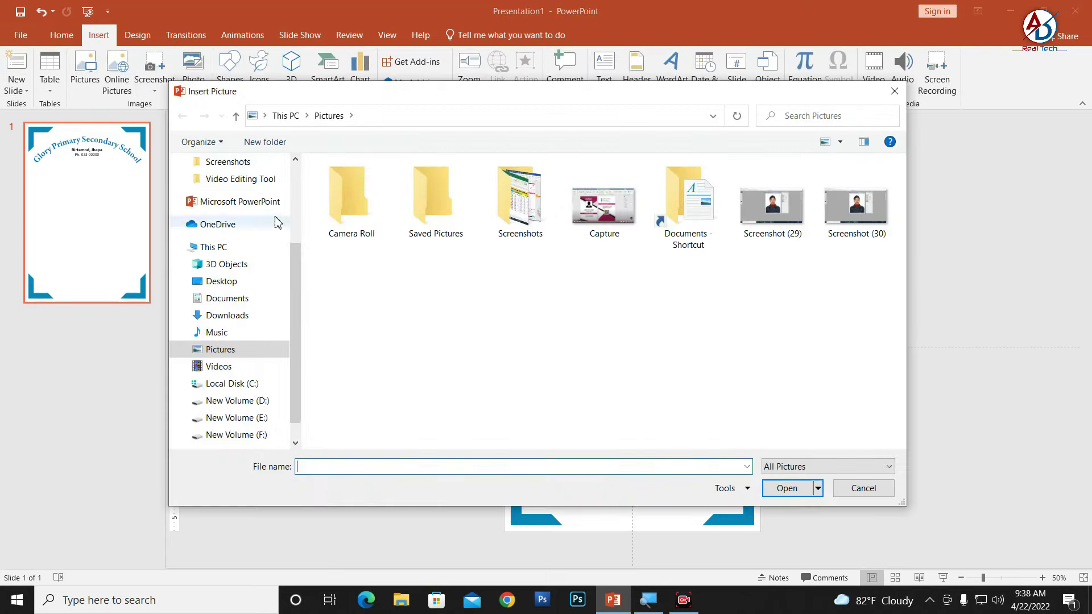
click(235, 282)
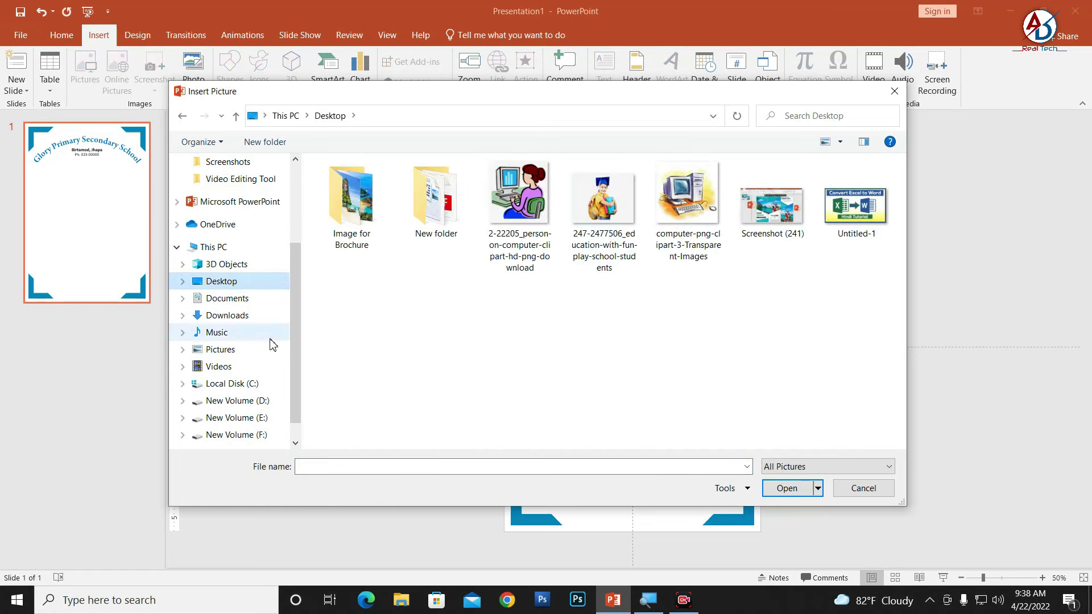
click(233, 400)
scroll(591, 373, down, 5)
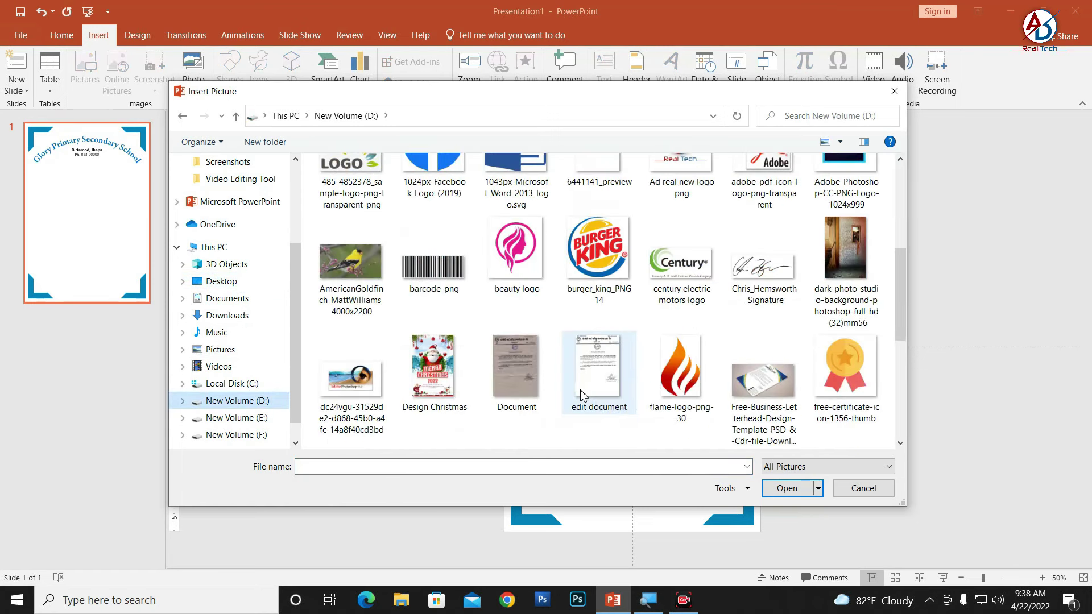
scroll(592, 382, down, 3)
click(444, 381)
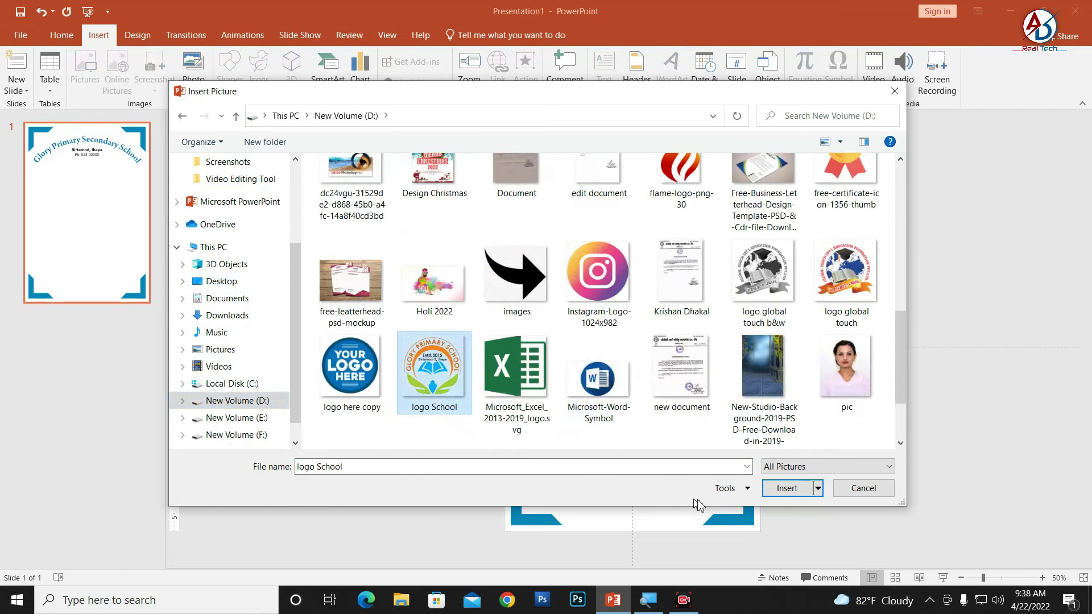
click(780, 489)
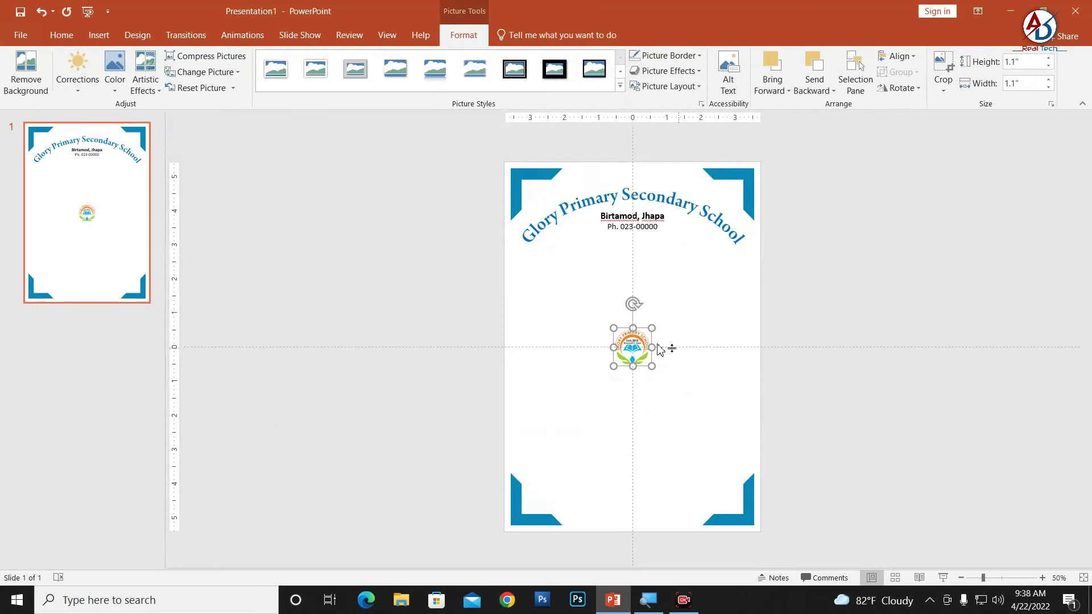
- Move the logo up under the phone number and centre it horizontally with Align Center
drag(642, 329, 640, 234)
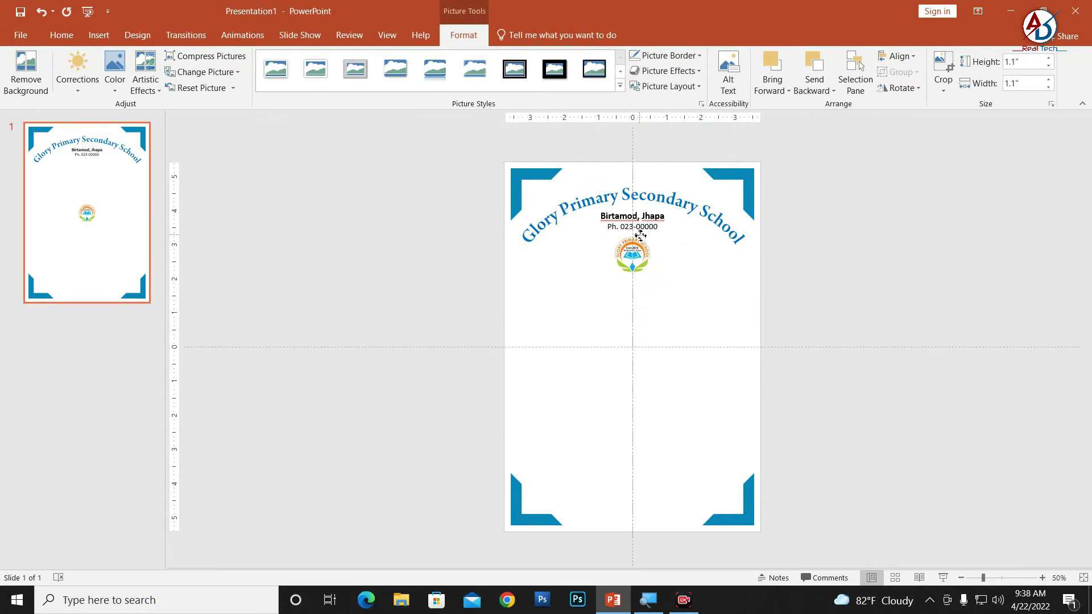
scroll(640, 234, up, 2)
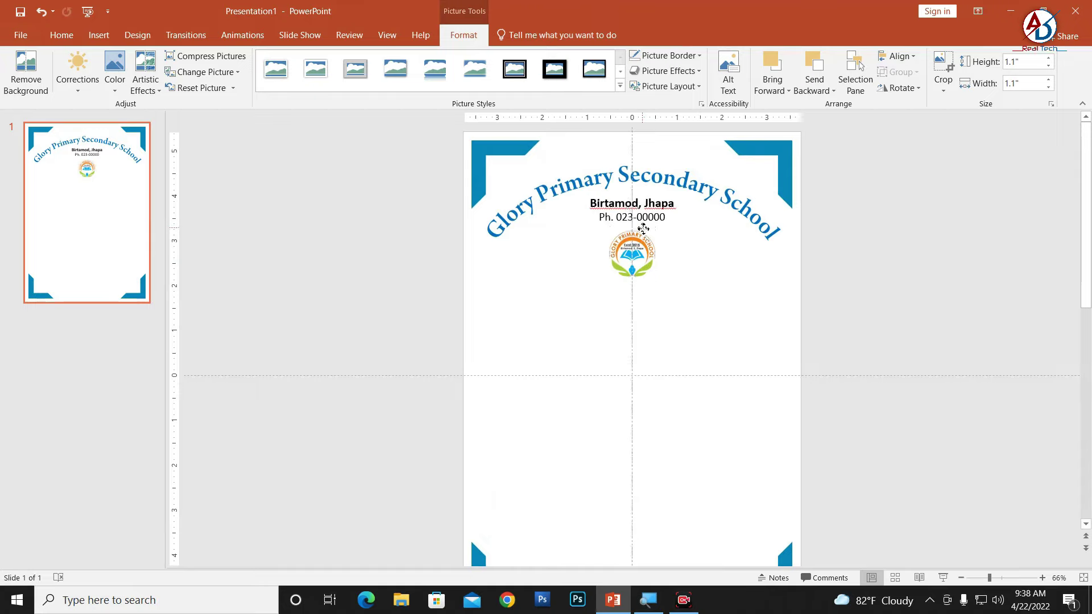
click(898, 56)
click(932, 90)
click(908, 67)
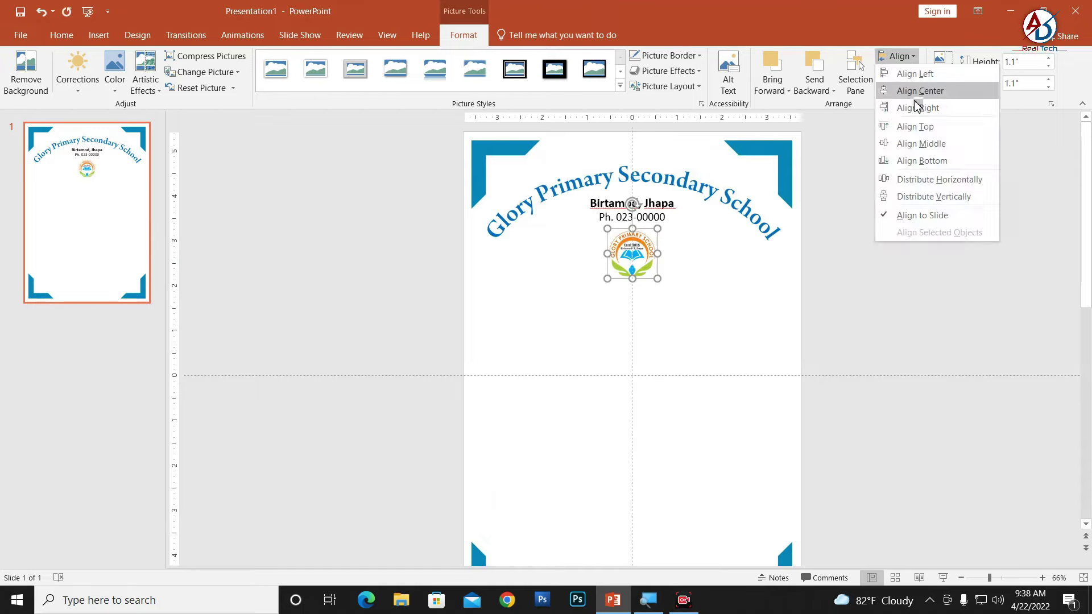
- Fine-tune the logo's position so it sits snugly below the phone number
scroll(589, 285, up, 1)
scroll(589, 286, up, 1)
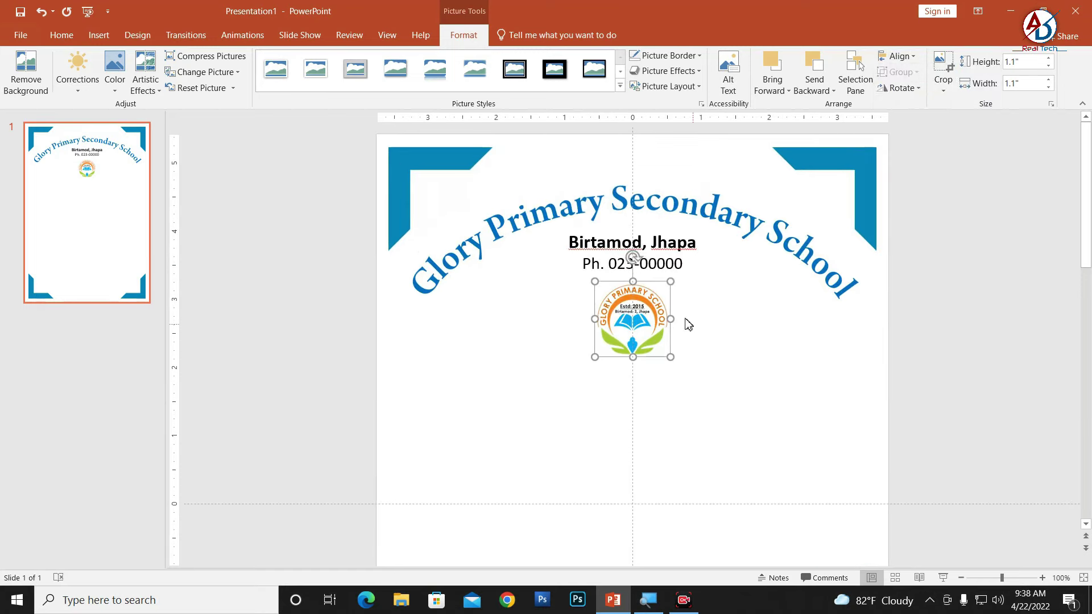
click(700, 316)
scroll(638, 329, down, 2)
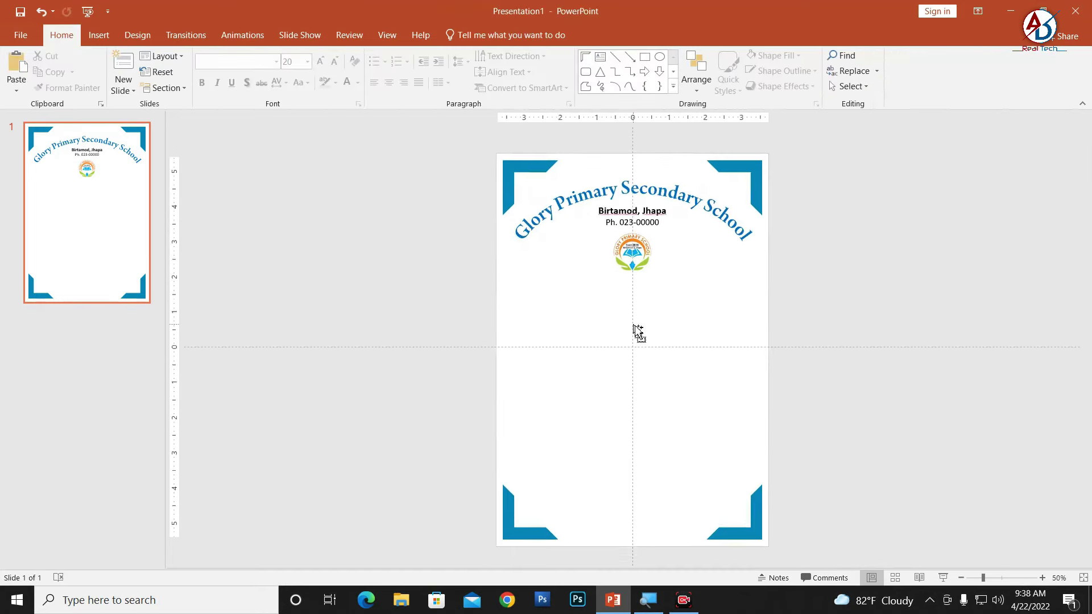
scroll(640, 285, up, 1)
click(647, 216)
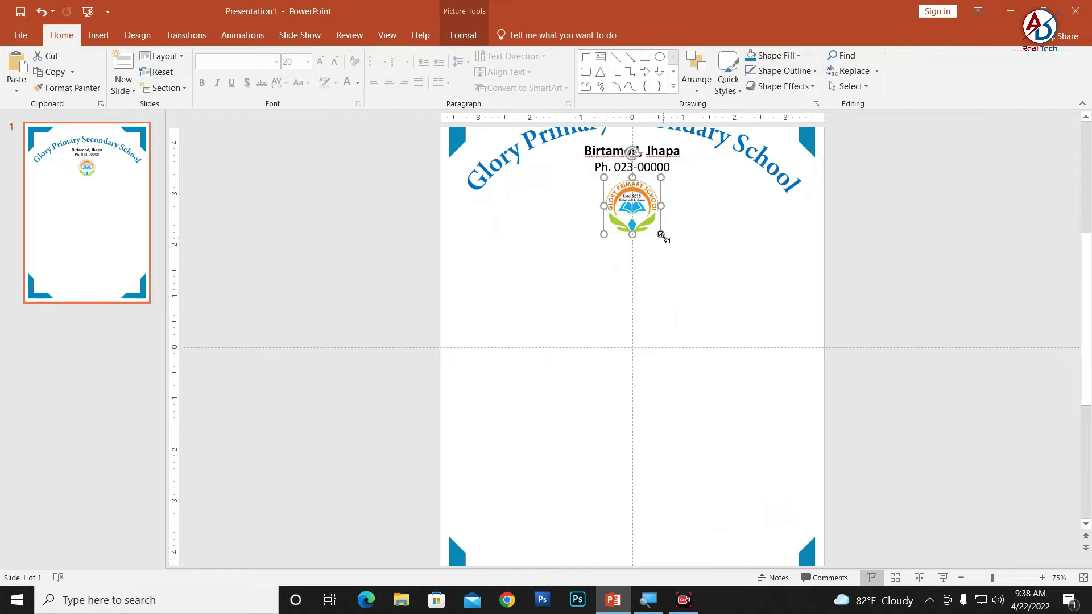
mouse_move(661, 235)
mouse_down()
mouse_move(664, 243)
mouse_move(651, 237)
mouse_up()
click(714, 320)
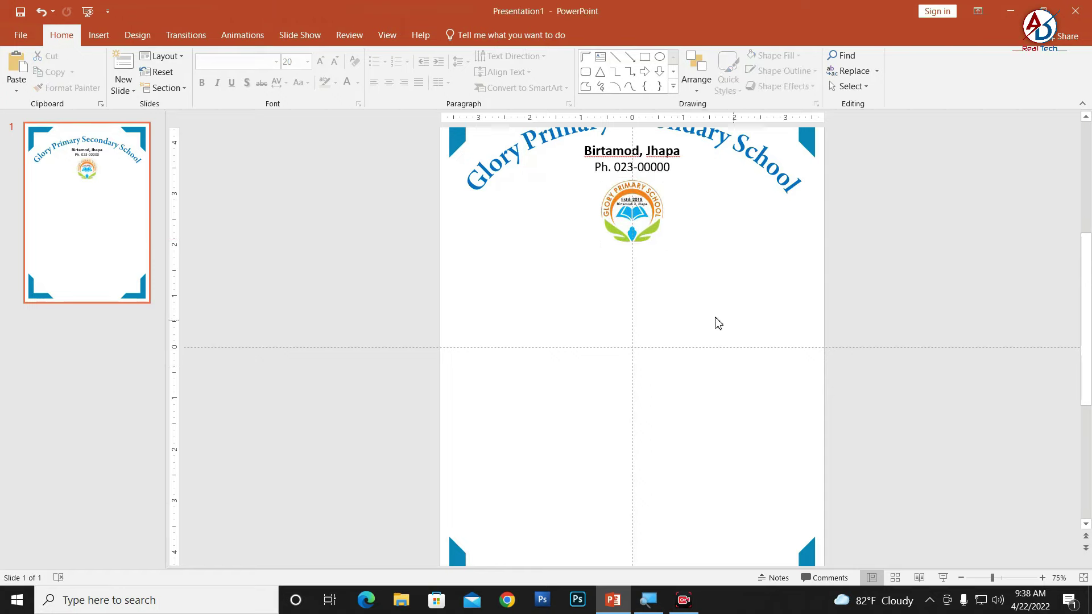
scroll(714, 319, down, 2)
- Draw a vertical line below the logo, coloured Light Blue at 4½ pt thickness
click(98, 34)
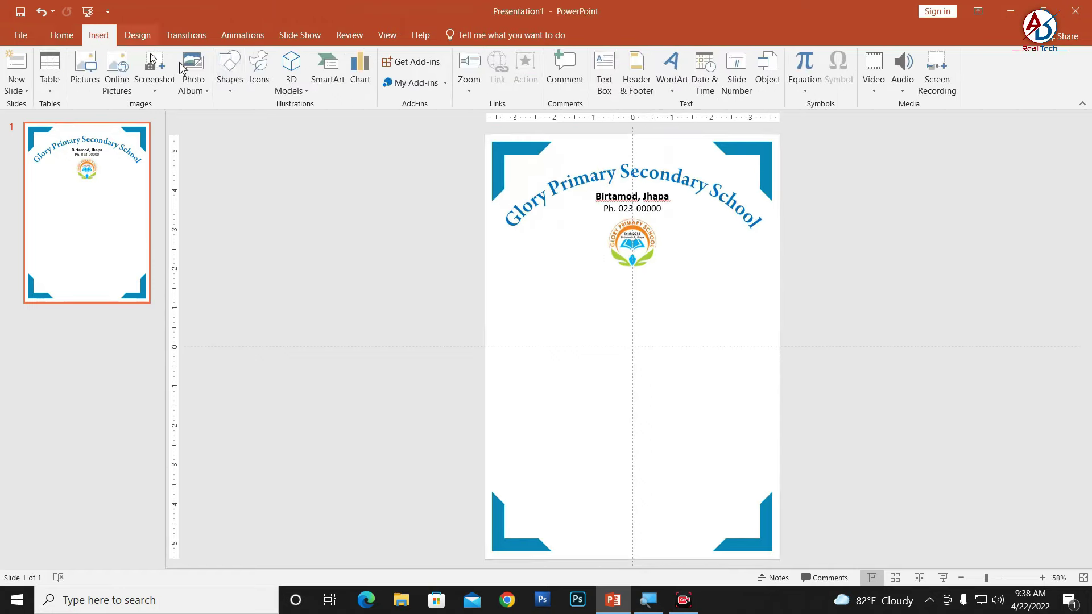
click(231, 85)
click(266, 121)
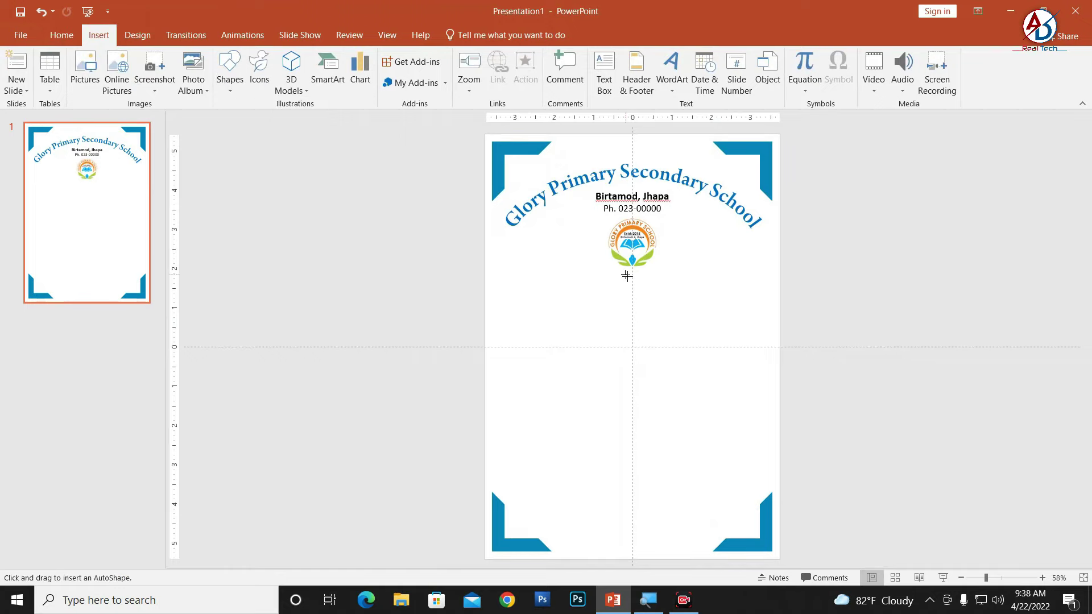
drag(623, 271, 624, 375)
scroll(630, 345, up, 7)
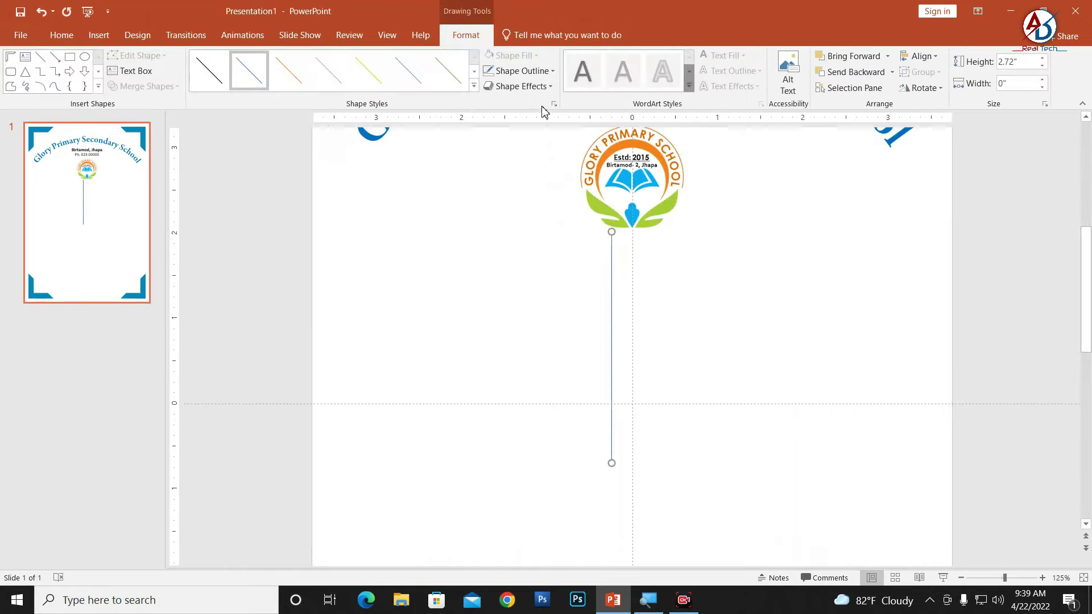
click(520, 70)
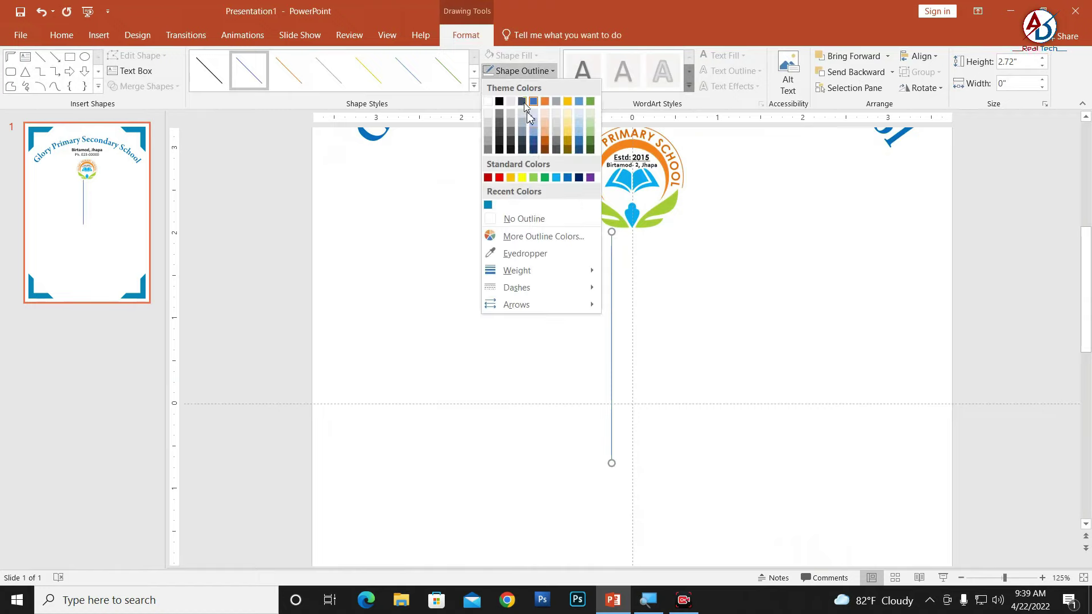
click(557, 178)
click(522, 71)
mouse_move(516, 270)
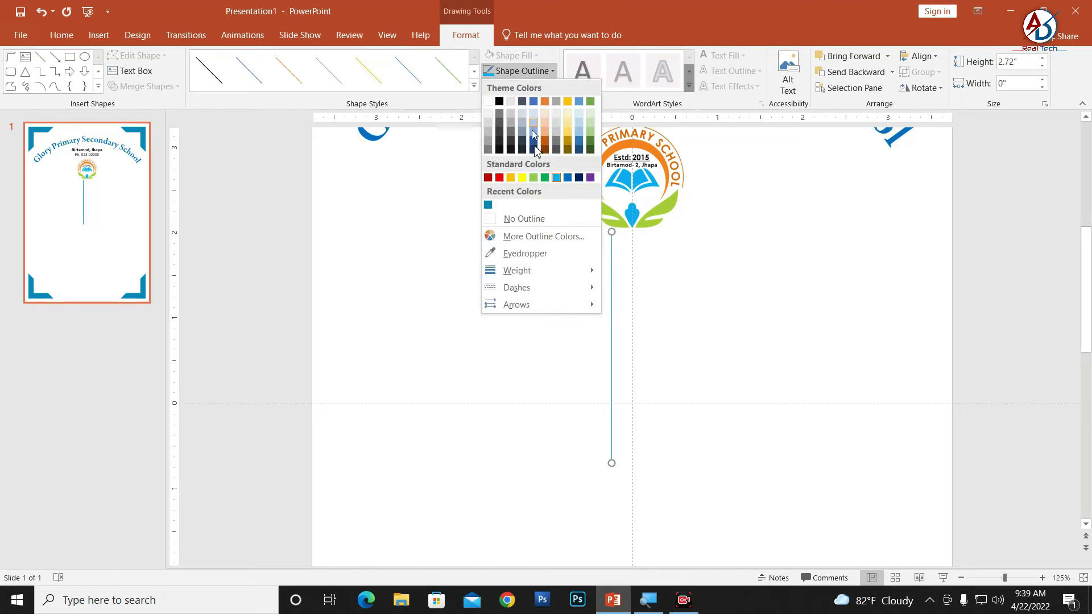
click(671, 374)
scroll(644, 341, down, 5)
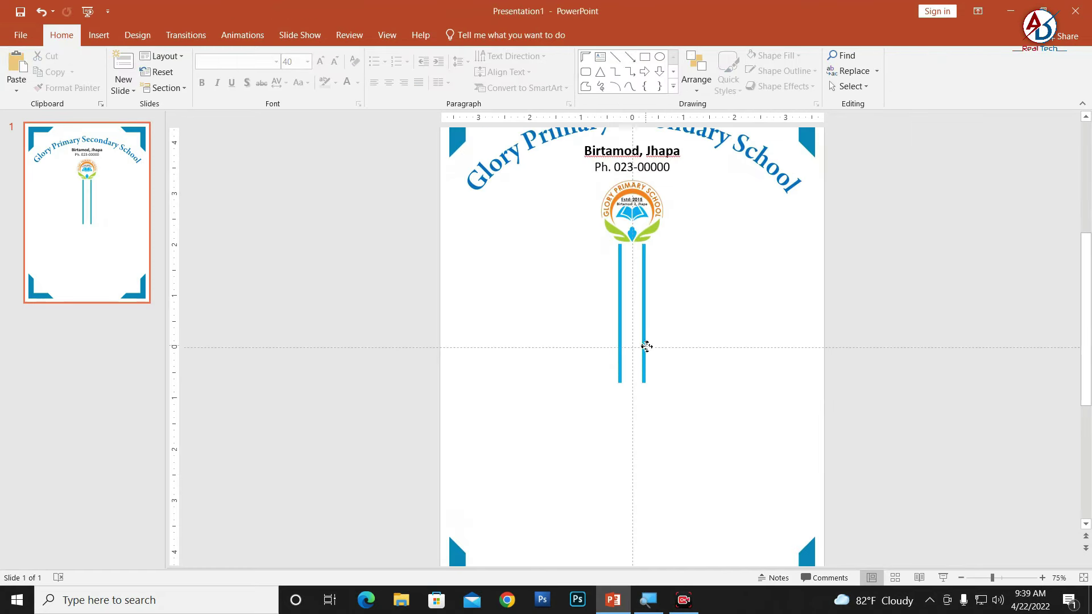
- Shorten the blue line and duplicate it into three vertical bars, the middle one longest
click(620, 341)
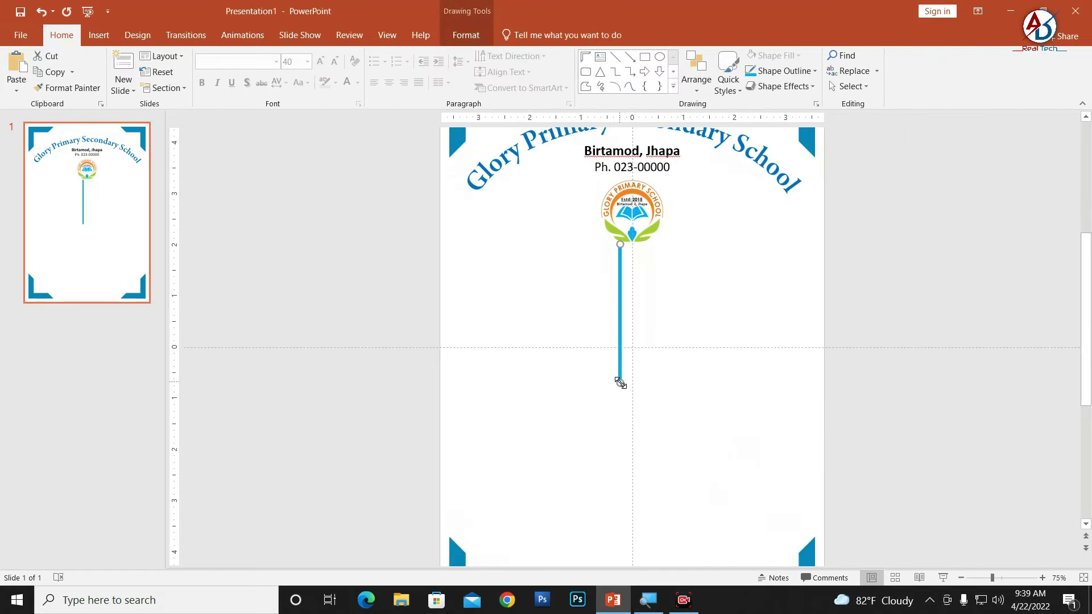
mouse_move(620, 382)
mouse_down()
mouse_move(620, 358)
mouse_move(639, 359)
mouse_up()
ctrl+scroll(635, 348, up, 5)
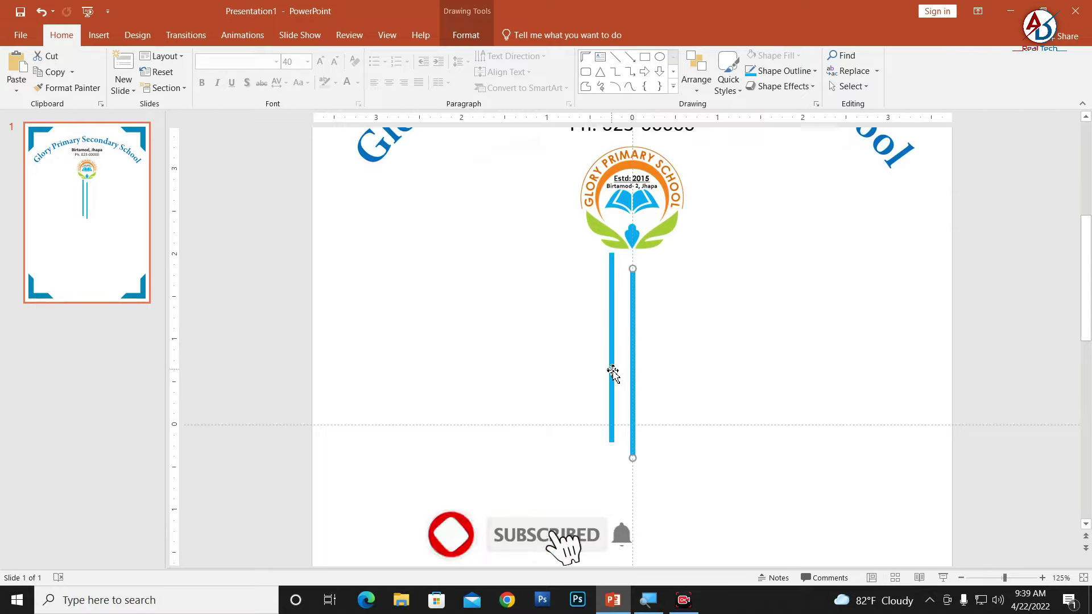
click(611, 370)
drag(611, 371, 659, 375)
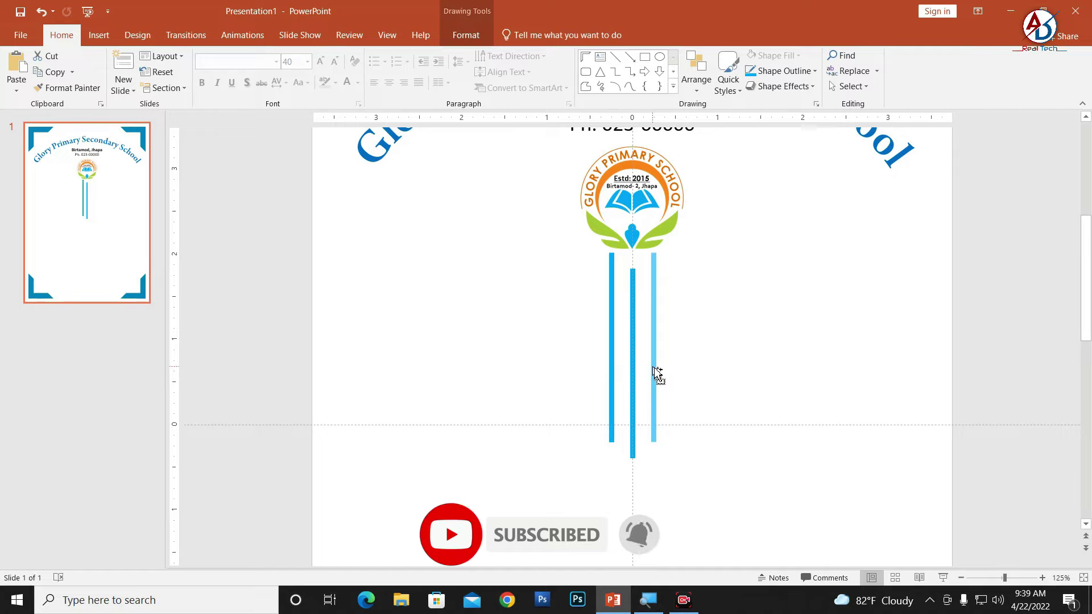
drag(659, 376, 658, 375)
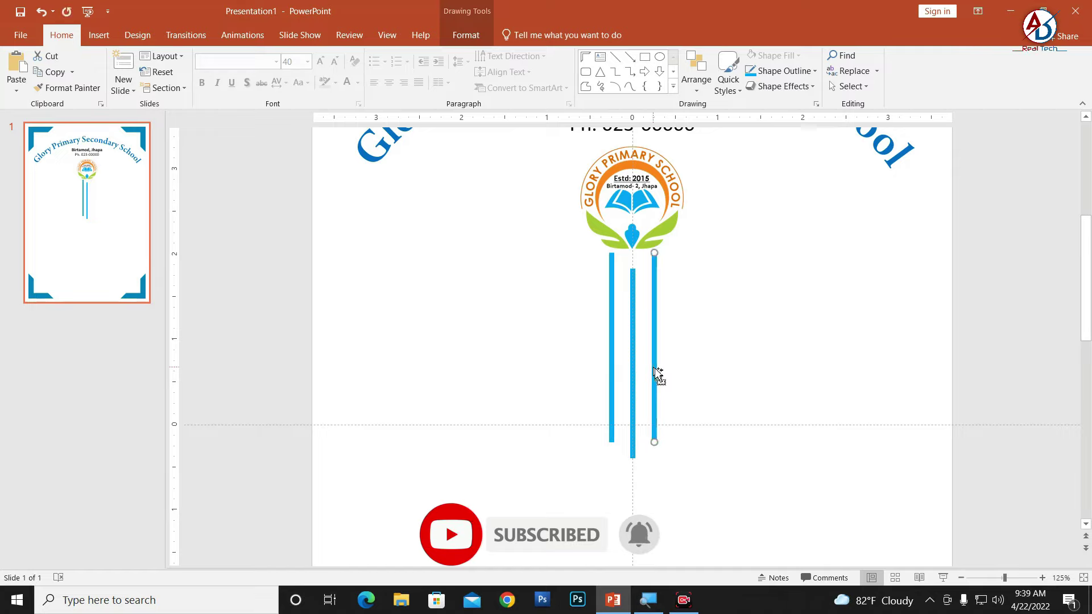
click(702, 384)
ctrl+scroll(703, 385, down, 4)
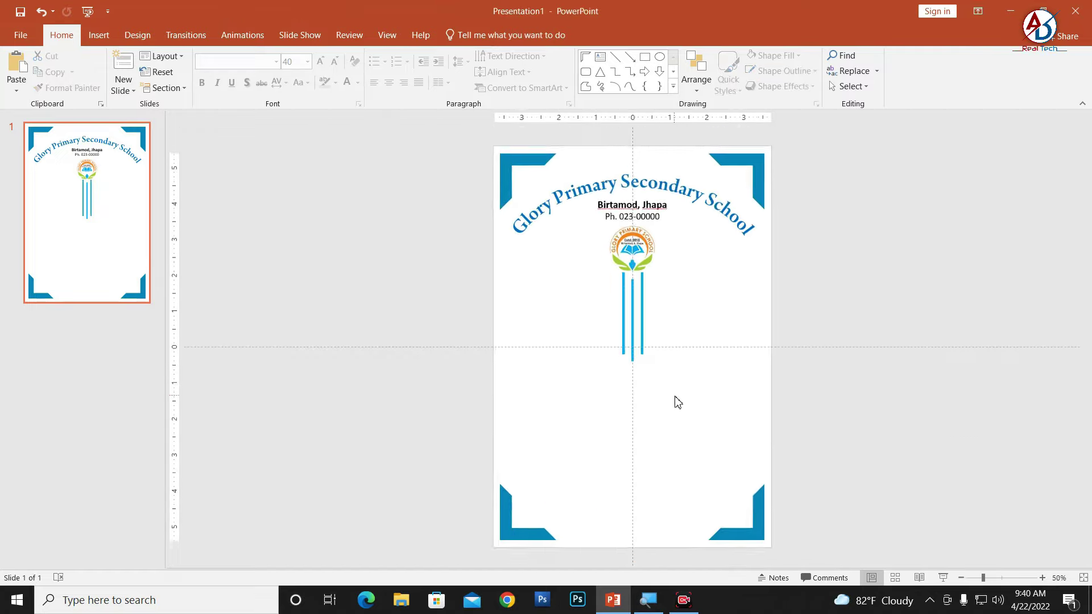
ctrl+scroll(701, 433, down, 2)
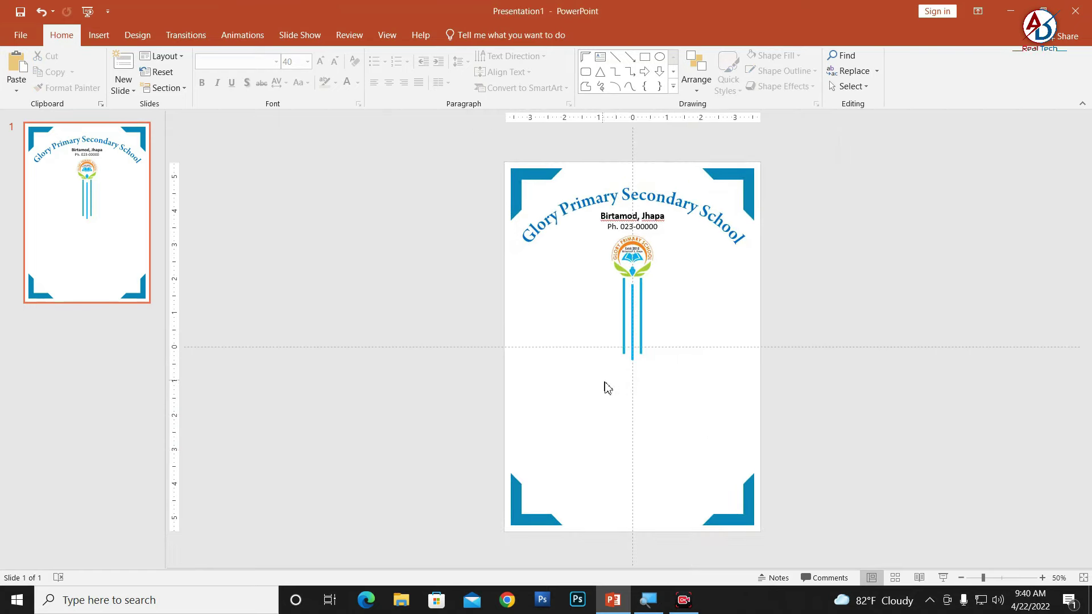
ctrl+scroll(649, 364, up, 2)
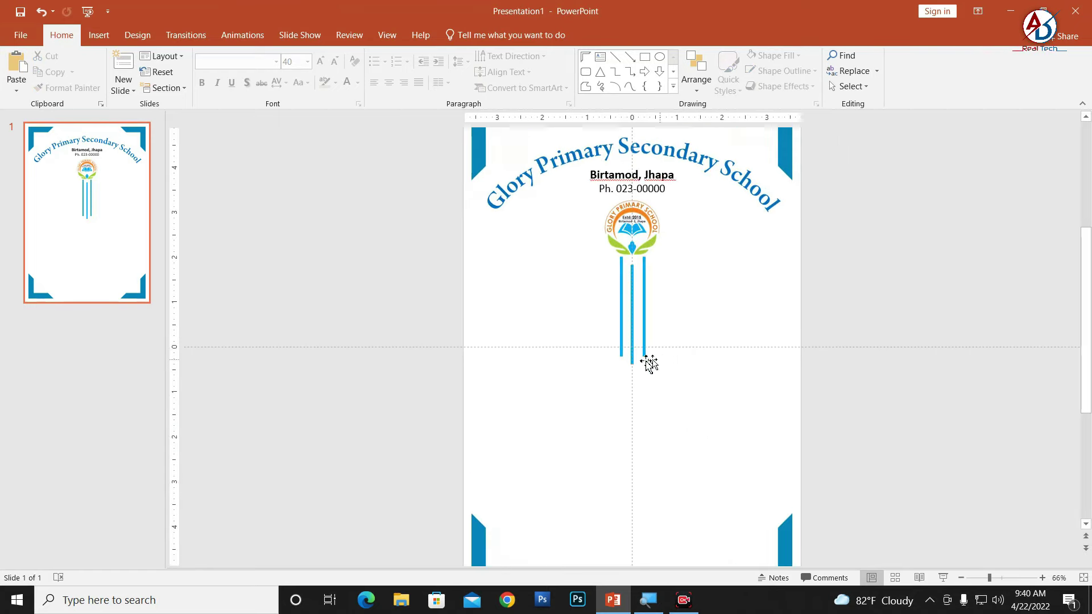
click(627, 244)
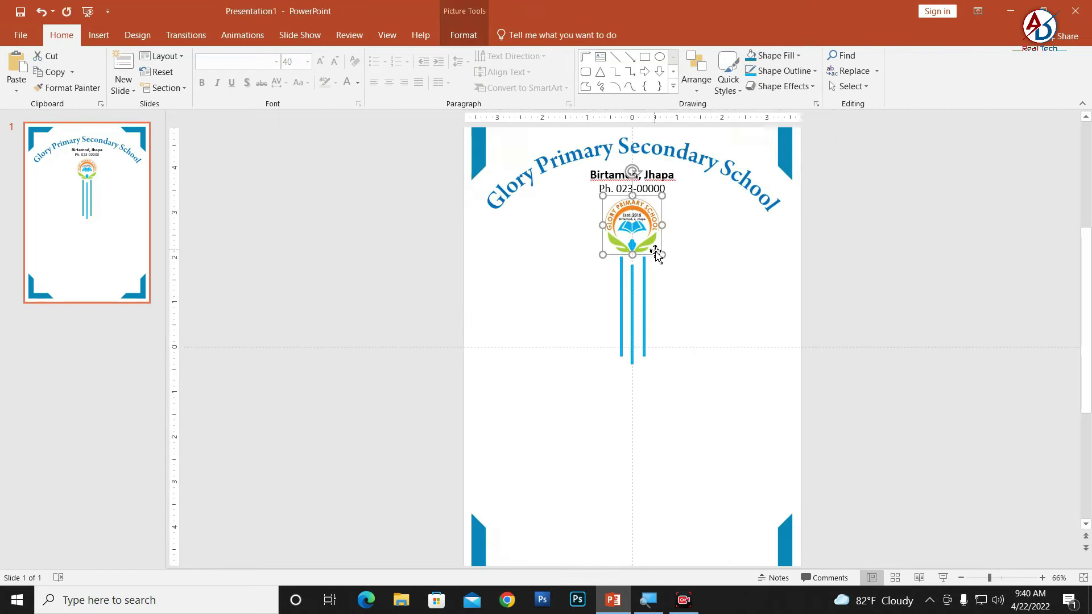
click(754, 299)
scroll(754, 299, up, 1)
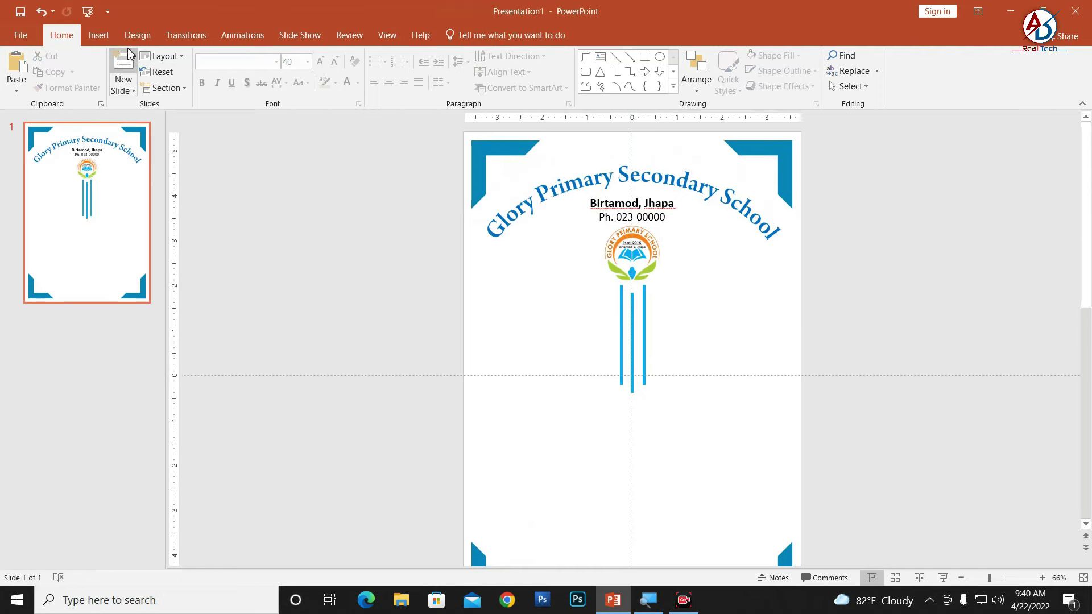
- Insert the computer-png-clipart picture from the Desktop
click(99, 35)
click(86, 70)
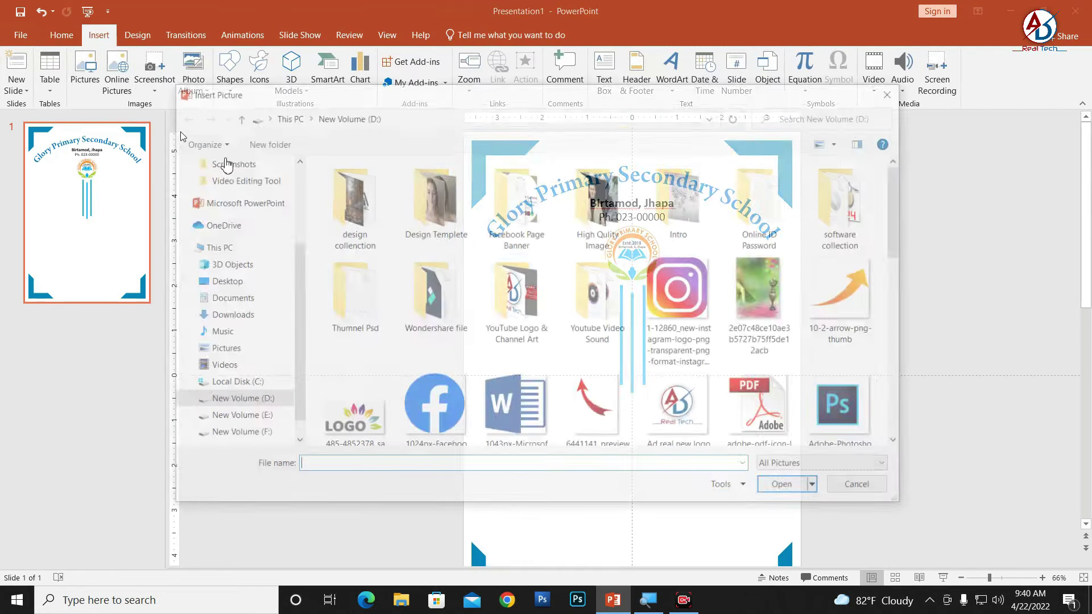
click(219, 281)
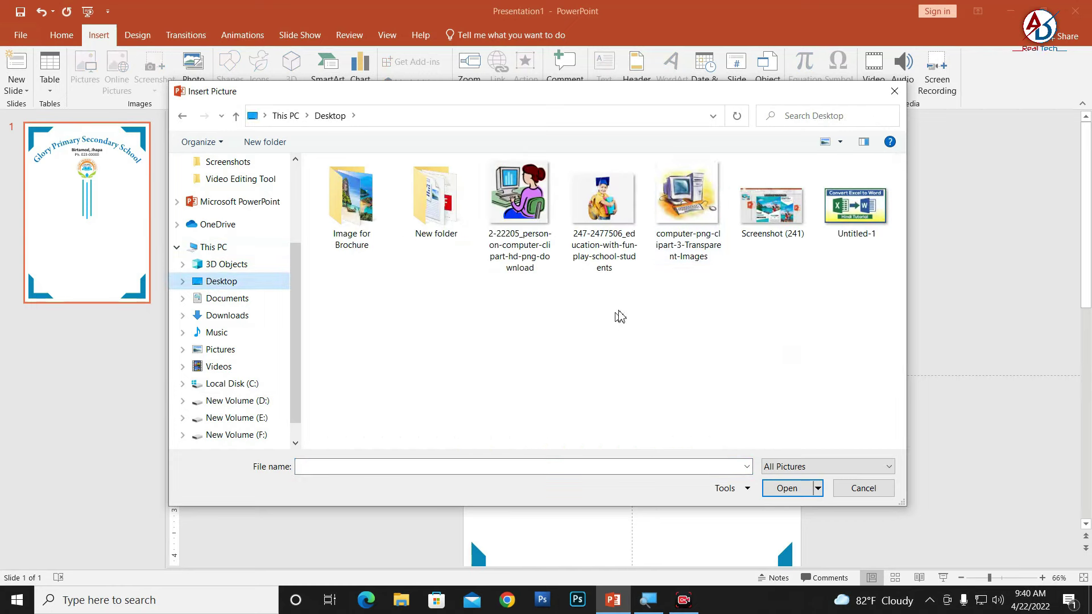
click(691, 241)
click(787, 488)
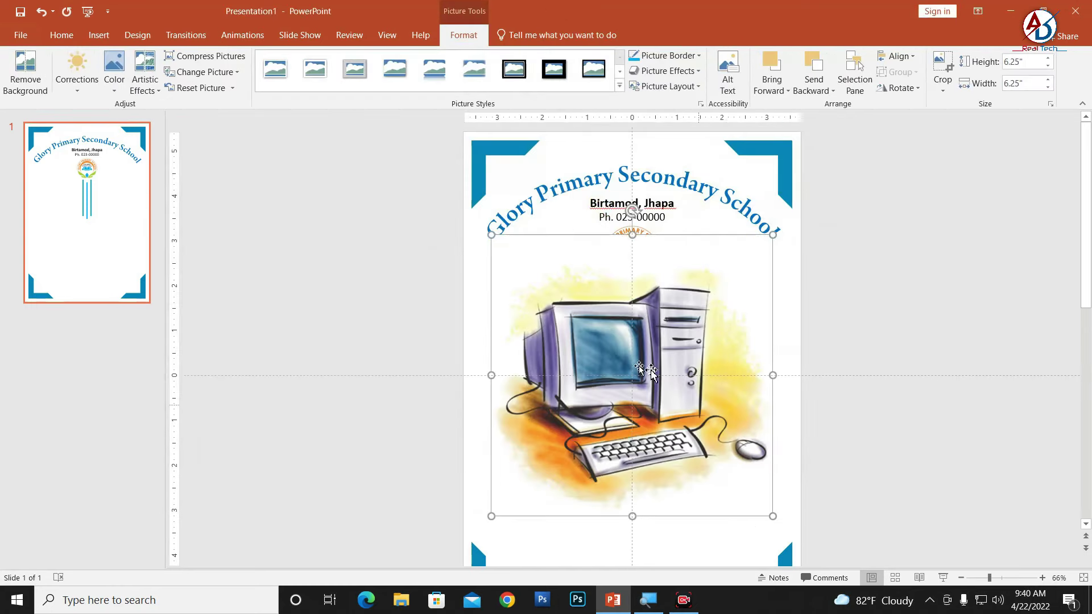
- Shrink the computer clipart and position it centred below the three blue lines
mouse_move(777, 234)
mouse_down()
mouse_move(560, 447)
mouse_move(652, 427)
mouse_move(700, 489)
mouse_move(661, 465)
mouse_up()
scroll(662, 465, down, 2)
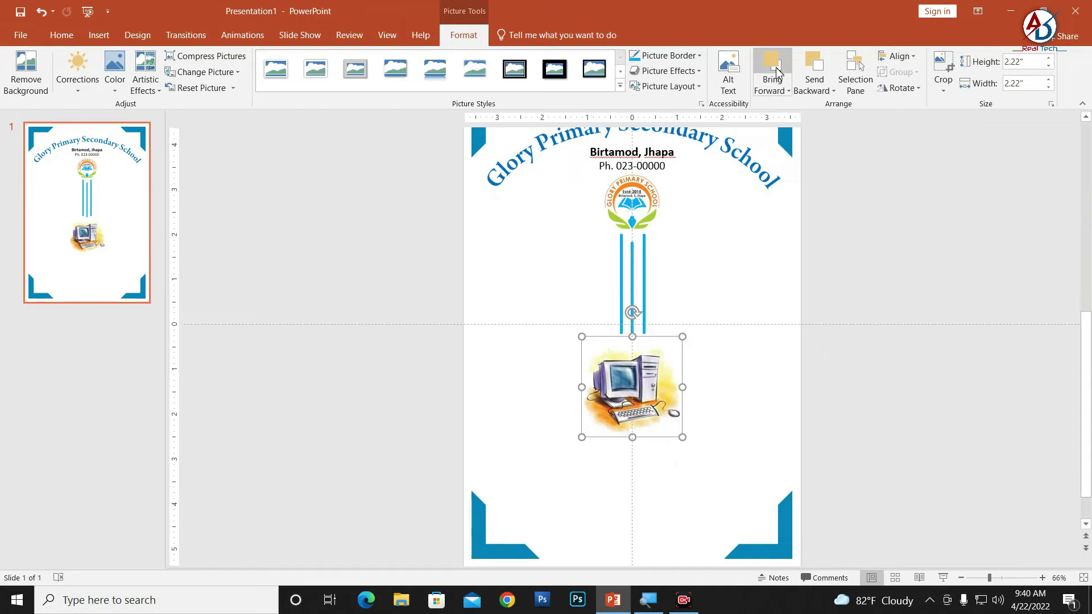
click(926, 340)
drag(630, 422, 630, 419)
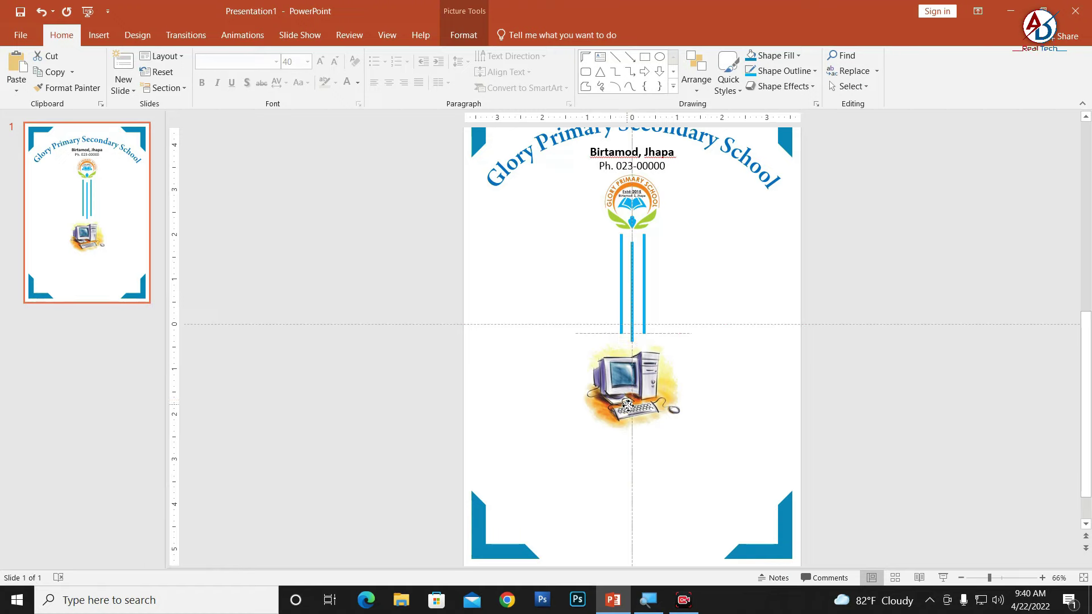
click(898, 477)
scroll(698, 382, down, 2)
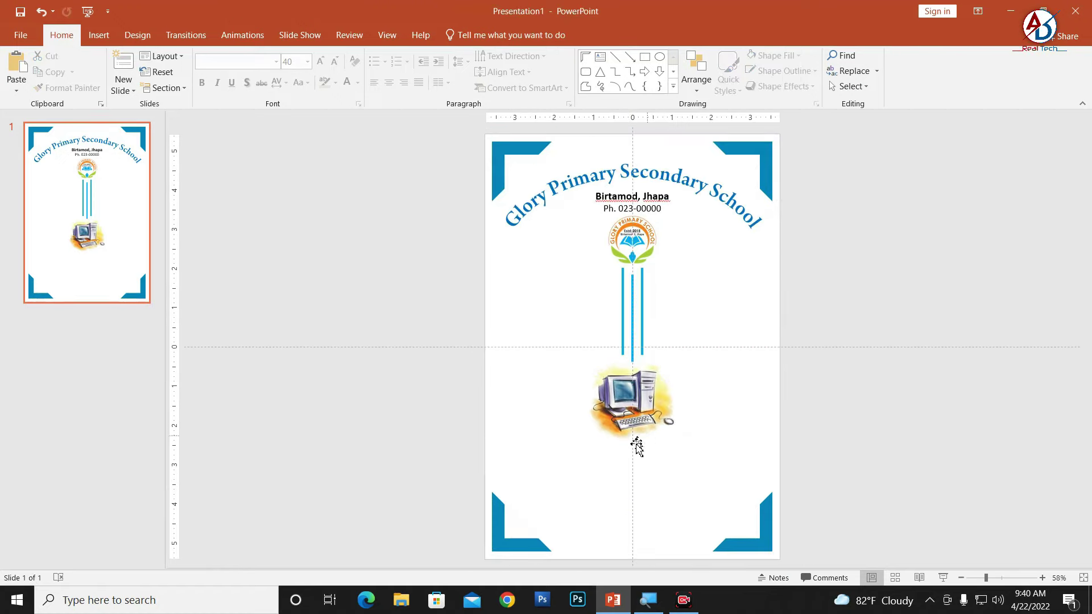
scroll(567, 398, up, 2)
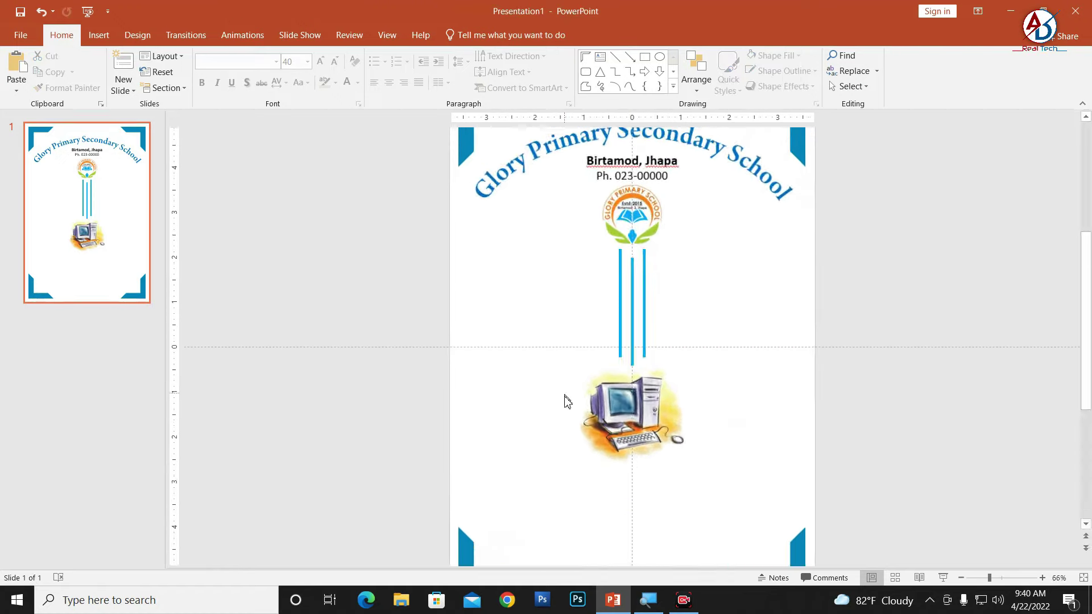
scroll(566, 409, down, 2)
scroll(670, 414, up, 1)
scroll(693, 458, up, 1)
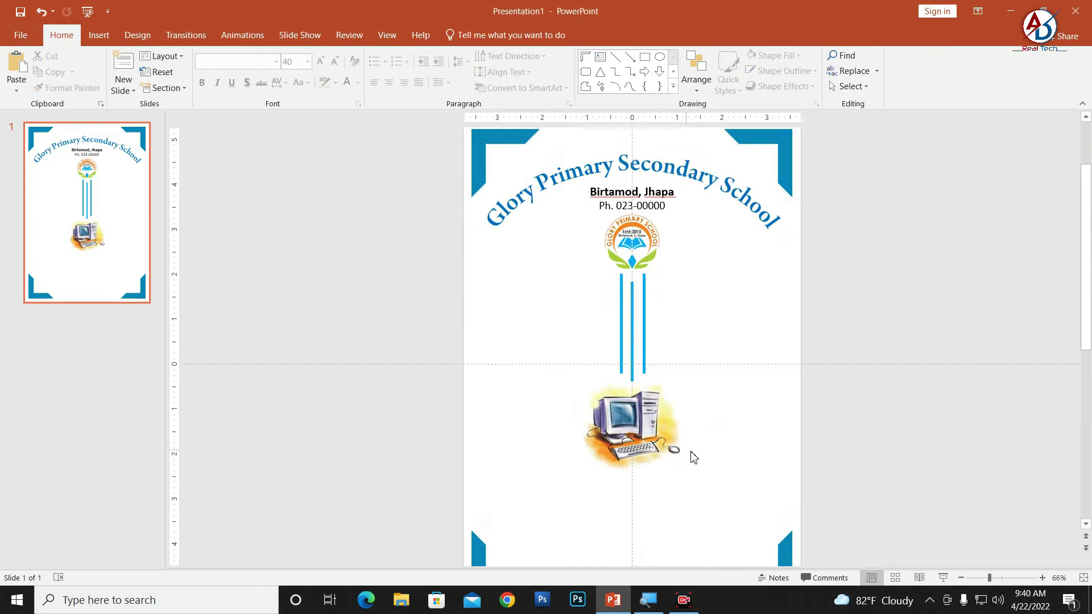
- Resize the school logo smaller from its corner handle
click(646, 255)
drag(664, 211, 653, 221)
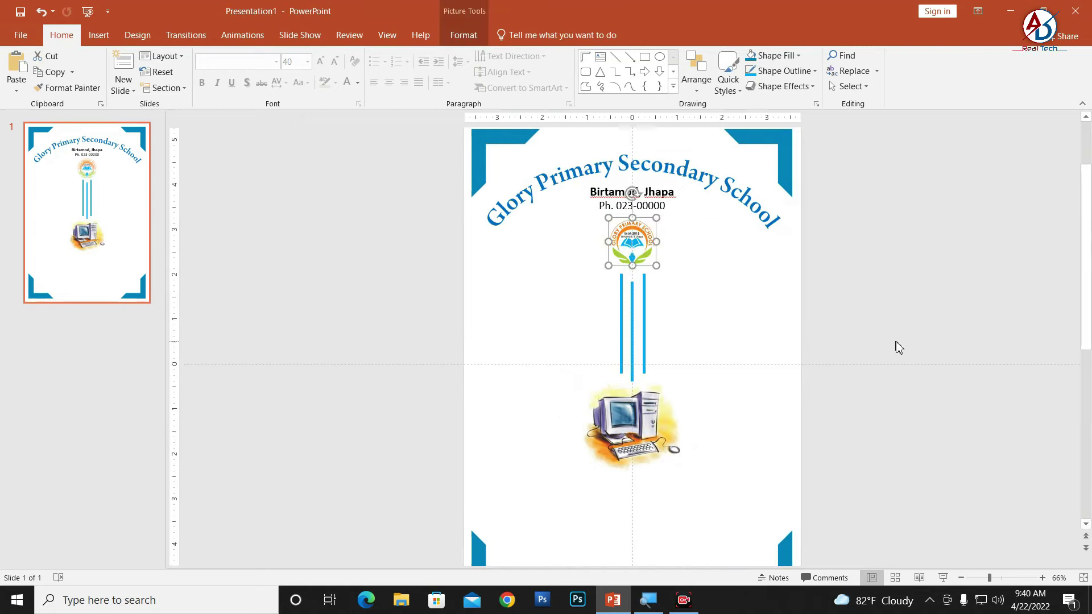
click(894, 346)
scroll(685, 326, down, 4)
scroll(617, 471, up, 4)
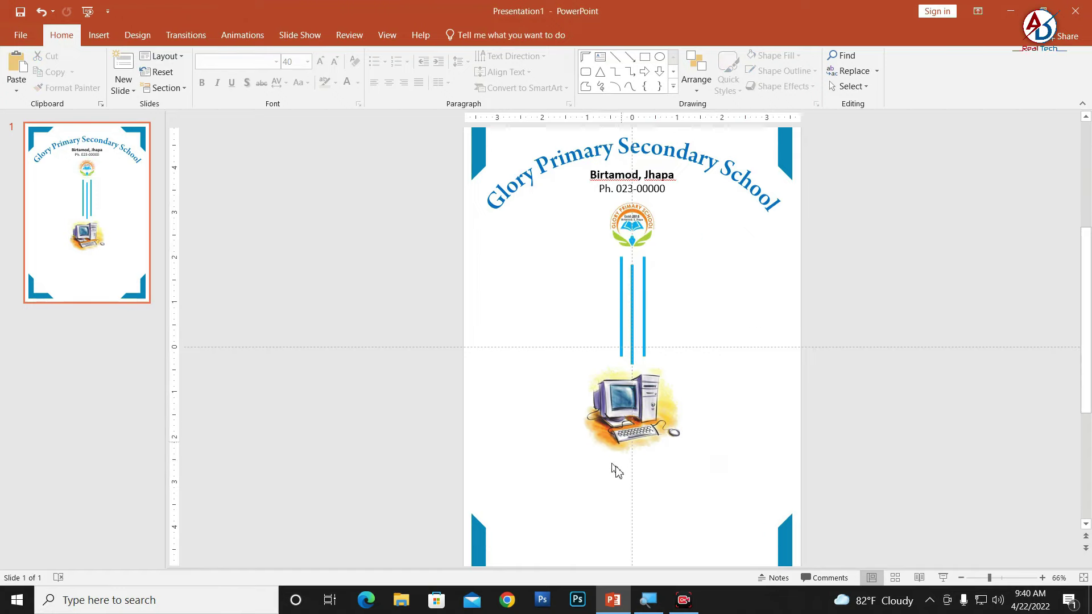
scroll(654, 471, down, 1)
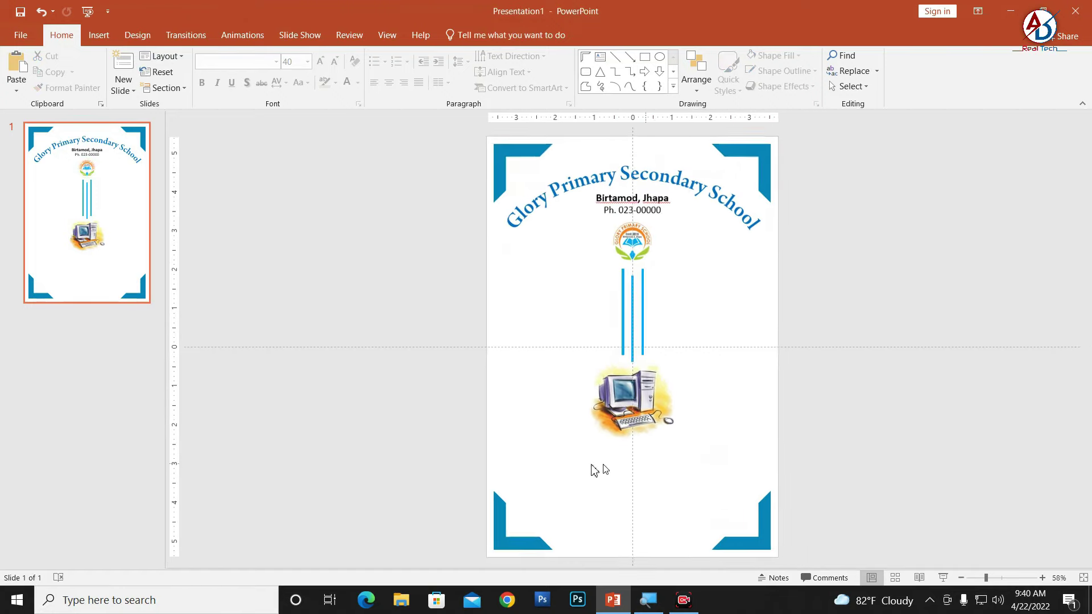
click(94, 35)
click(229, 71)
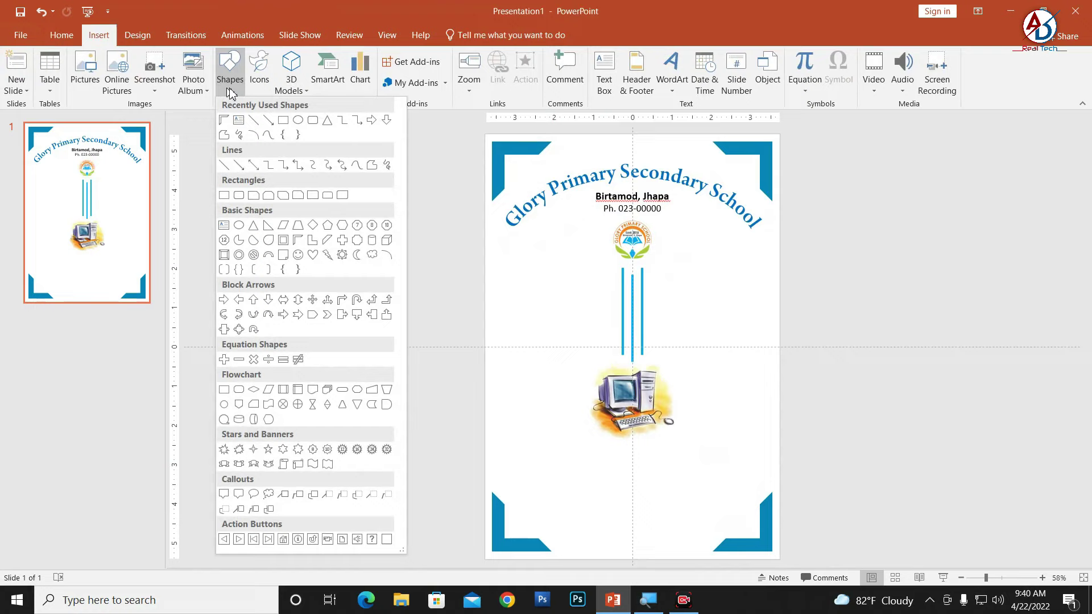
- Draw a text box near the bottom with underscored Name, Class, Roll No./Sec. and Regd No. lines
click(240, 120)
mouse_move(538, 454)
mouse_down()
mouse_move(743, 529)
mouse_move(730, 528)
mouse_up()
ctrl+scroll(592, 461, up, 1)
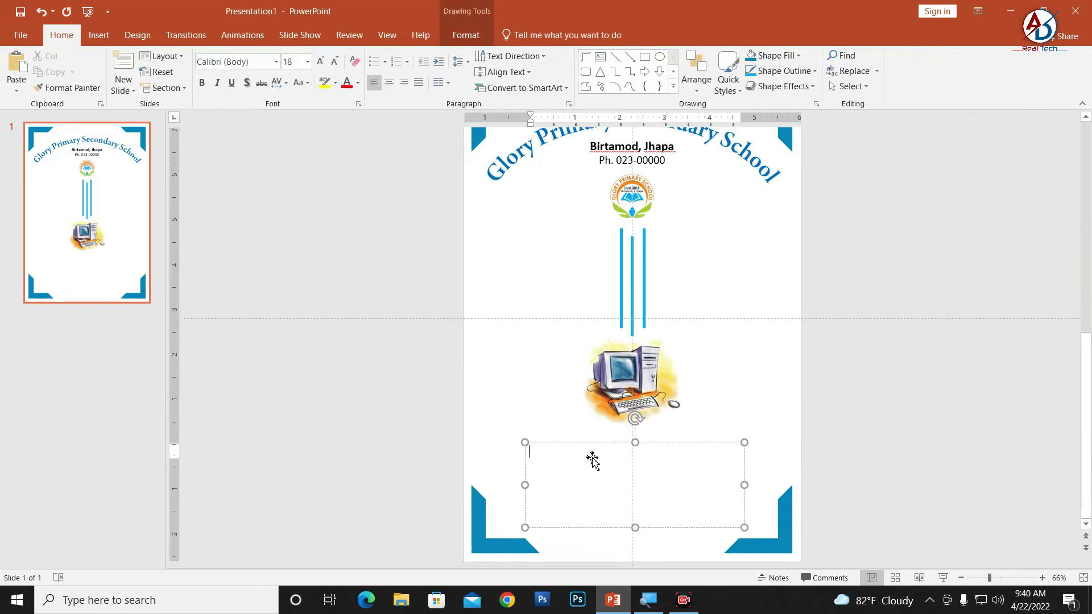
text(Name: _____________________________)
key(Return)
text(Class)
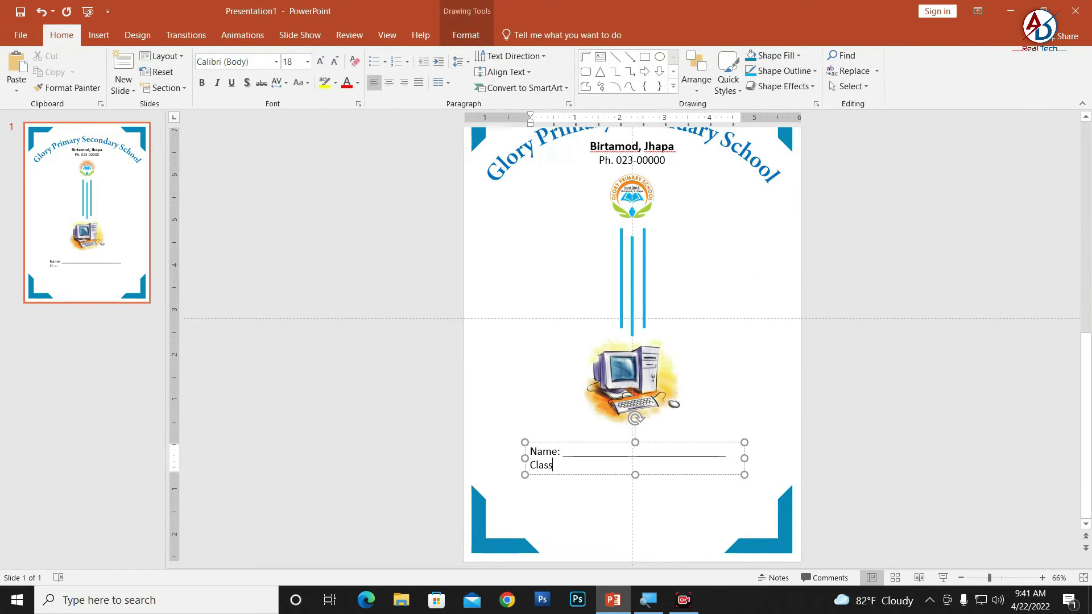
text(: ______________________________)
key(Return)
text(o. ____________)
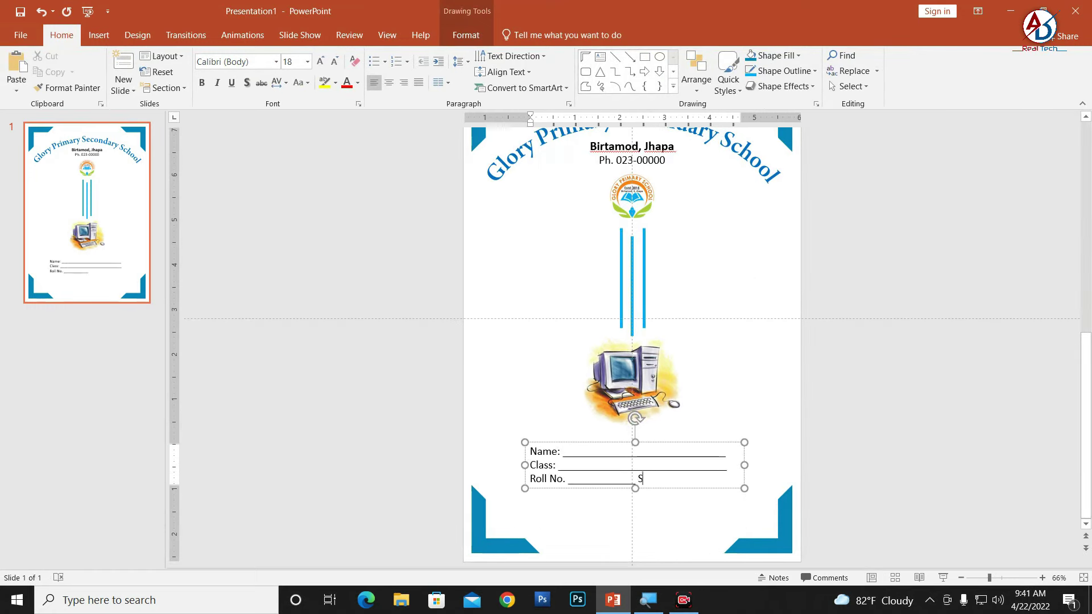
text( Sec. ____________)
key(Return)
text(d No. __________________________________)
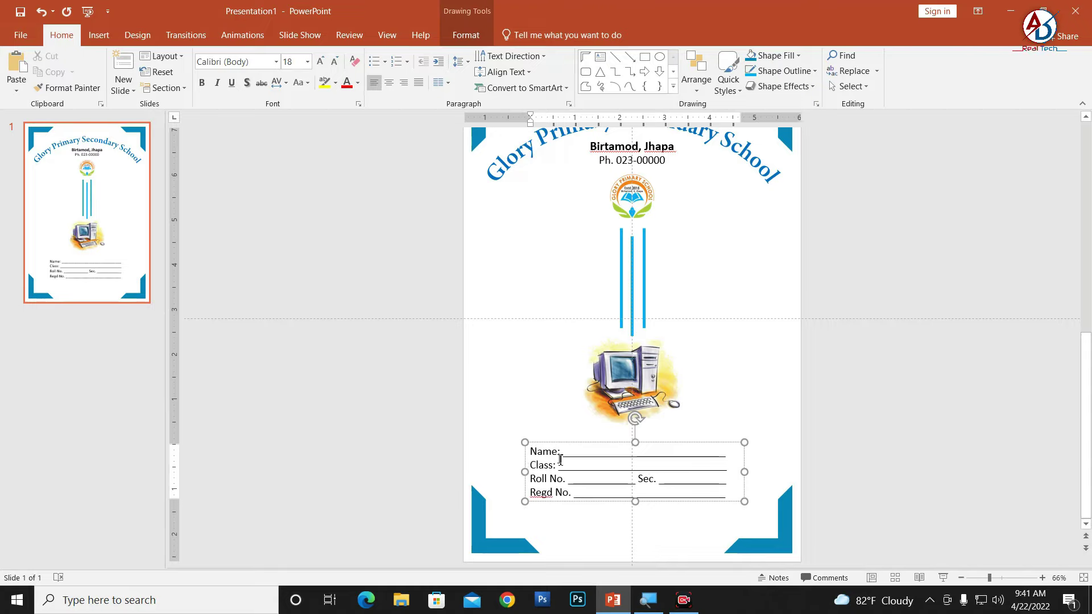
ctrl+scroll(560, 460, up, 2)
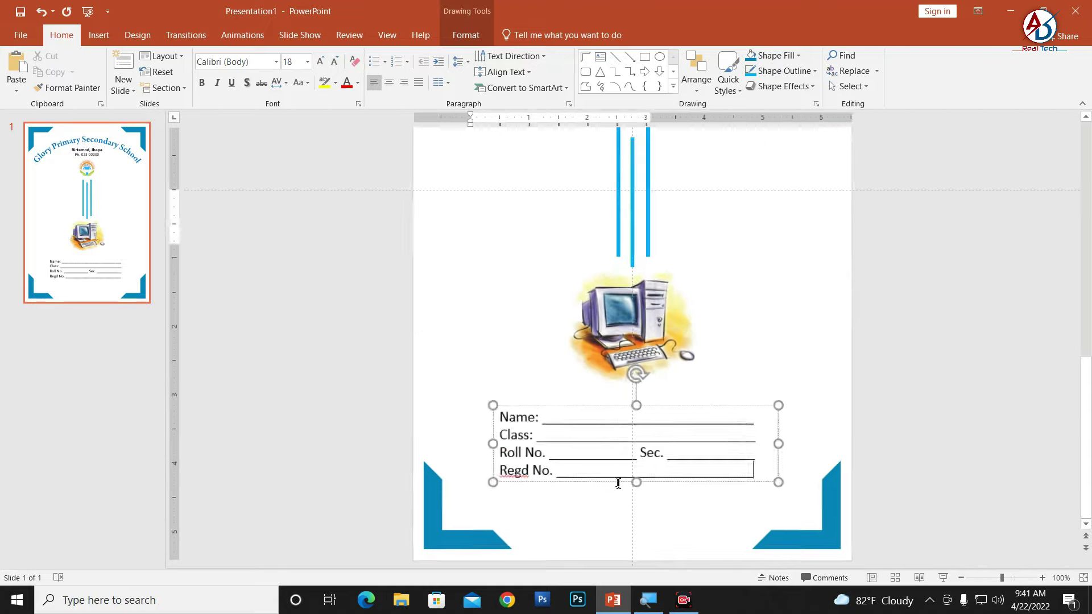
ctrl+scroll(505, 406, up, 2)
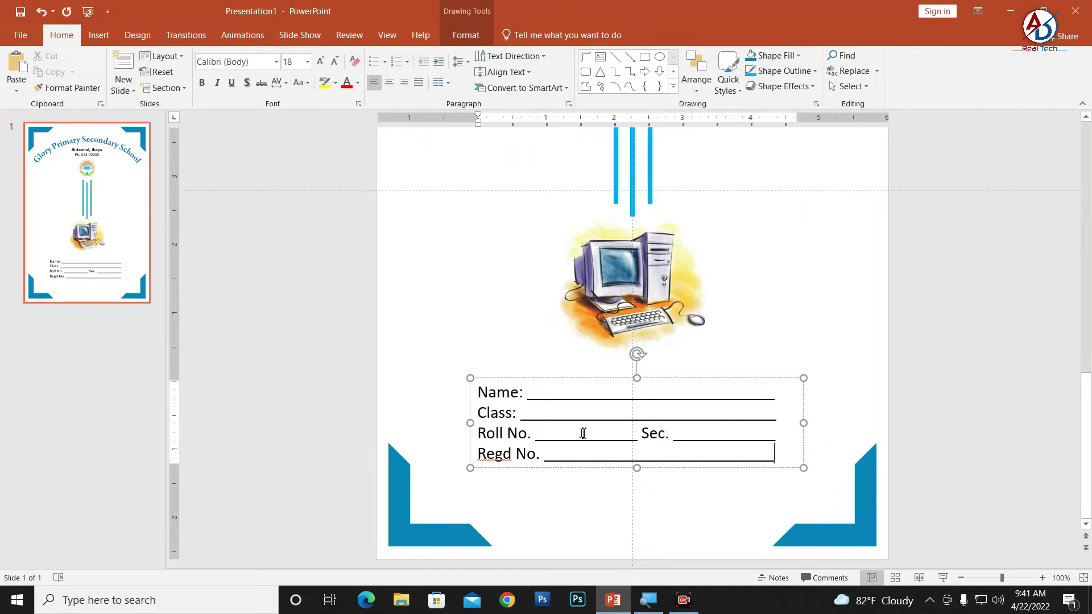
- Apply 1.5 line spacing to all the Name, Class, Roll No. and Regd No. lines
key(ctrl+a)
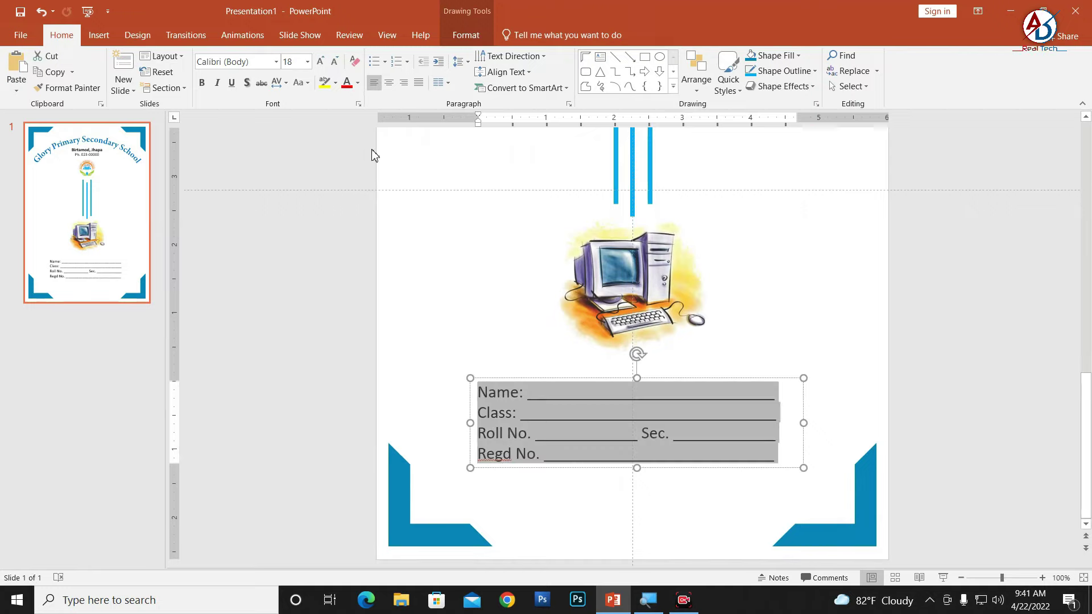
click(306, 84)
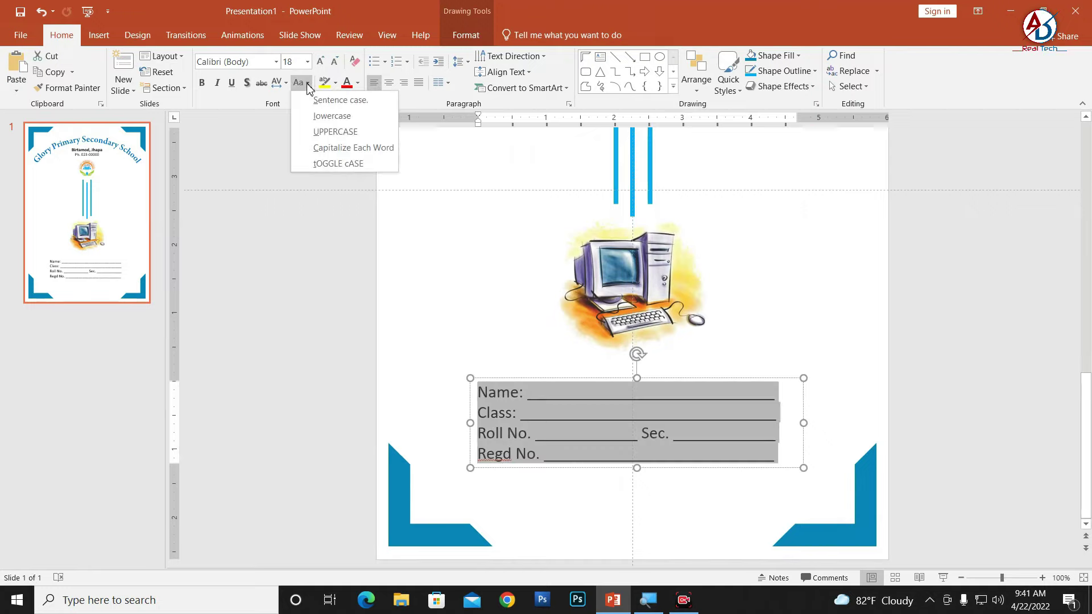
click(307, 84)
click(460, 61)
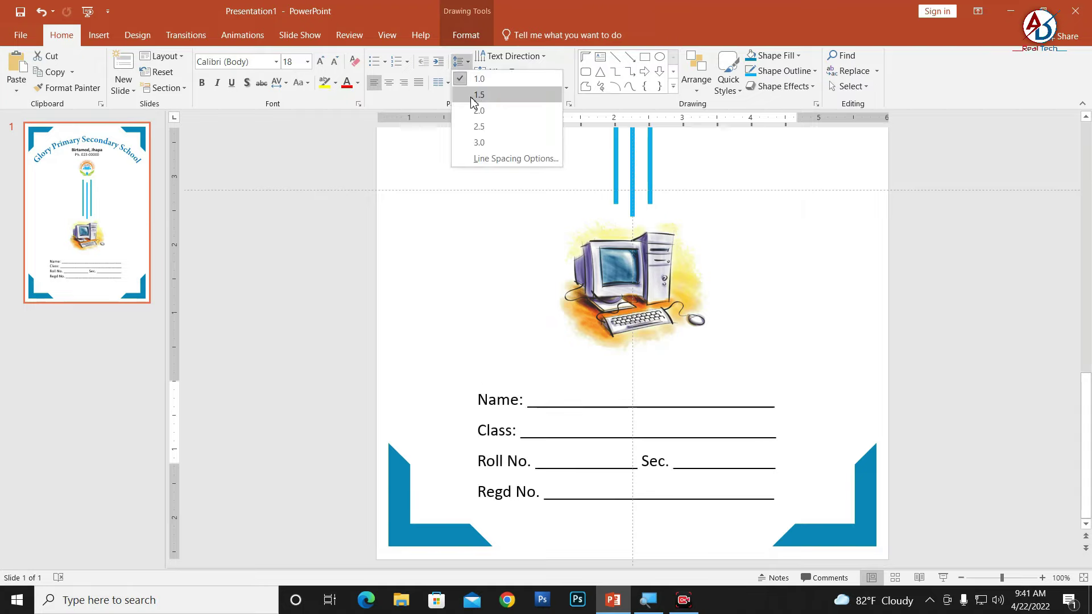
click(478, 95)
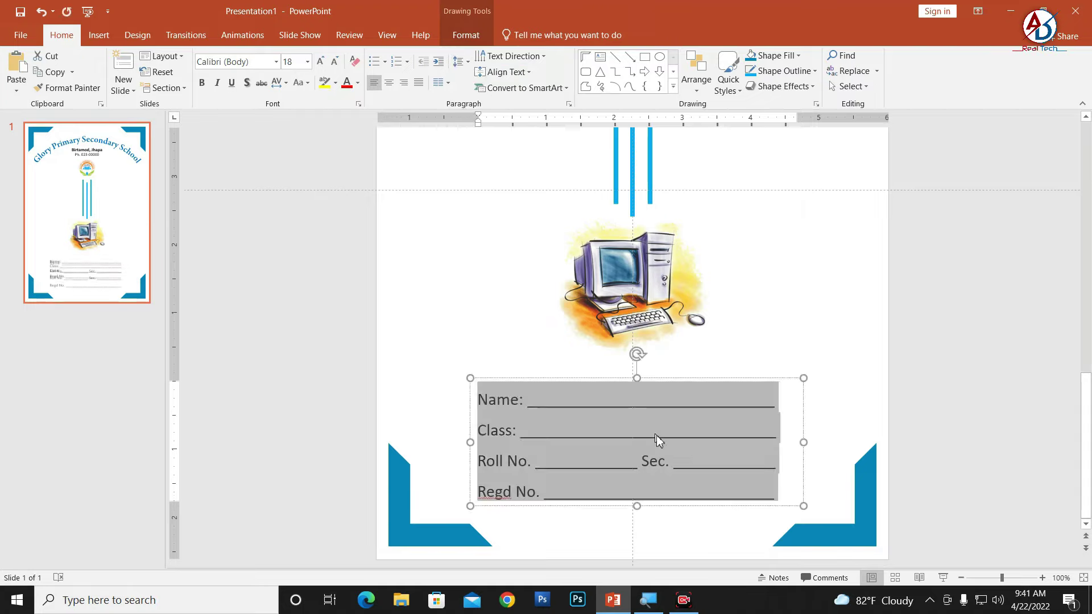
click(719, 381)
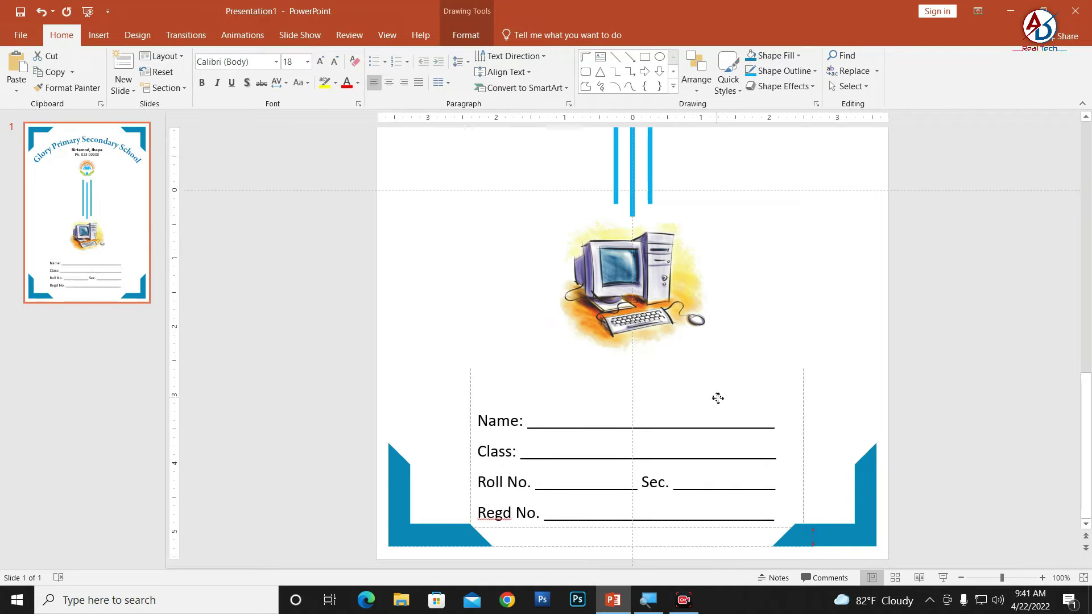
key(Escape)
click(677, 407)
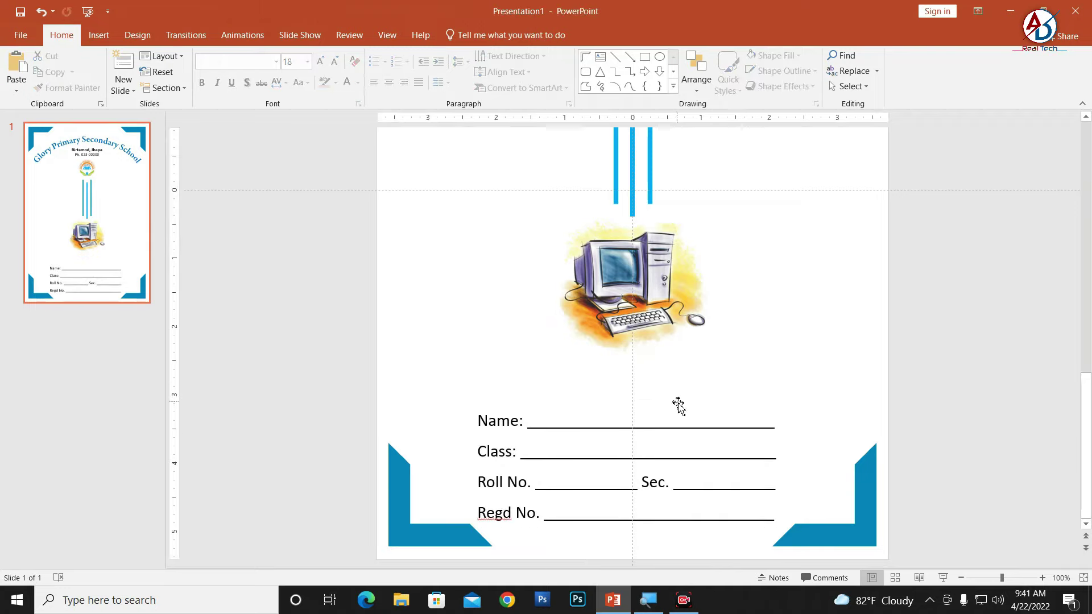
ctrl+scroll(676, 424, down, 4)
ctrl+scroll(676, 424, down, 3)
ctrl+scroll(597, 430, up, 3)
ctrl+scroll(519, 436, down, 2)
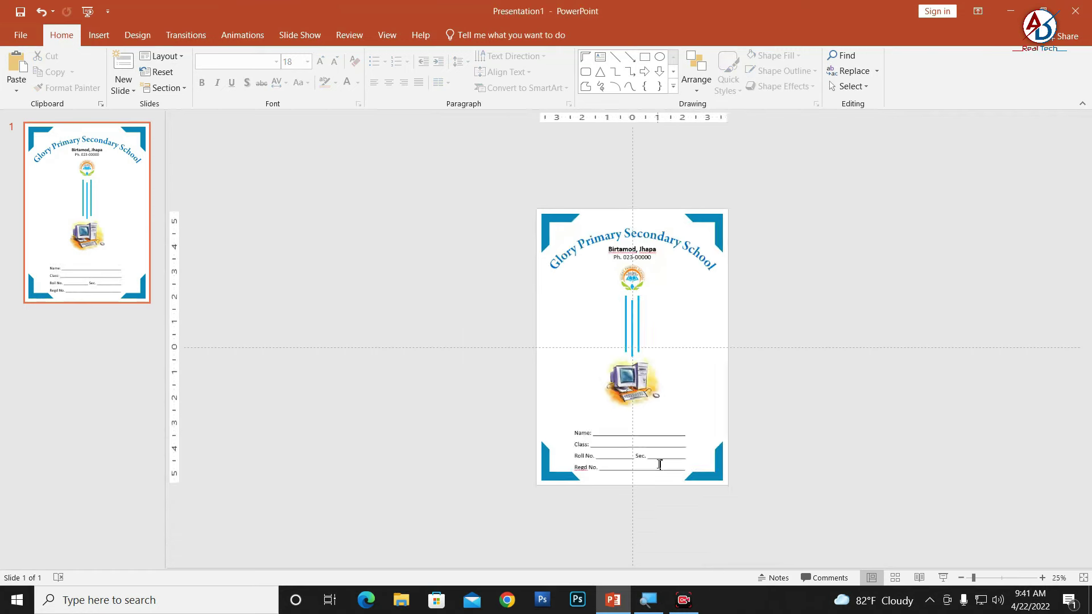
ctrl+scroll(529, 426, up, 2)
- Draw a no-fill rectangle with a black outline around the Name/Class fields
click(626, 483)
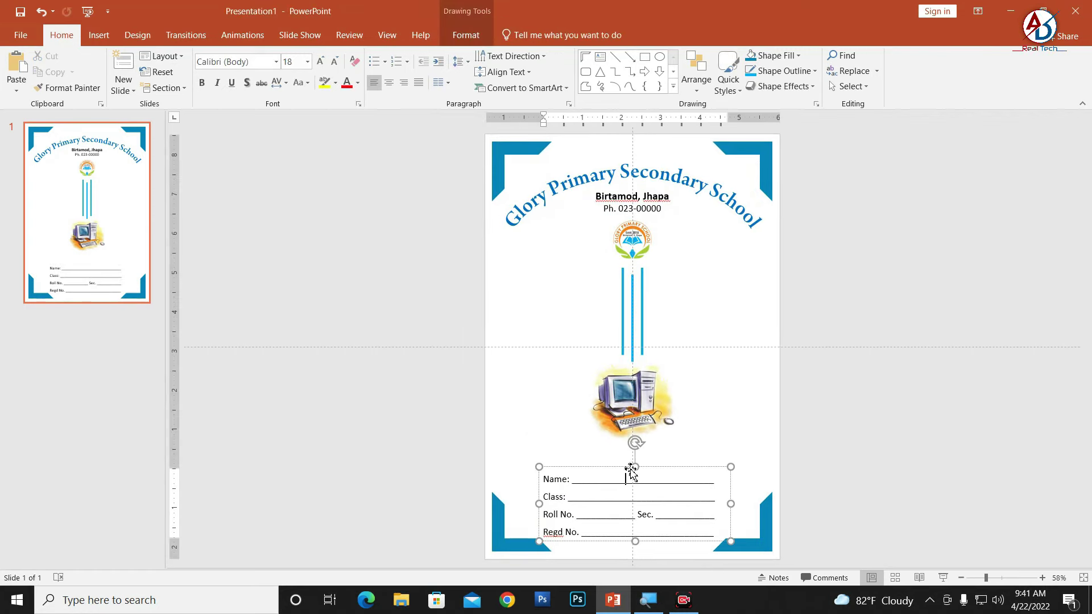
click(466, 36)
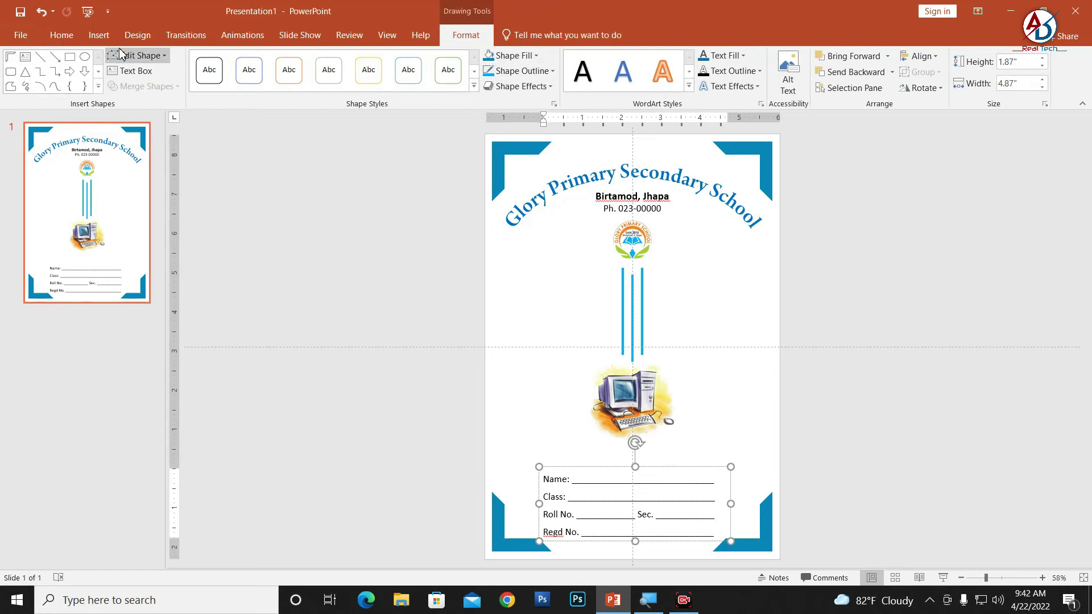
click(99, 36)
click(229, 77)
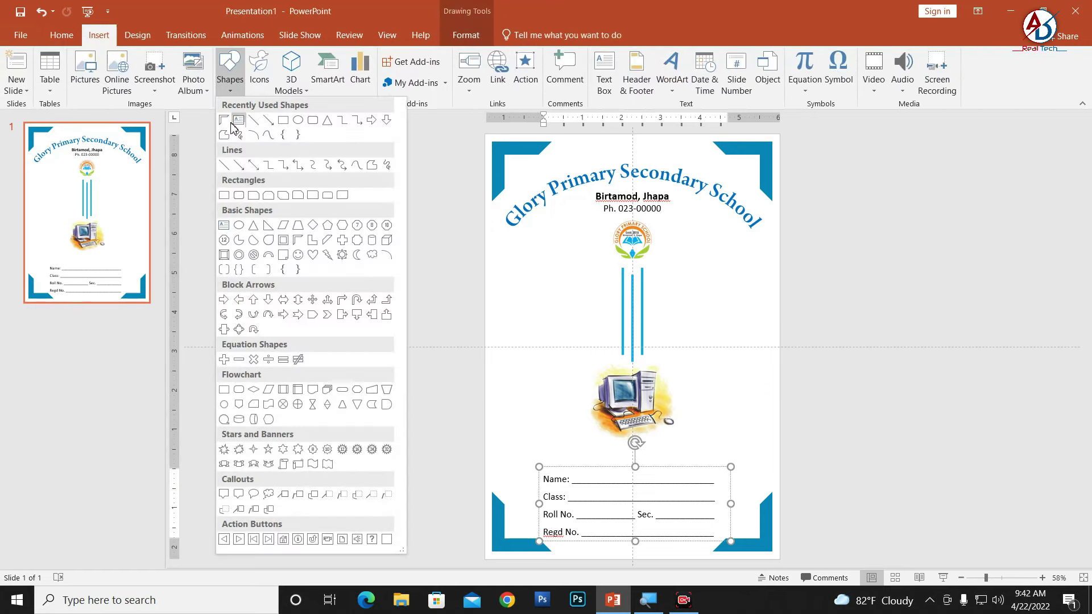
click(282, 119)
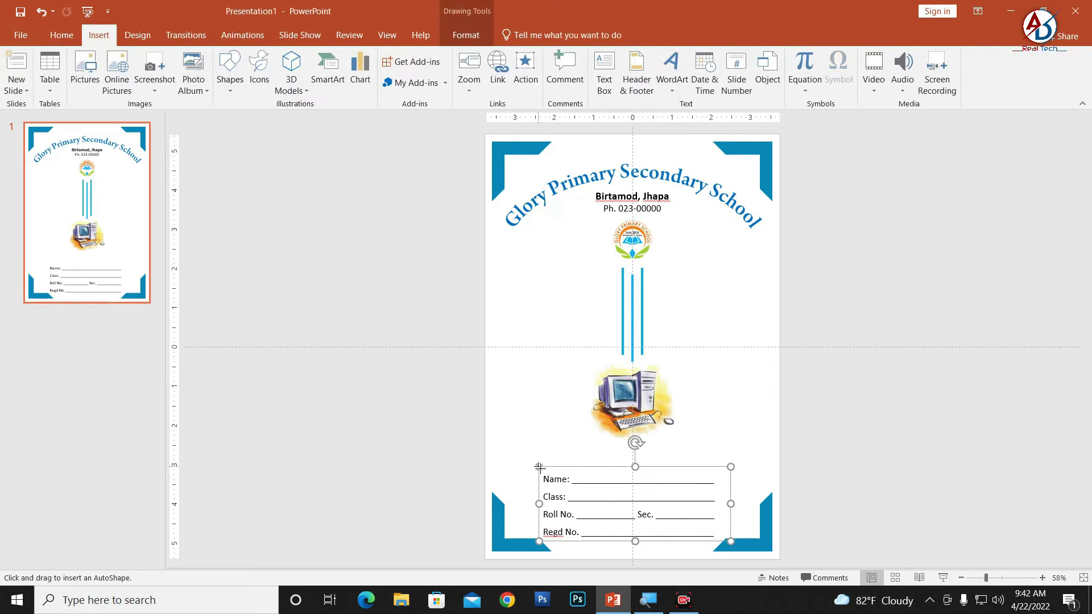
drag(539, 466, 728, 542)
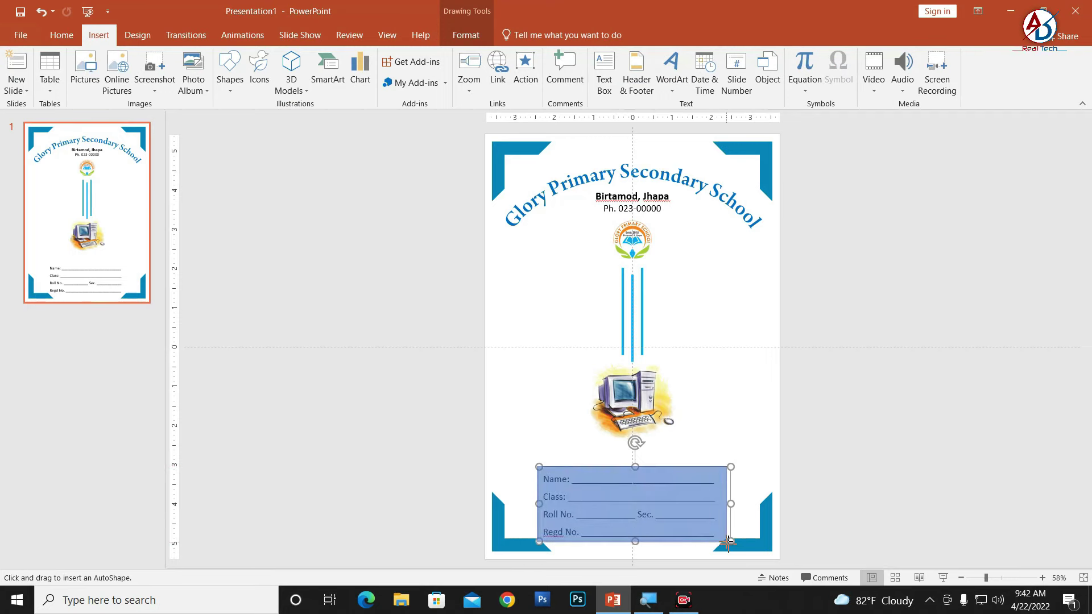
click(512, 55)
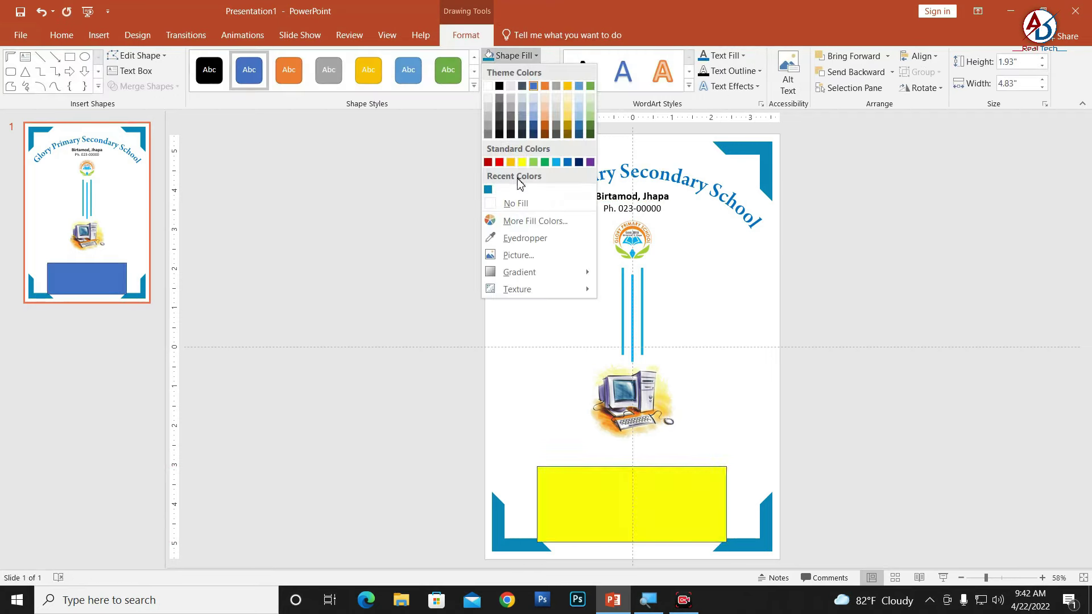
click(516, 203)
click(531, 72)
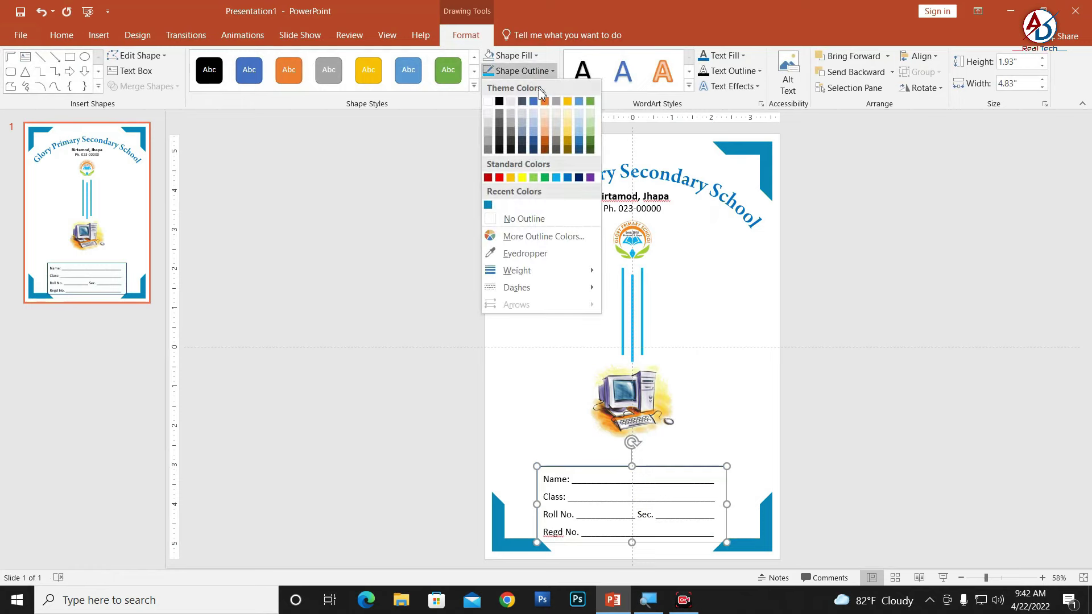
click(499, 101)
- Move the form text and box up between the corner frames, and nudge the computer clipart up
scroll(771, 472, up, 4)
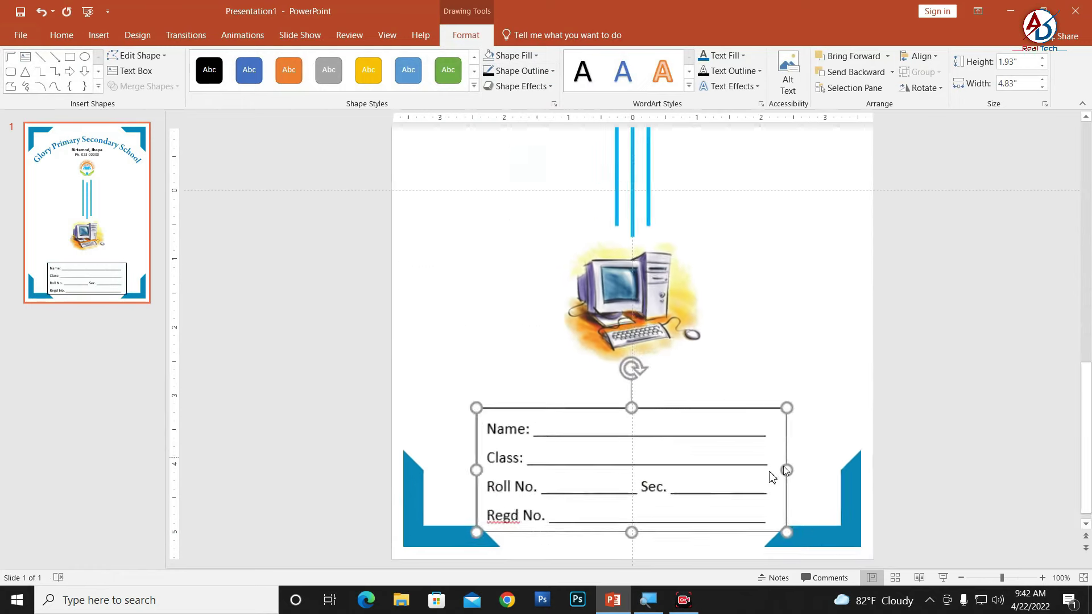
click(771, 476)
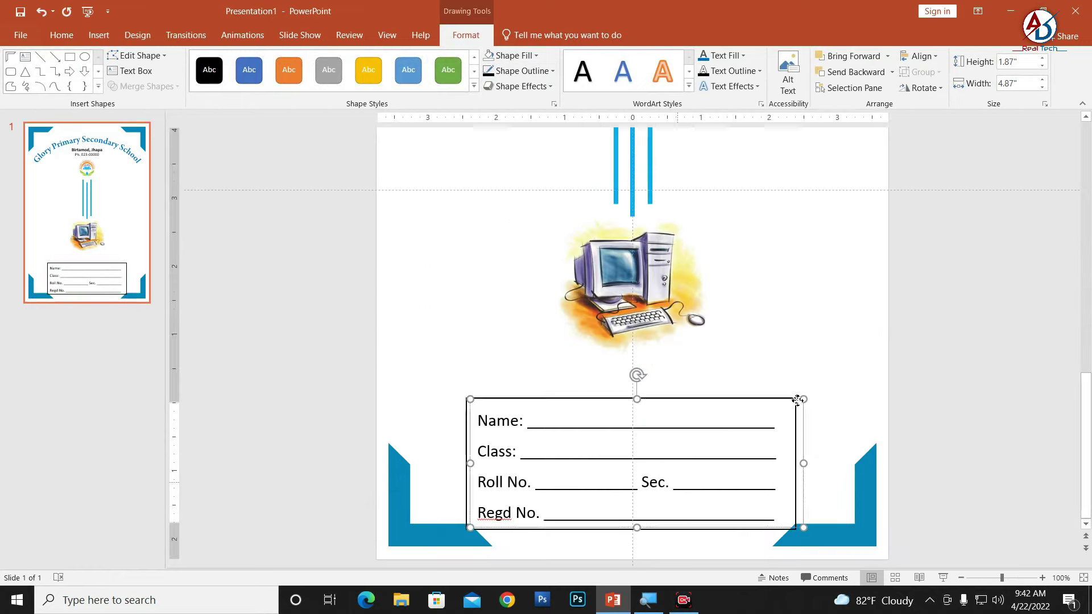
drag(798, 408, 797, 391)
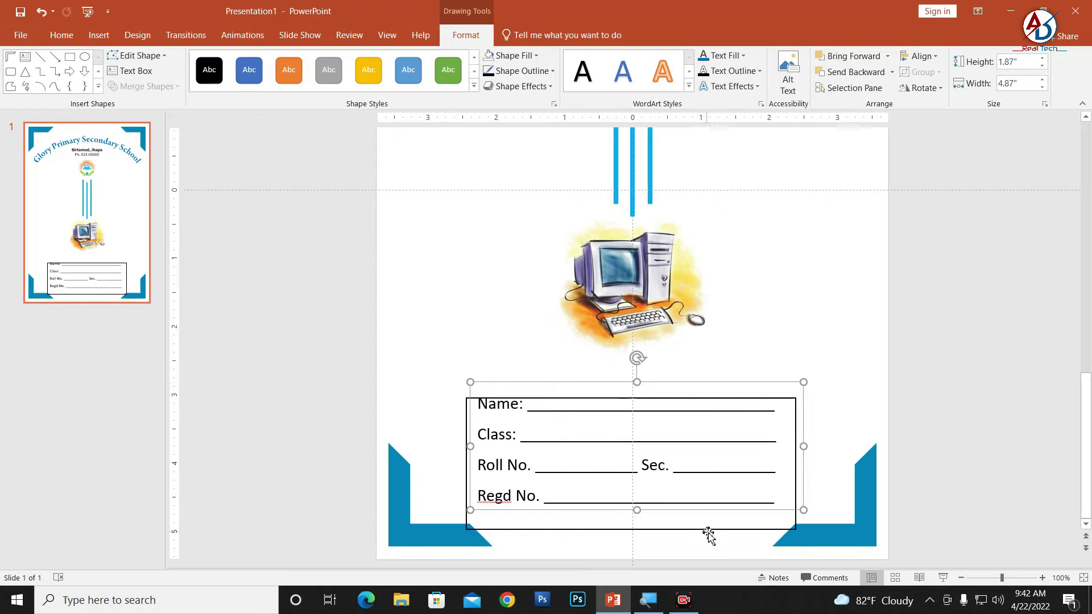
drag(708, 534, 708, 518)
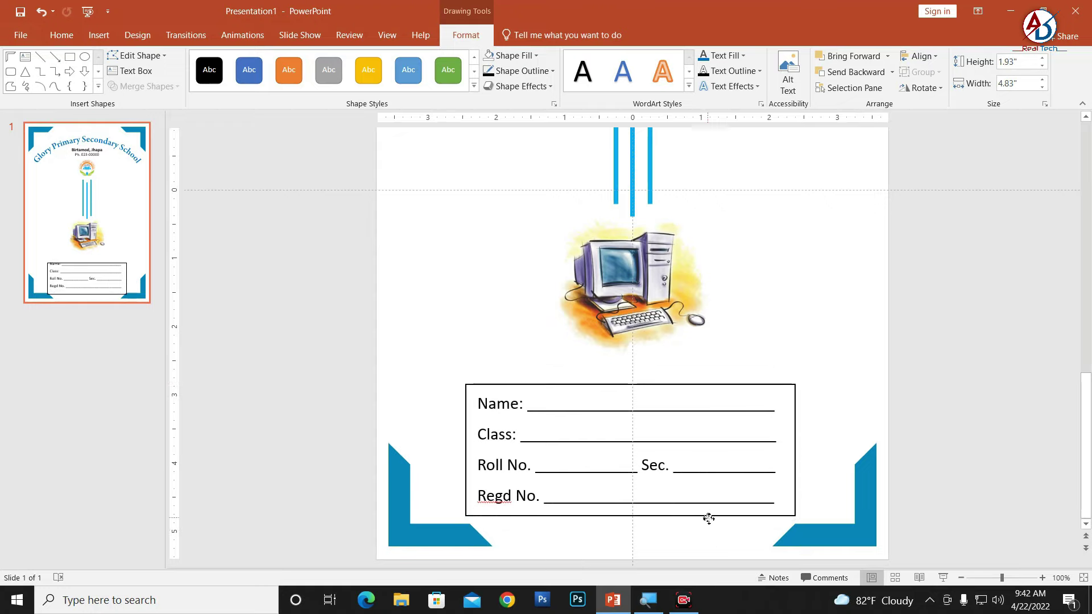
drag(708, 518, 706, 517)
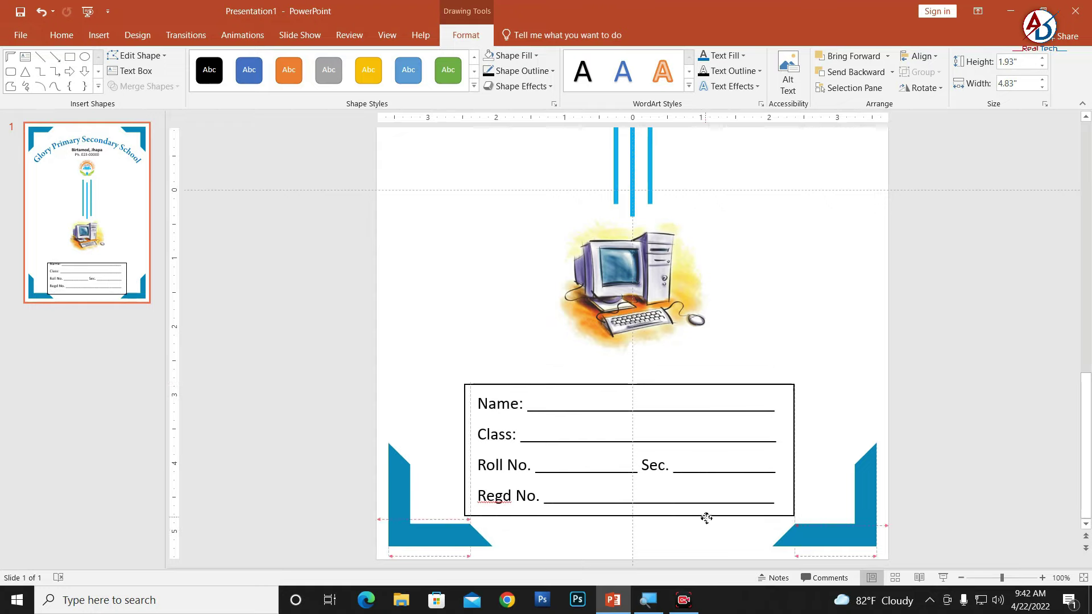
click(996, 444)
click(674, 293)
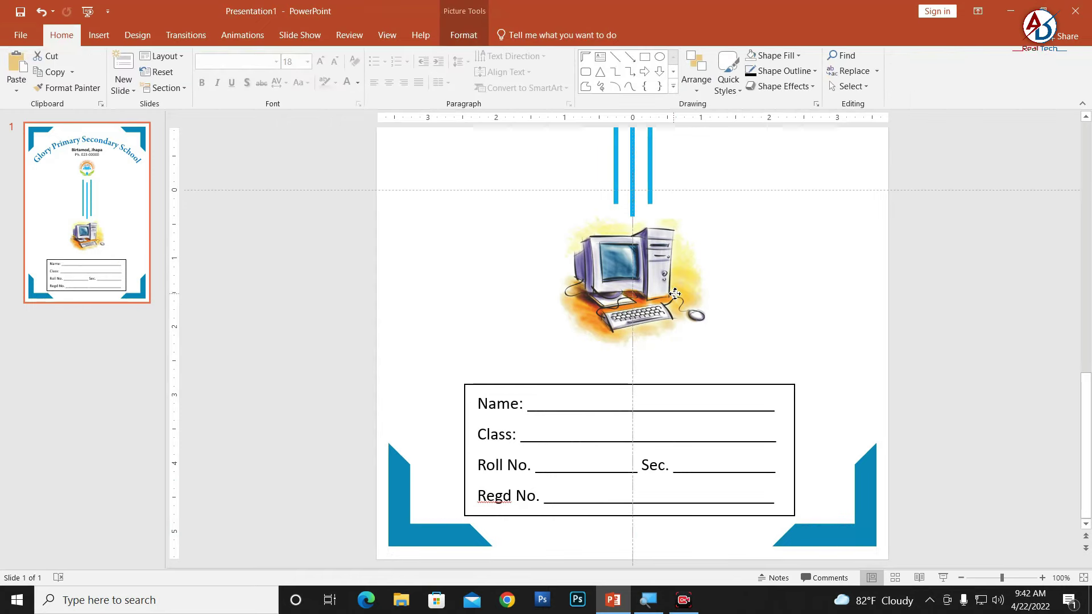
drag(674, 293, 675, 287)
click(1023, 339)
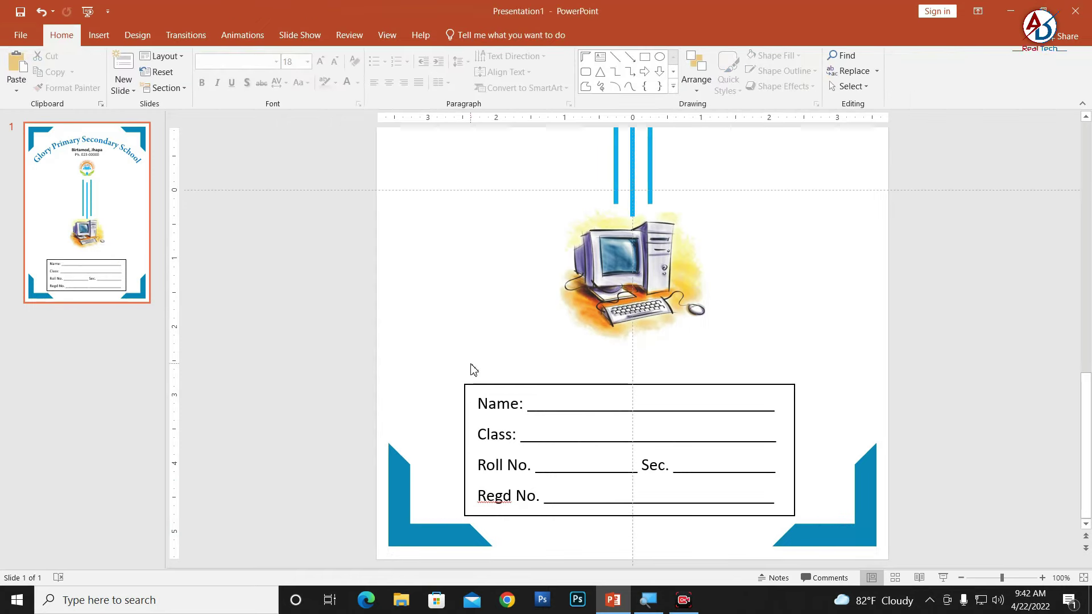
- Draw a Round Diagonal Corner Rectangle banner above the form box, filled blue with no outline
click(94, 35)
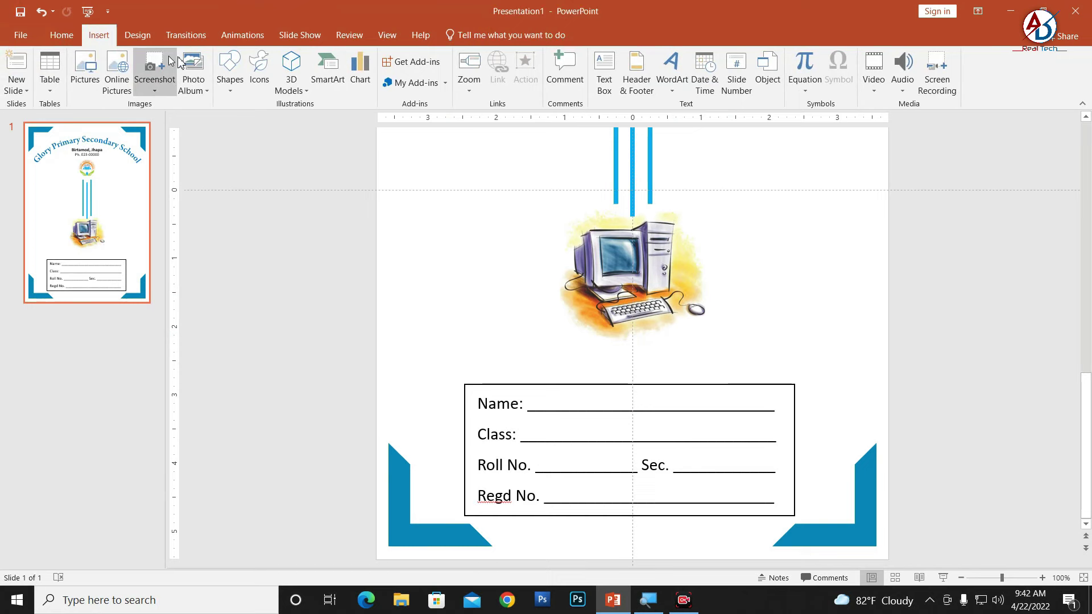
click(230, 71)
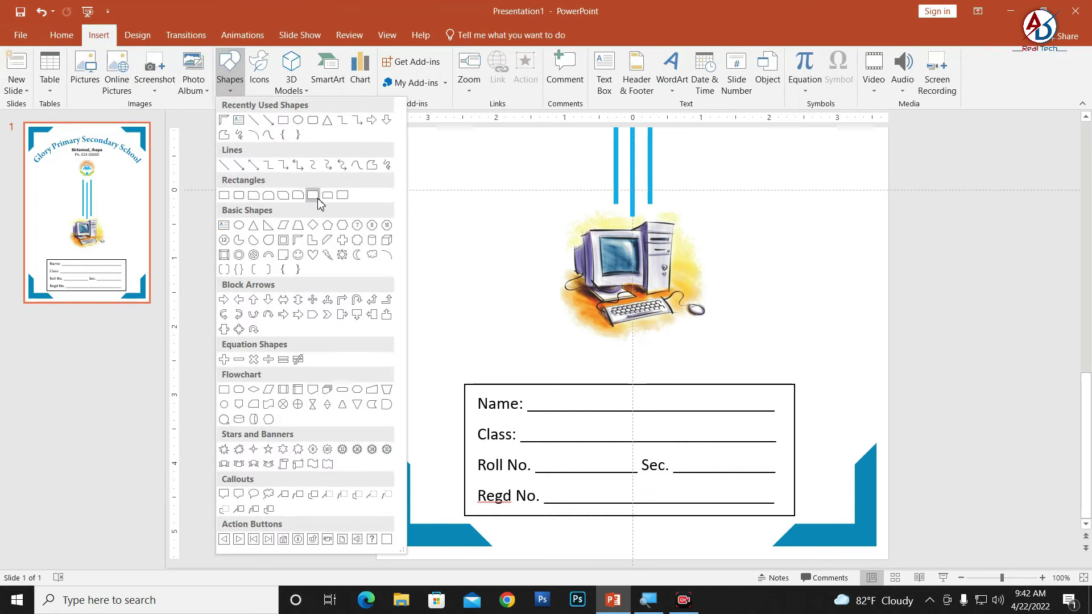
click(342, 195)
drag(529, 347, 736, 379)
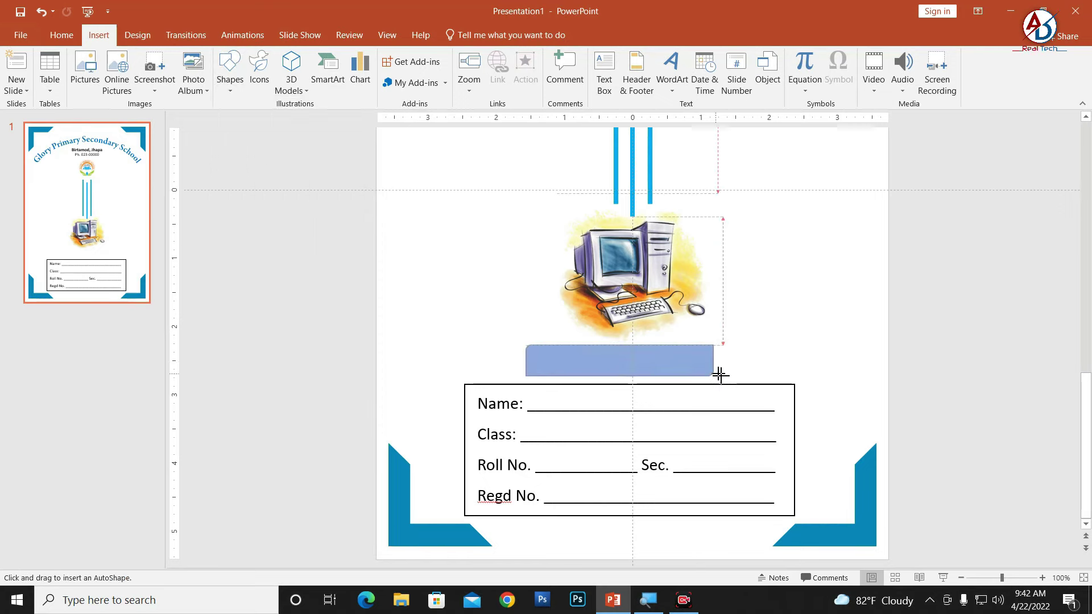
drag(531, 345, 547, 346)
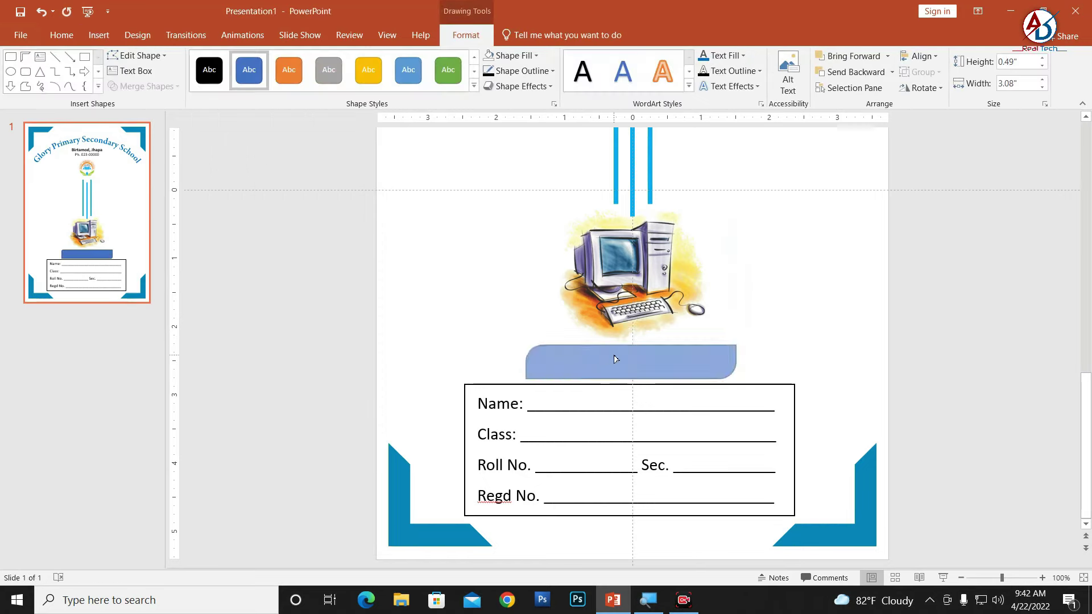
drag(631, 360, 633, 357)
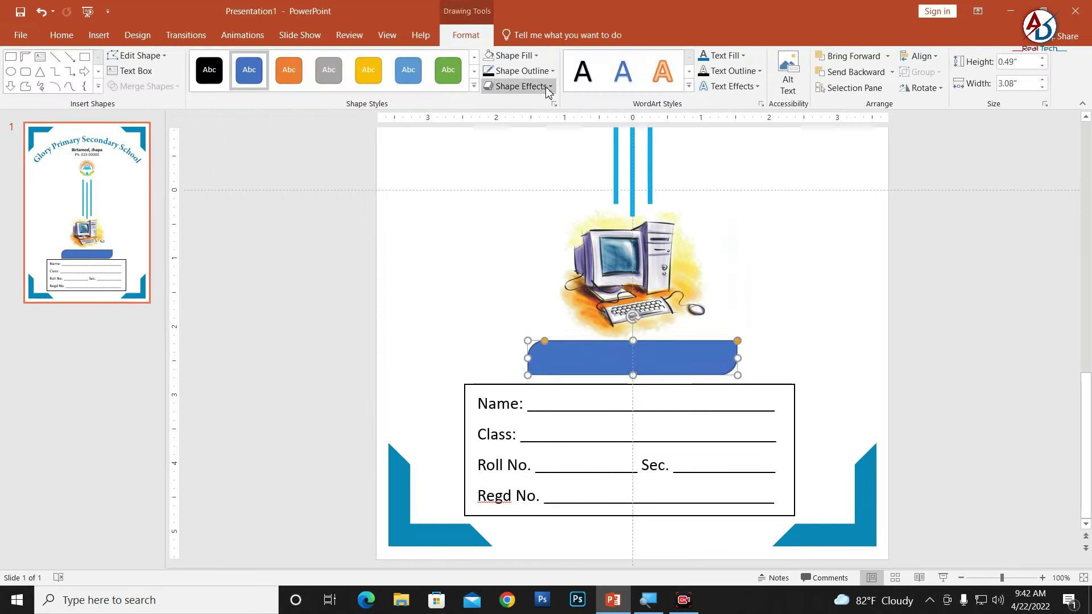
click(510, 55)
click(488, 190)
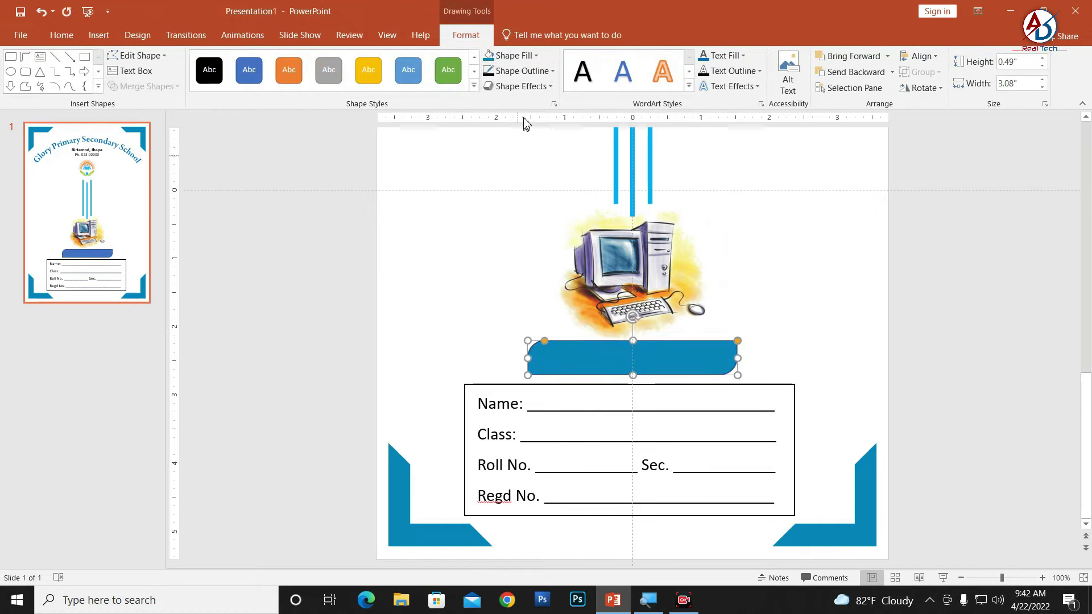
click(520, 71)
click(529, 220)
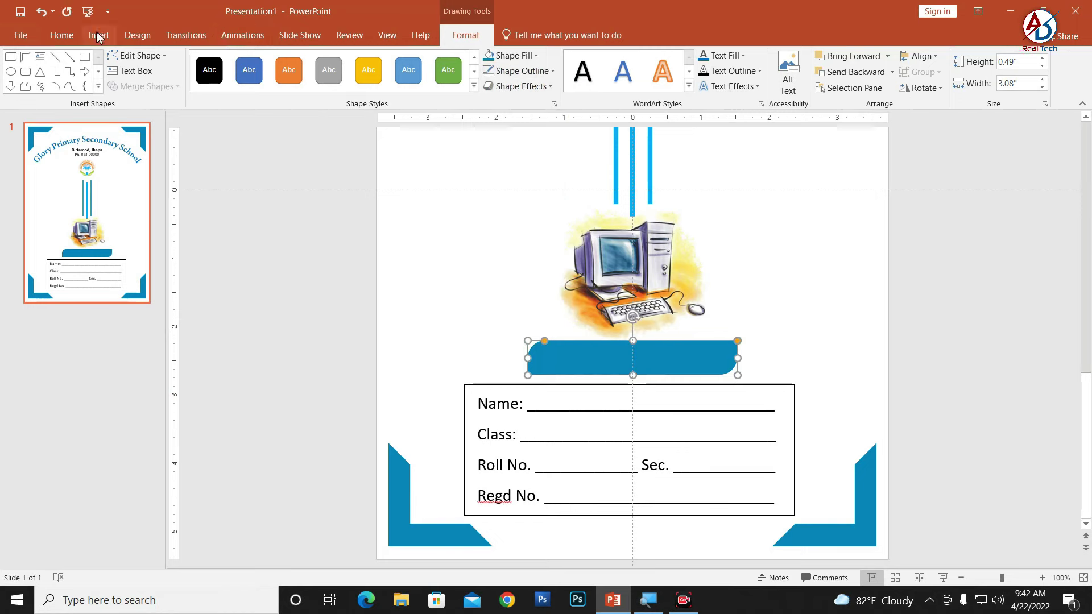
click(99, 35)
- Add a plain WordArt text box on the blue banner reading 'Subject : Computer'
click(671, 70)
click(673, 119)
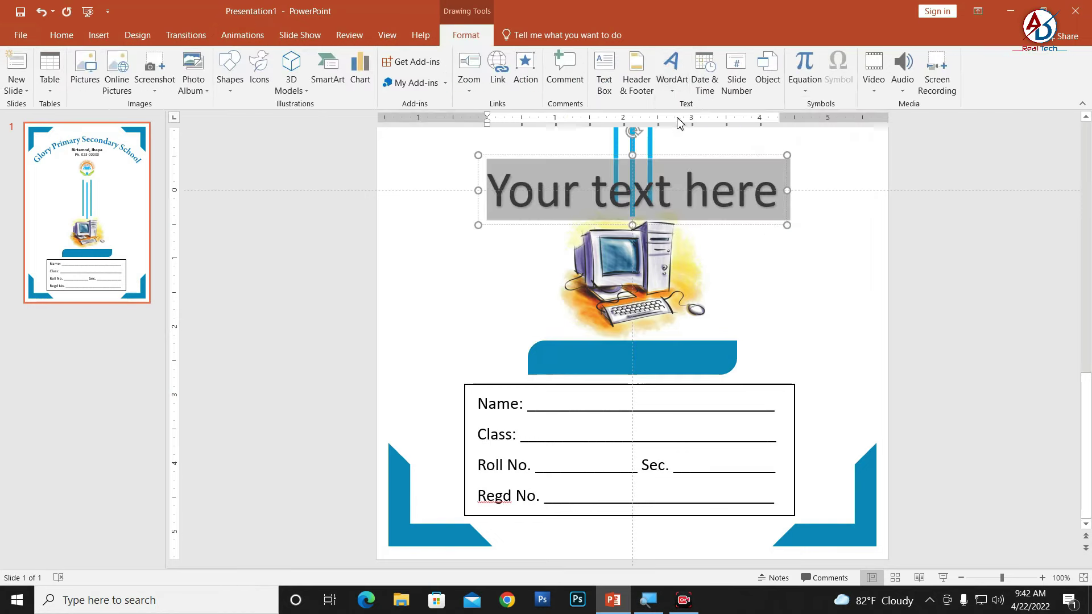
click(61, 35)
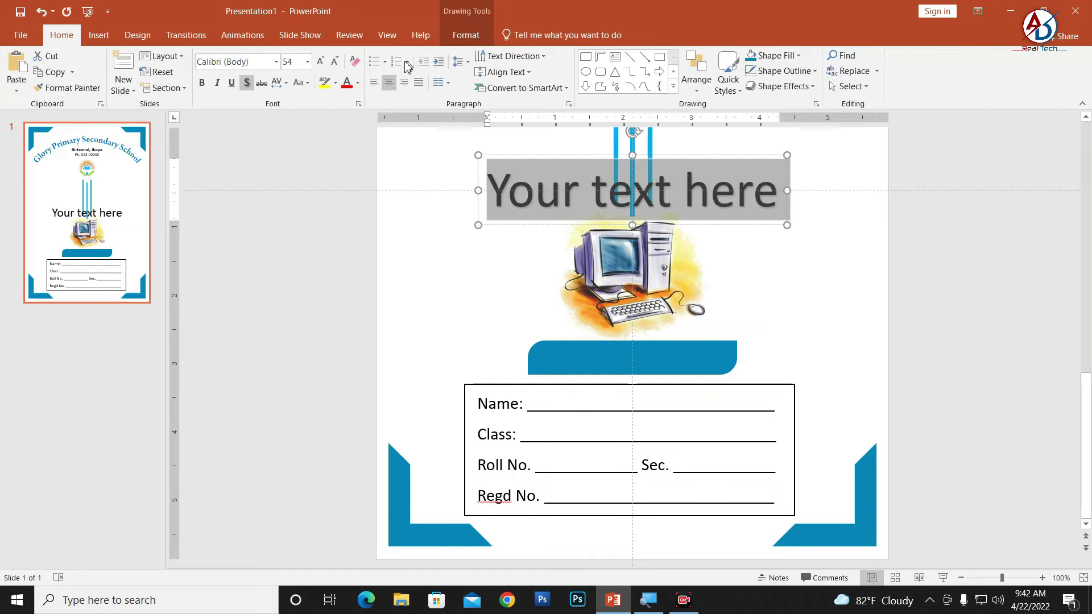
click(355, 61)
mouse_move(623, 154)
mouse_down()
mouse_move(624, 353)
mouse_move(618, 337)
mouse_up()
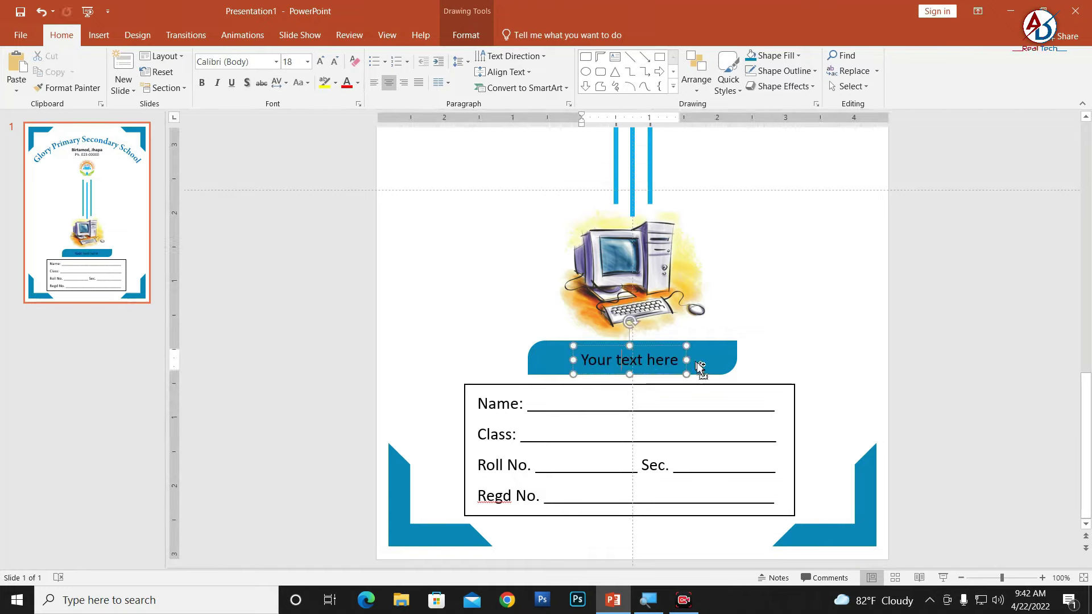
key(ctrl+a)
text(Subs)
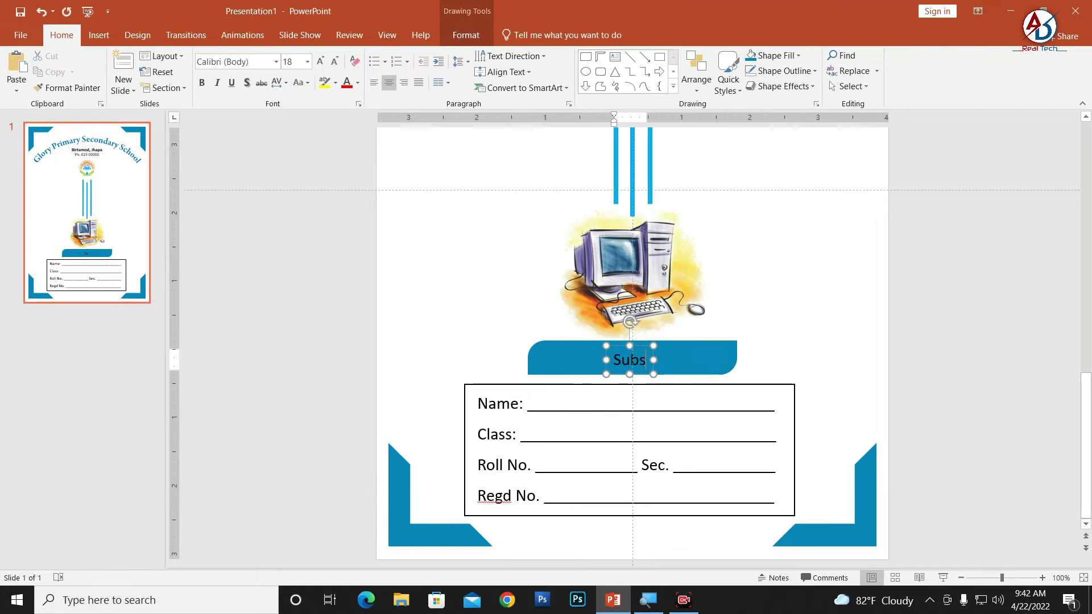
key(BackSpace)
text(ject )
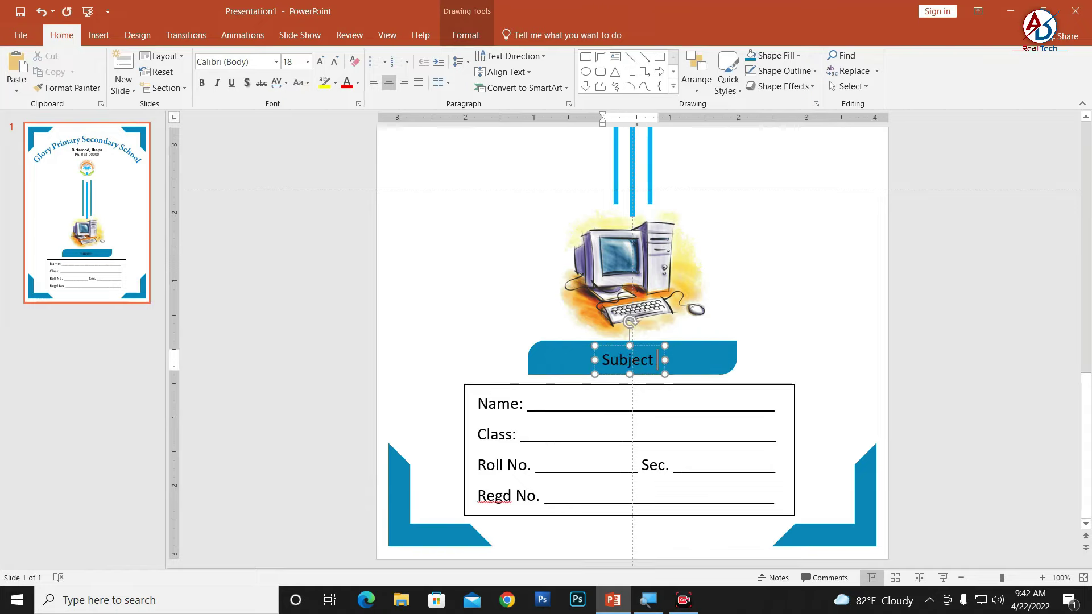
text(: )
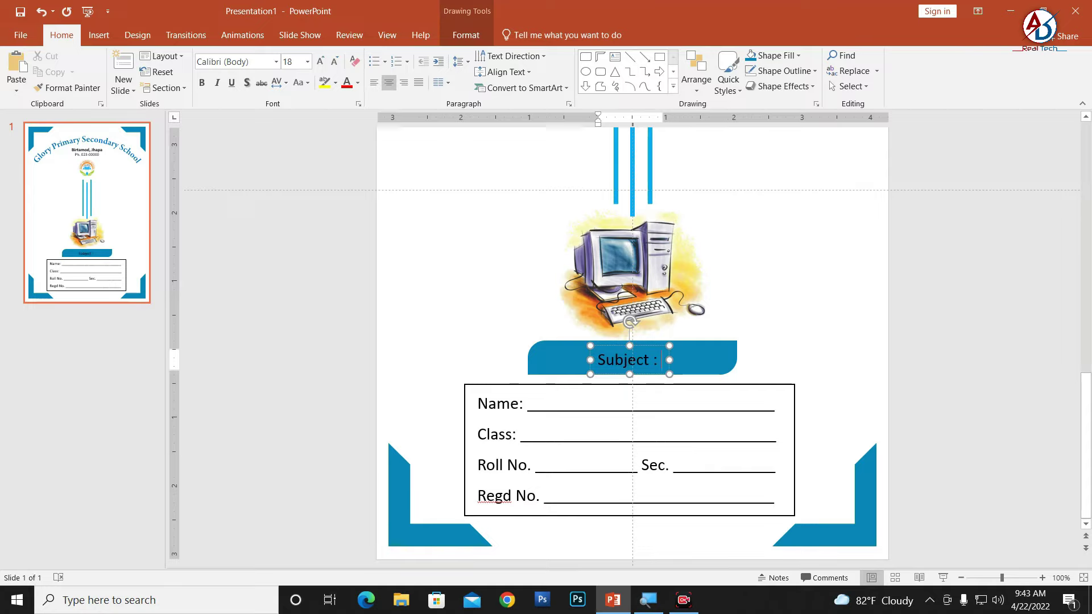
text(Comput)
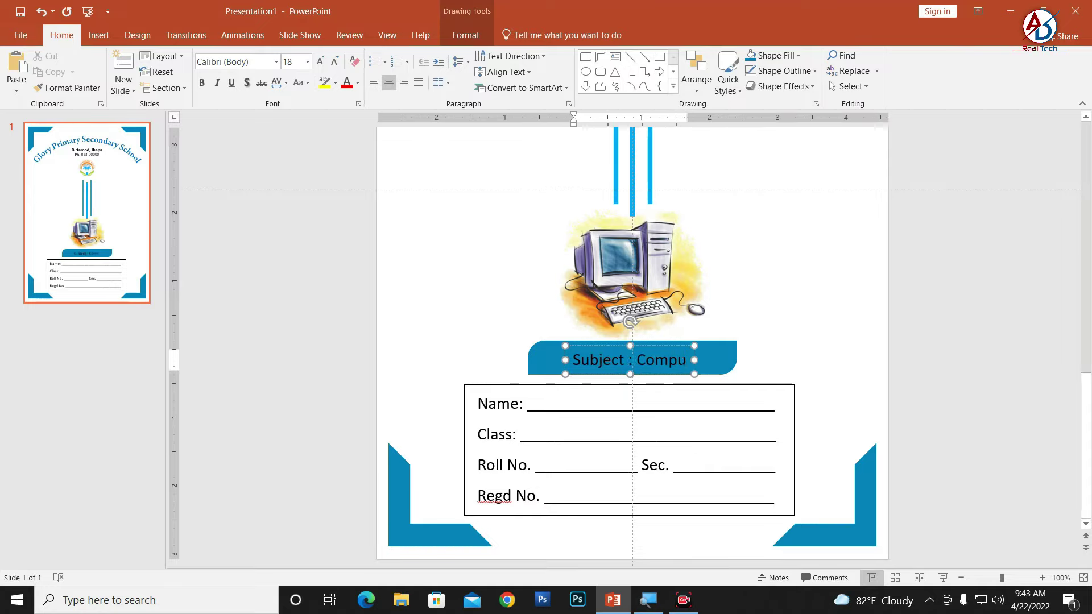
text(er)
- Set the banner label to 24 pt and nudge it onto the banner
key(ctrl+a)
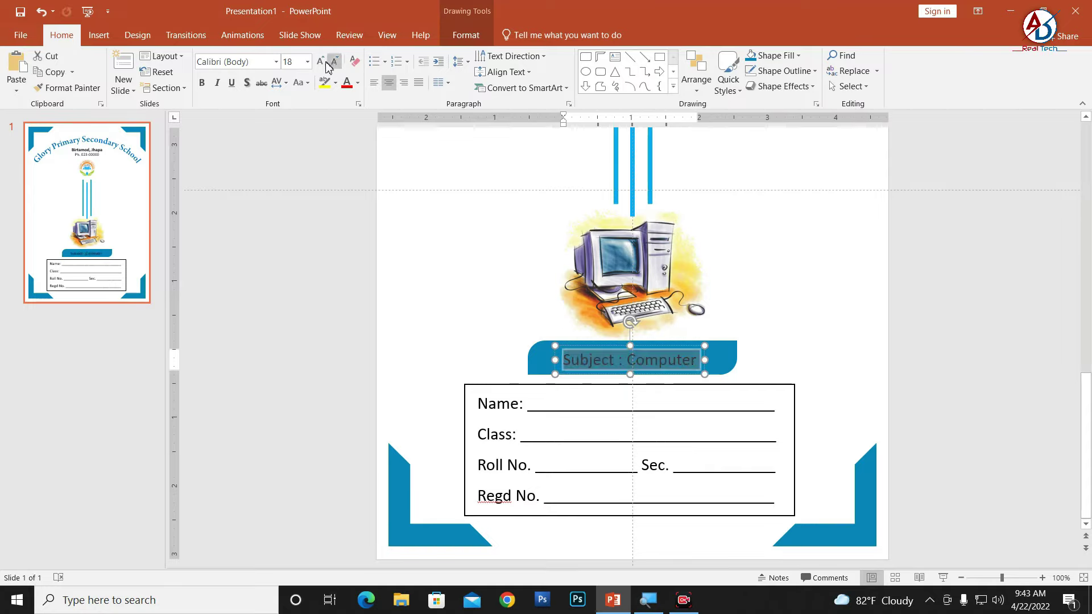
click(320, 60)
click(320, 60)
click(320, 61)
click(335, 61)
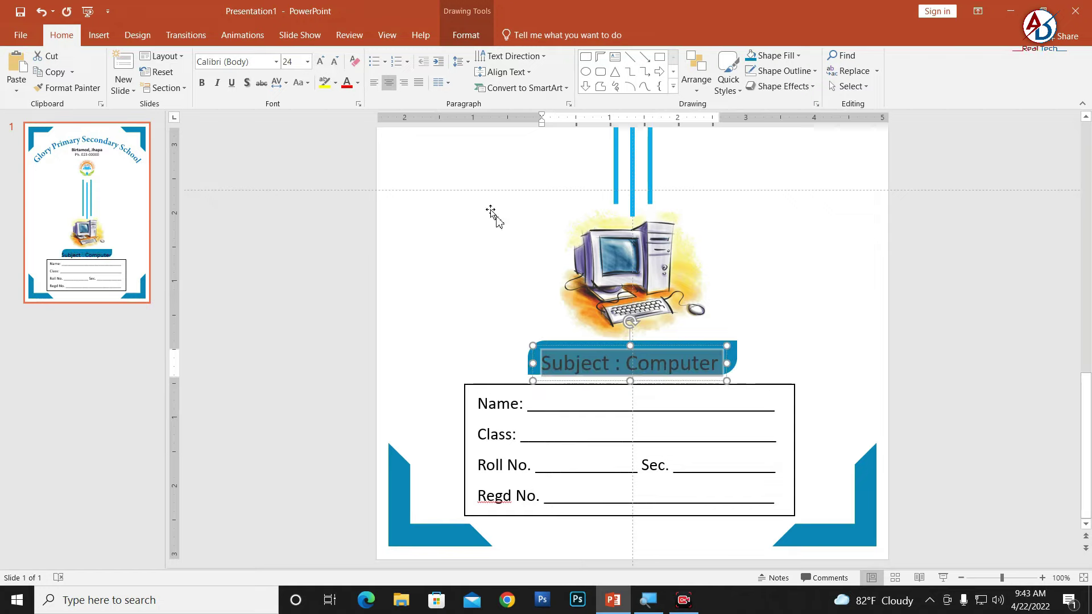
drag(621, 345, 622, 342)
- Remove the space before the colon, centre the label, and make it white
click(616, 360)
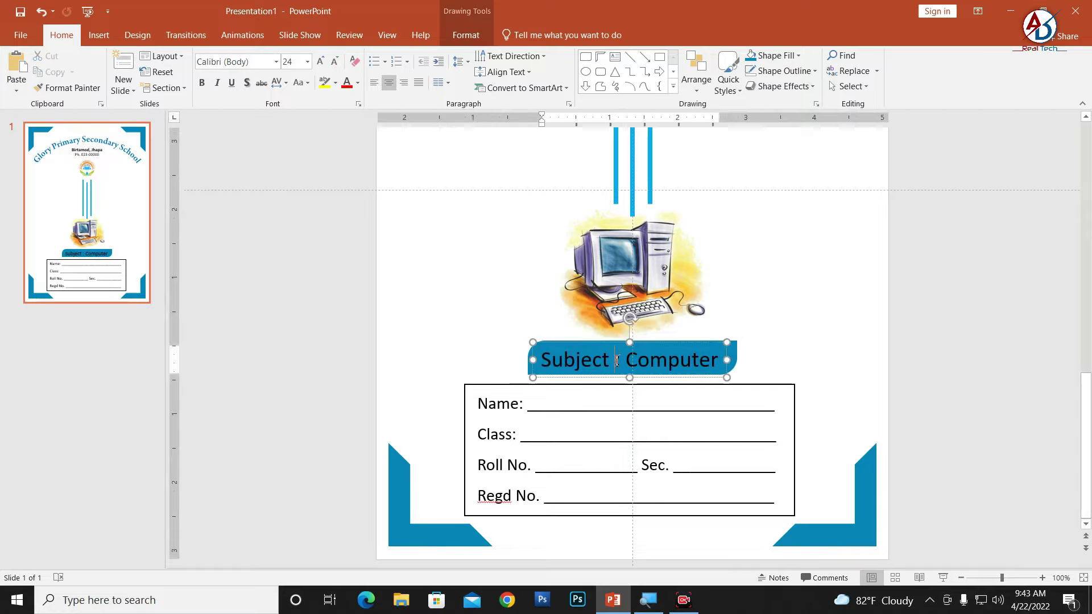
key(BackSpace)
drag(665, 385, 670, 377)
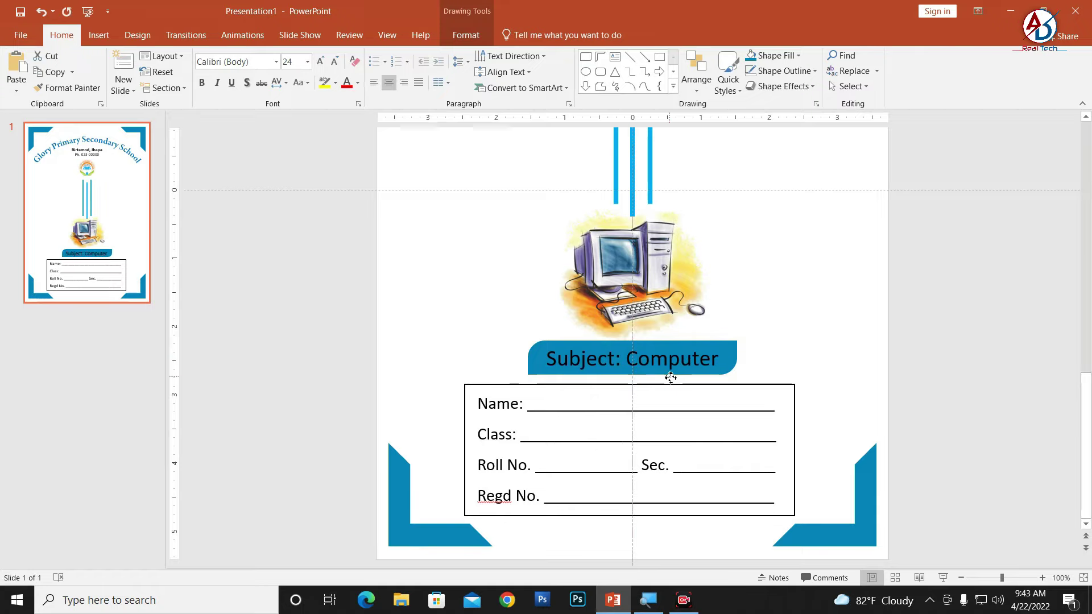
click(357, 83)
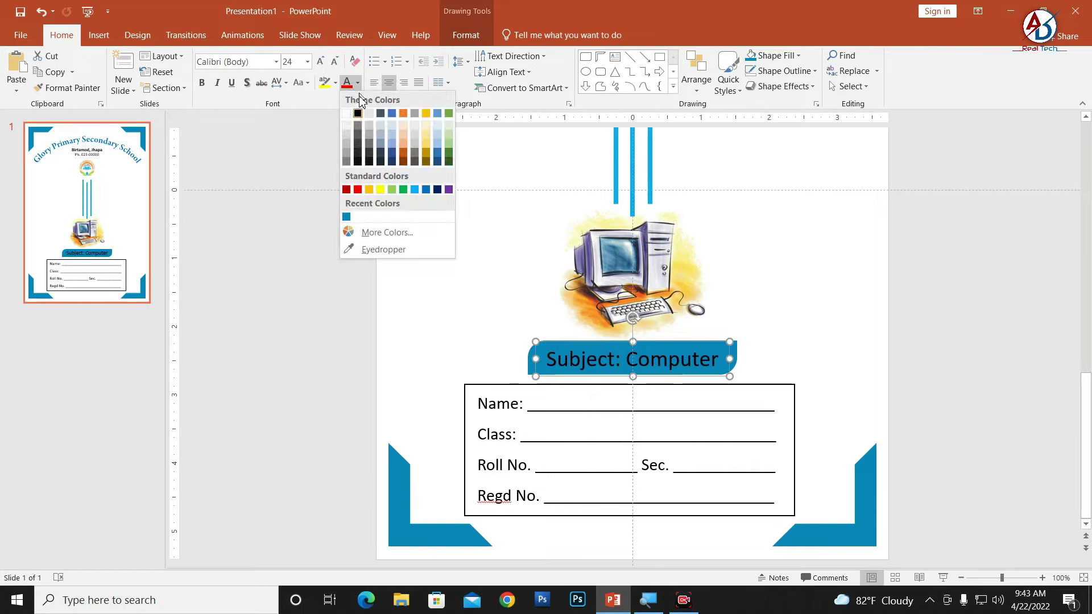
click(349, 116)
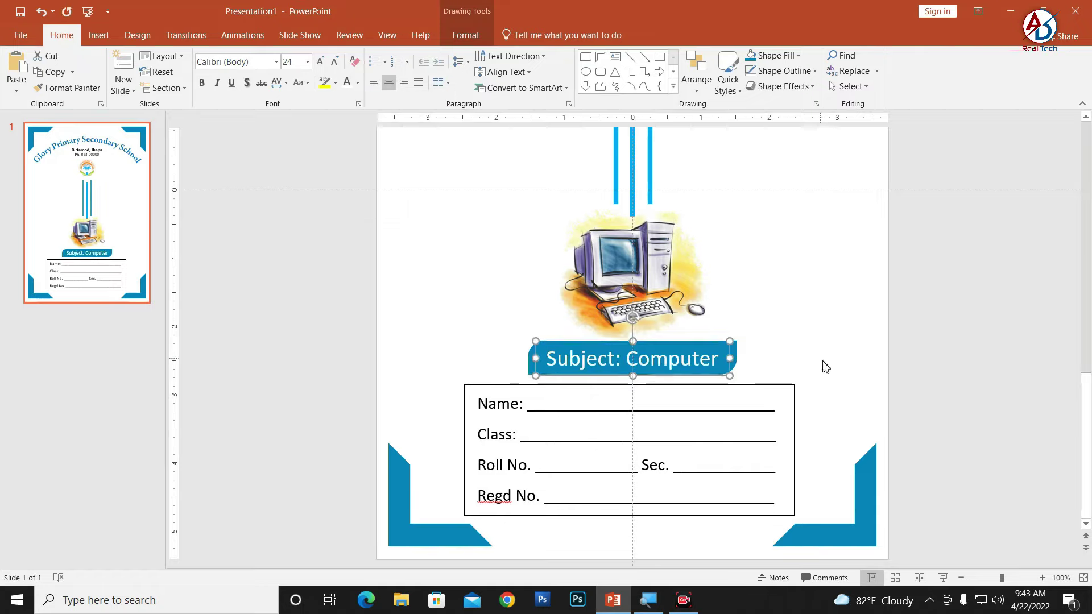
click(839, 373)
- Zoom out to about 50% to view the whole finished cover page
ctrl+scroll(833, 367, down, 4)
ctrl+scroll(840, 379, down, 3)
ctrl+scroll(840, 380, up, 2)
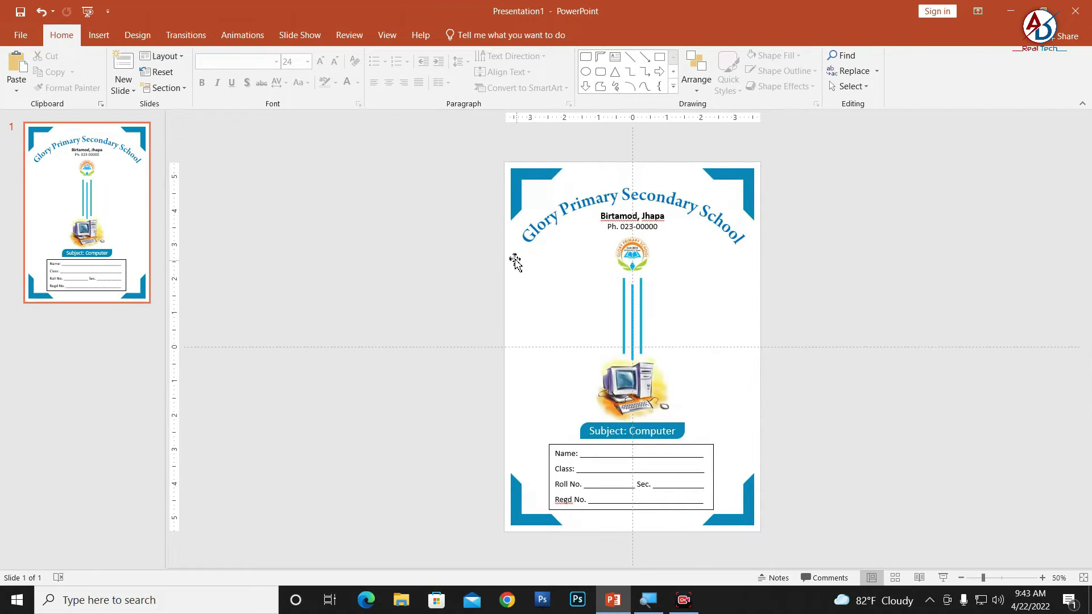